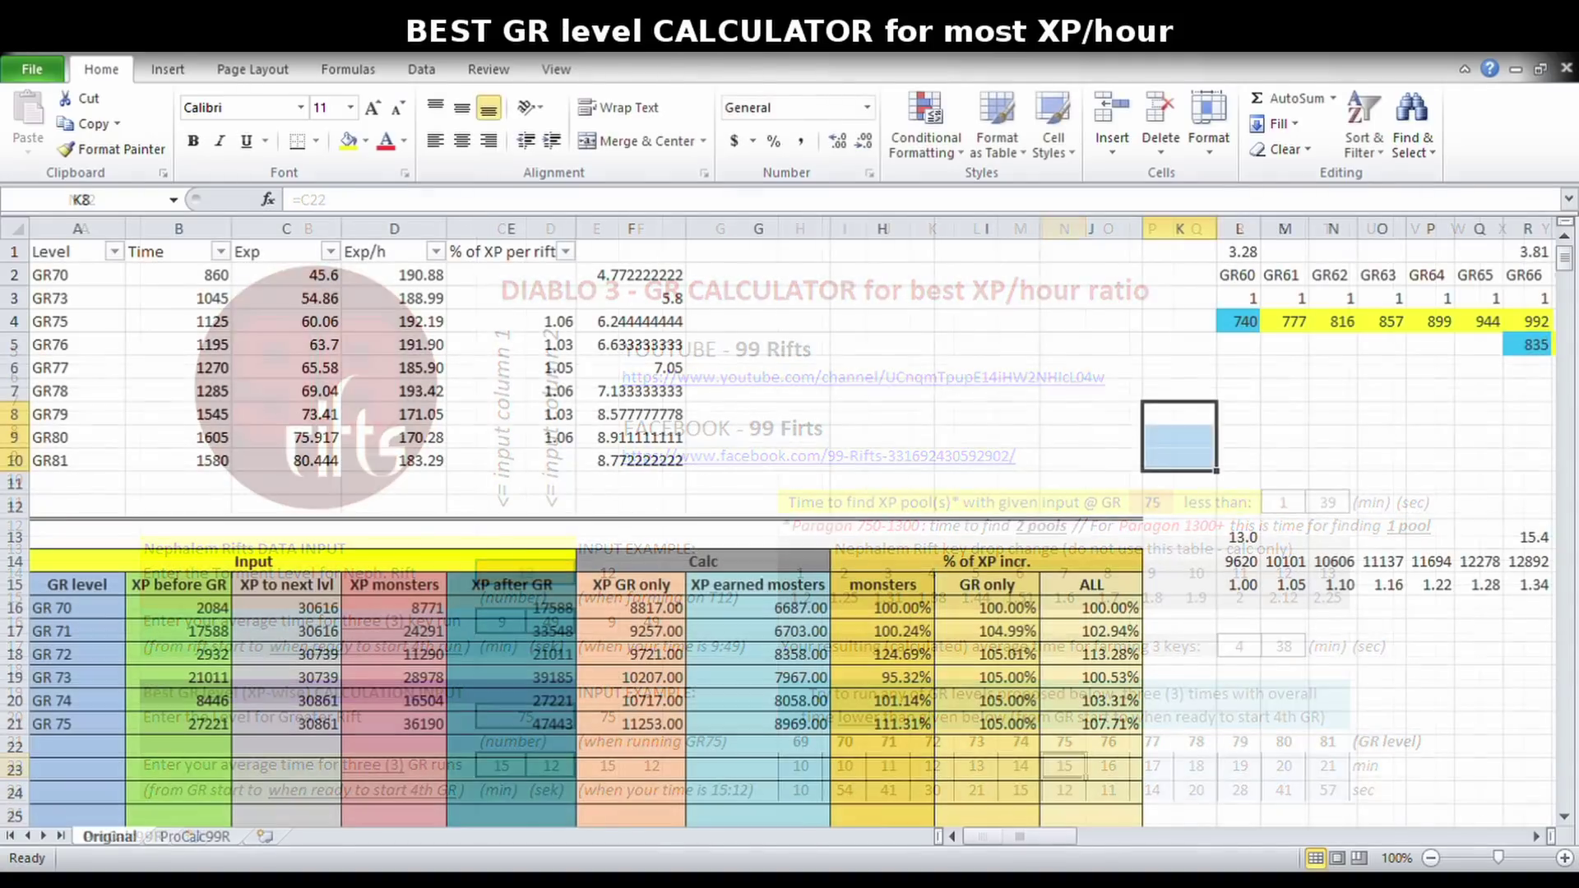
Step: Look through the Greater Rift level columns from GR60 upwards on the Original sheet
{"action": "left_click", "coordinate": [1238, 769]}
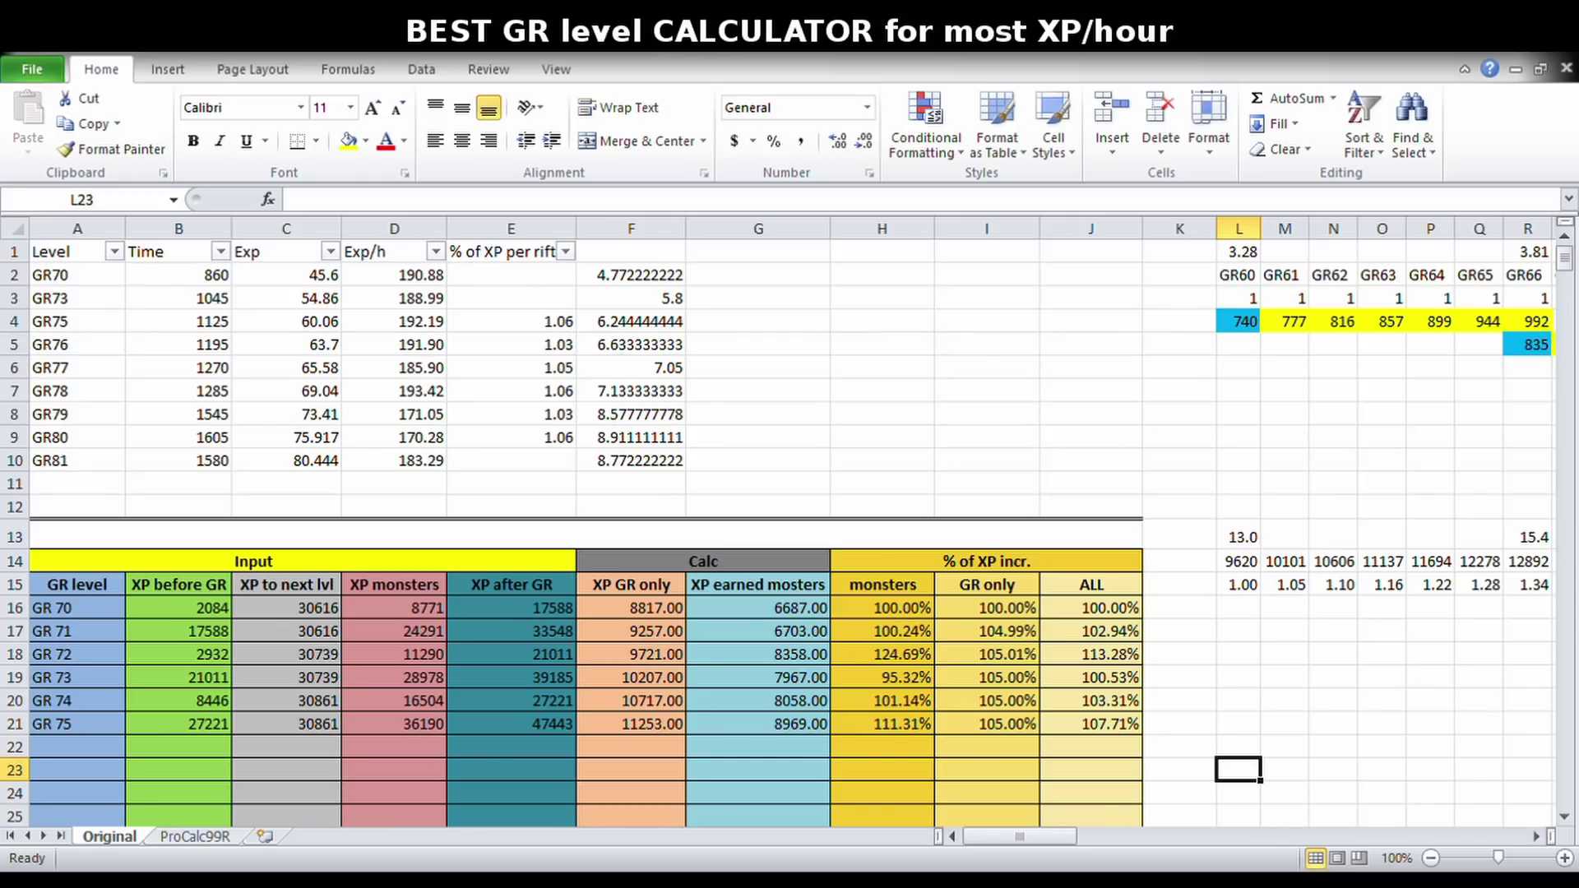
{"action": "key", "text": "Right"}
{"action": "key", "text": "Right"}
{"action": "key", "text": "Right"}
{"action": "key", "text": "Right"}
{"action": "key", "text": "Right"}
{"action": "key", "text": "Right"}
{"action": "key", "text": "Right"}
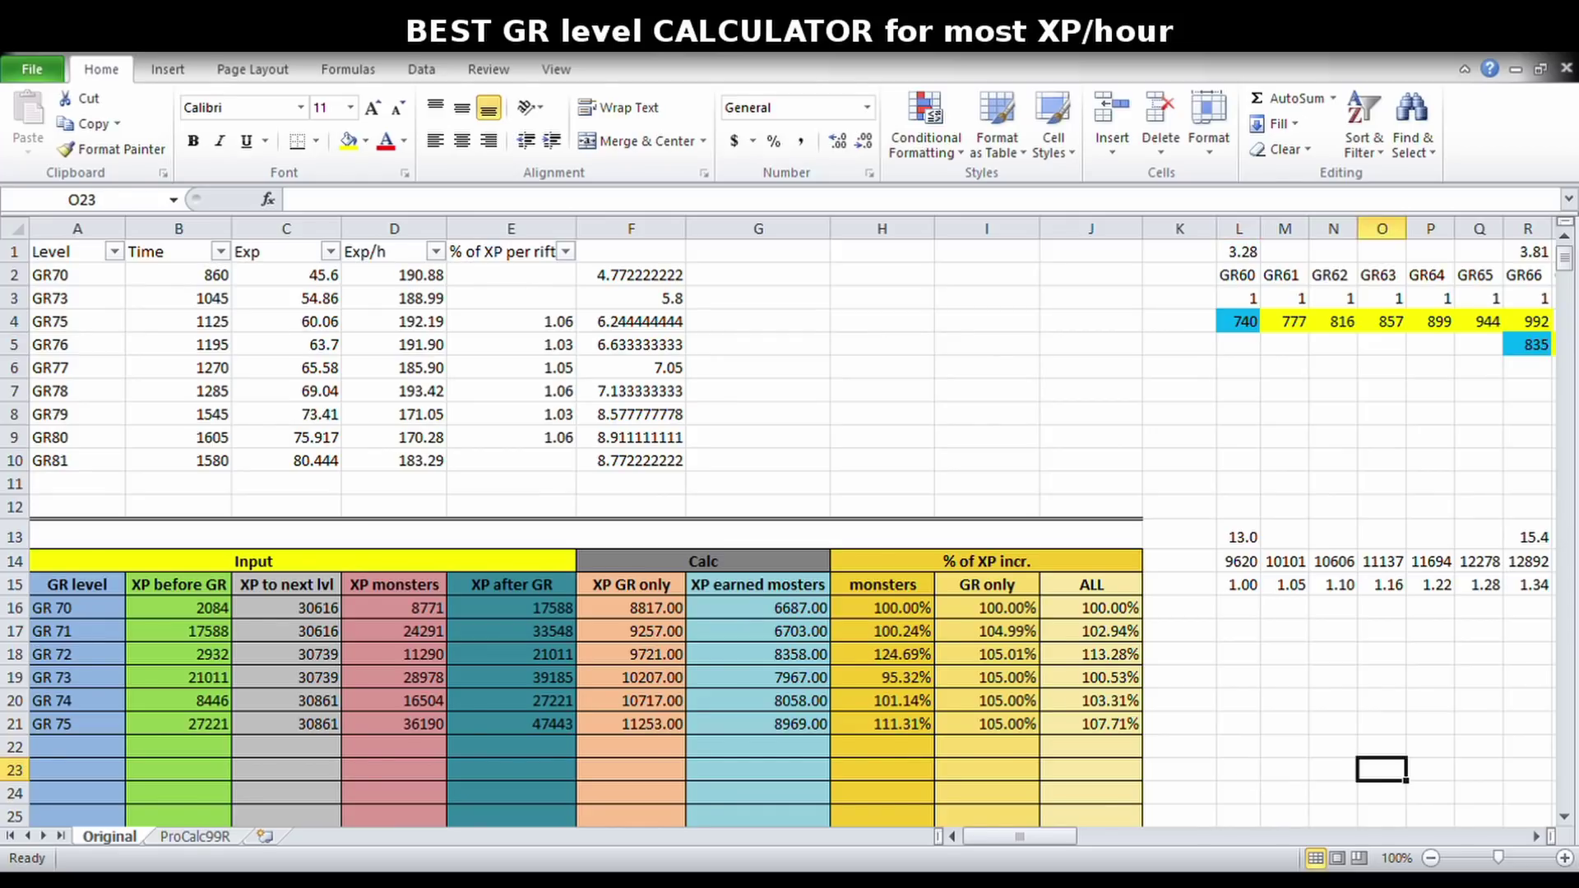
{"action": "key", "text": "Right"}
{"action": "key", "text": "Right"}
{"action": "key", "text": "Right"}
{"action": "key", "text": "Right"}
{"action": "key", "text": "Right"}
{"action": "key", "text": "Right"}
{"action": "key", "text": "Right"}
{"action": "key", "text": "Right"}
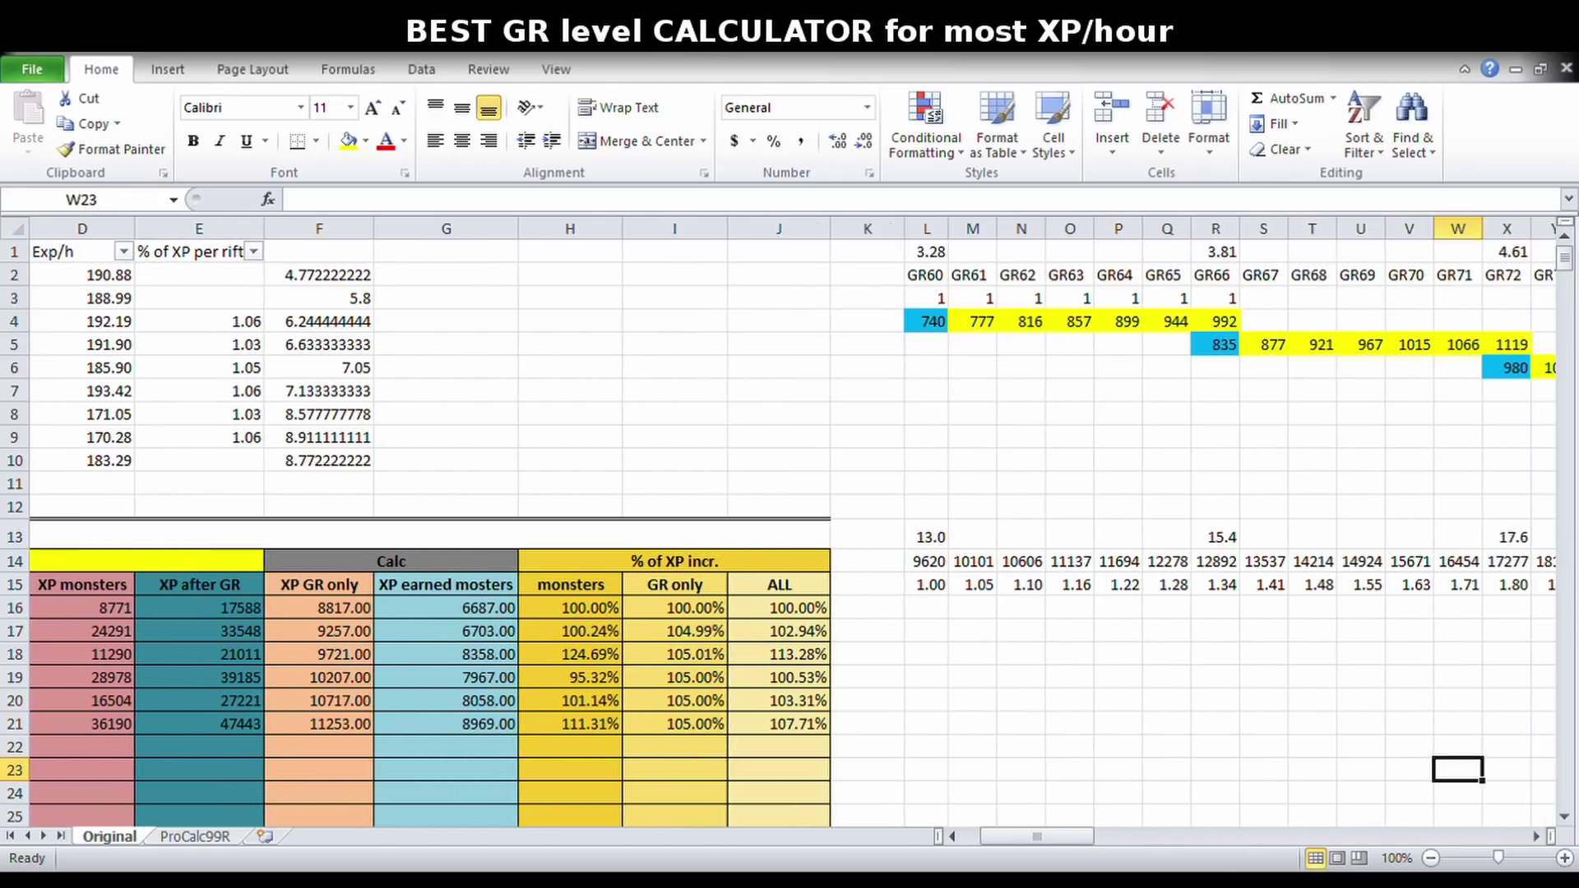
{"action": "key", "text": "Right"}
{"action": "key", "text": "Right"}
{"action": "key", "text": "Right"}
{"action": "key", "text": "Right"}
{"action": "key", "text": "Right"}
{"action": "key", "text": "Right"}
{"action": "key", "text": "Right"}
{"action": "key", "text": "Right"}
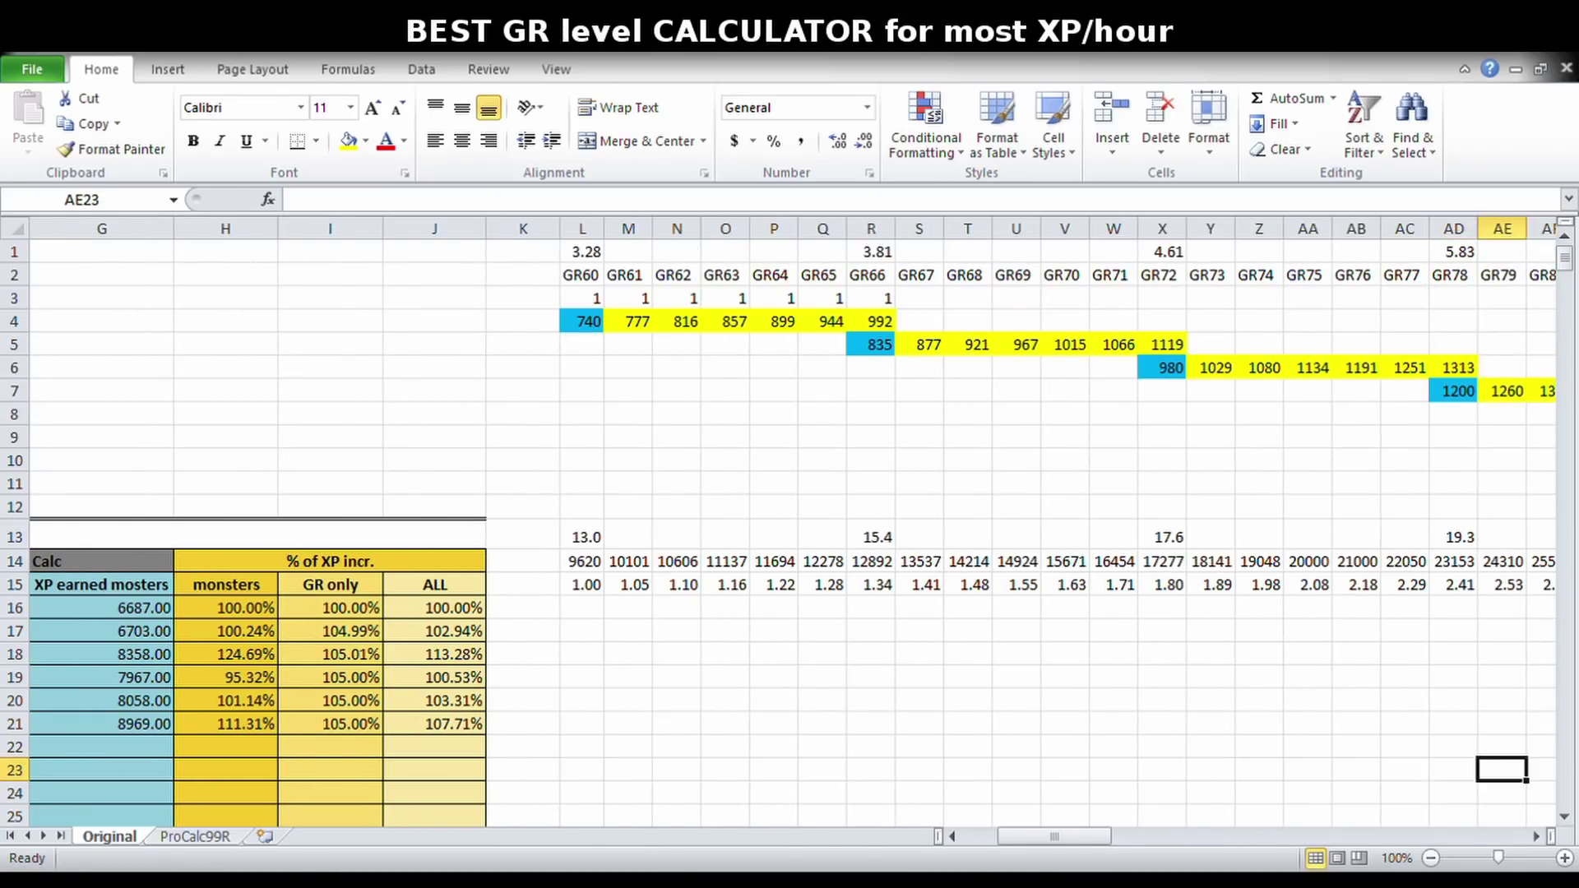
{"action": "key", "text": "Right"}
{"action": "key", "text": "Right"}
{"action": "key", "text": "Right"}
{"action": "key", "text": "Right"}
{"action": "key", "text": "Right"}
{"action": "key", "text": "Right"}
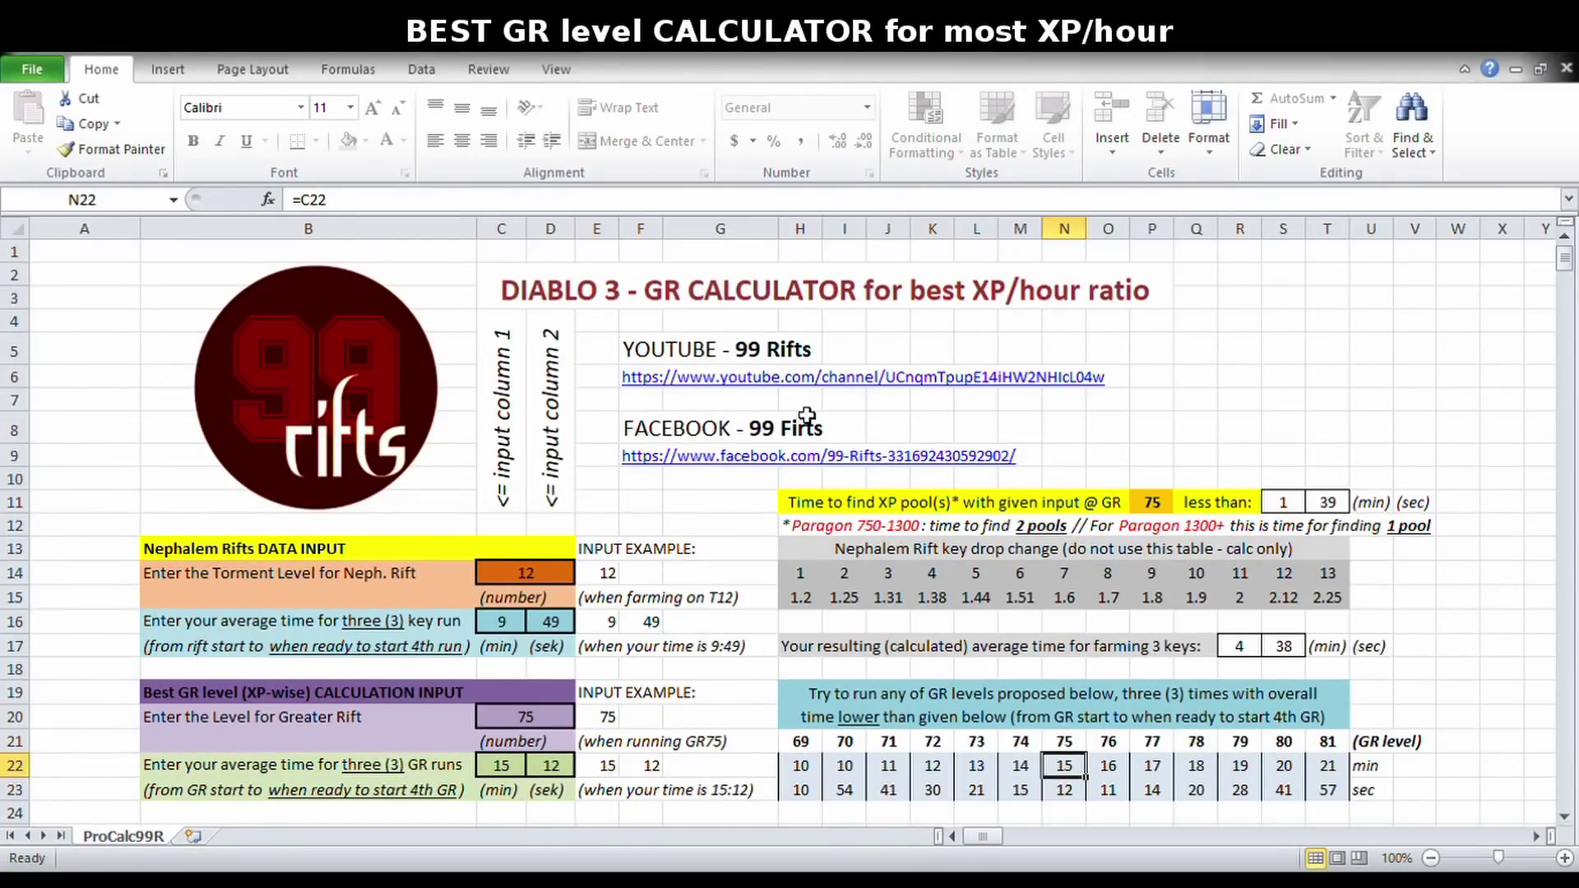
Step: Examine the two input columns and the Torment Level and key run time entries under Nephalem Rifts DATA INPUT
{"action": "left_click", "coordinate": [511, 438]}
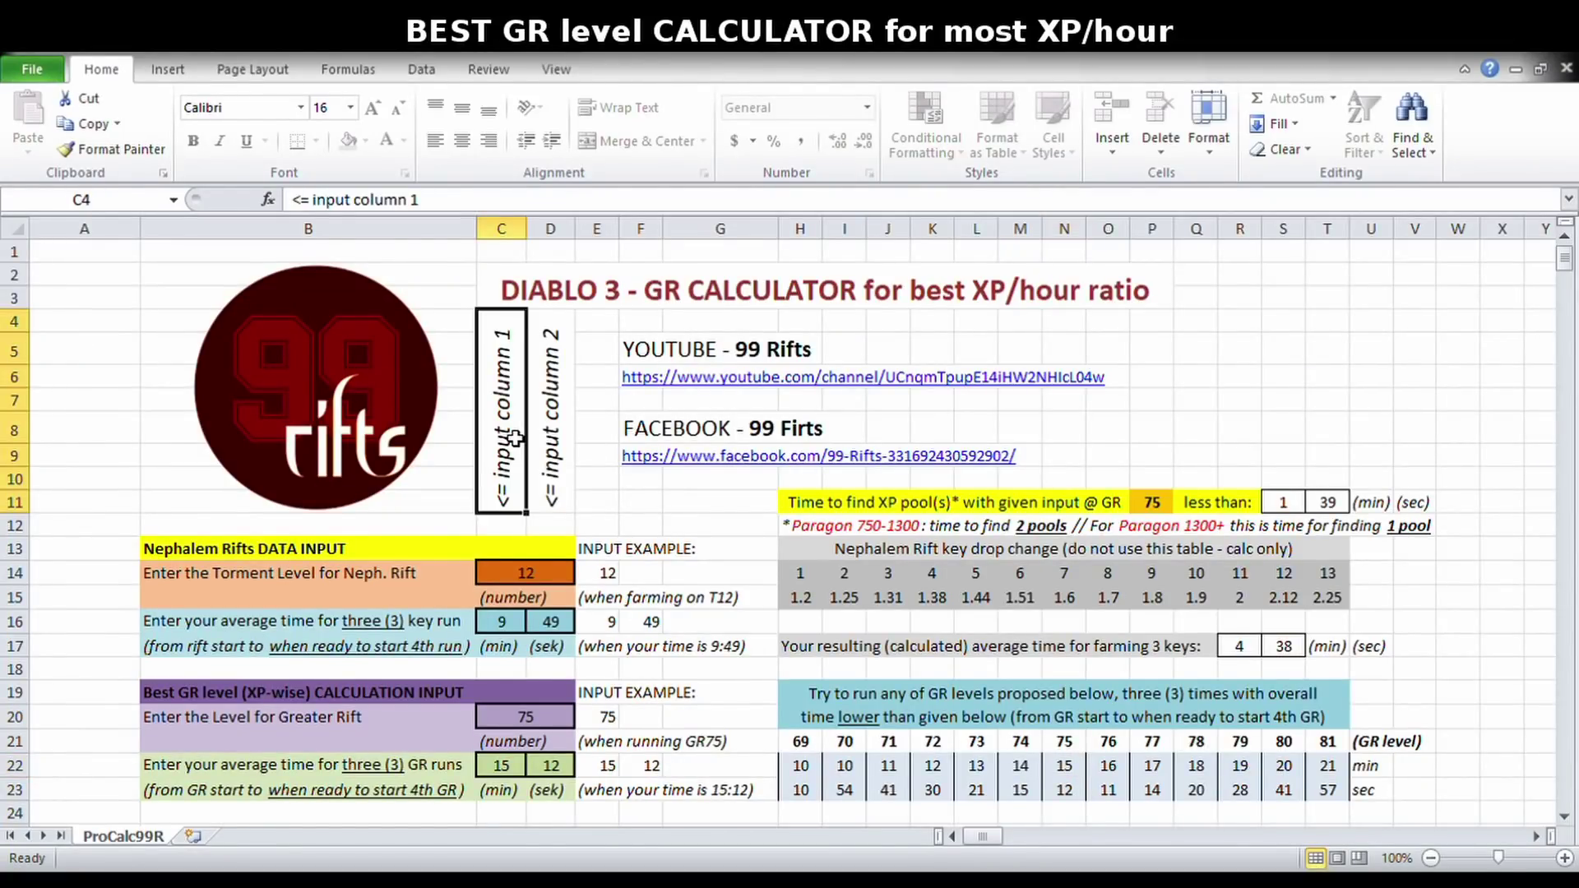
{"action": "left_click", "coordinate": [549, 438]}
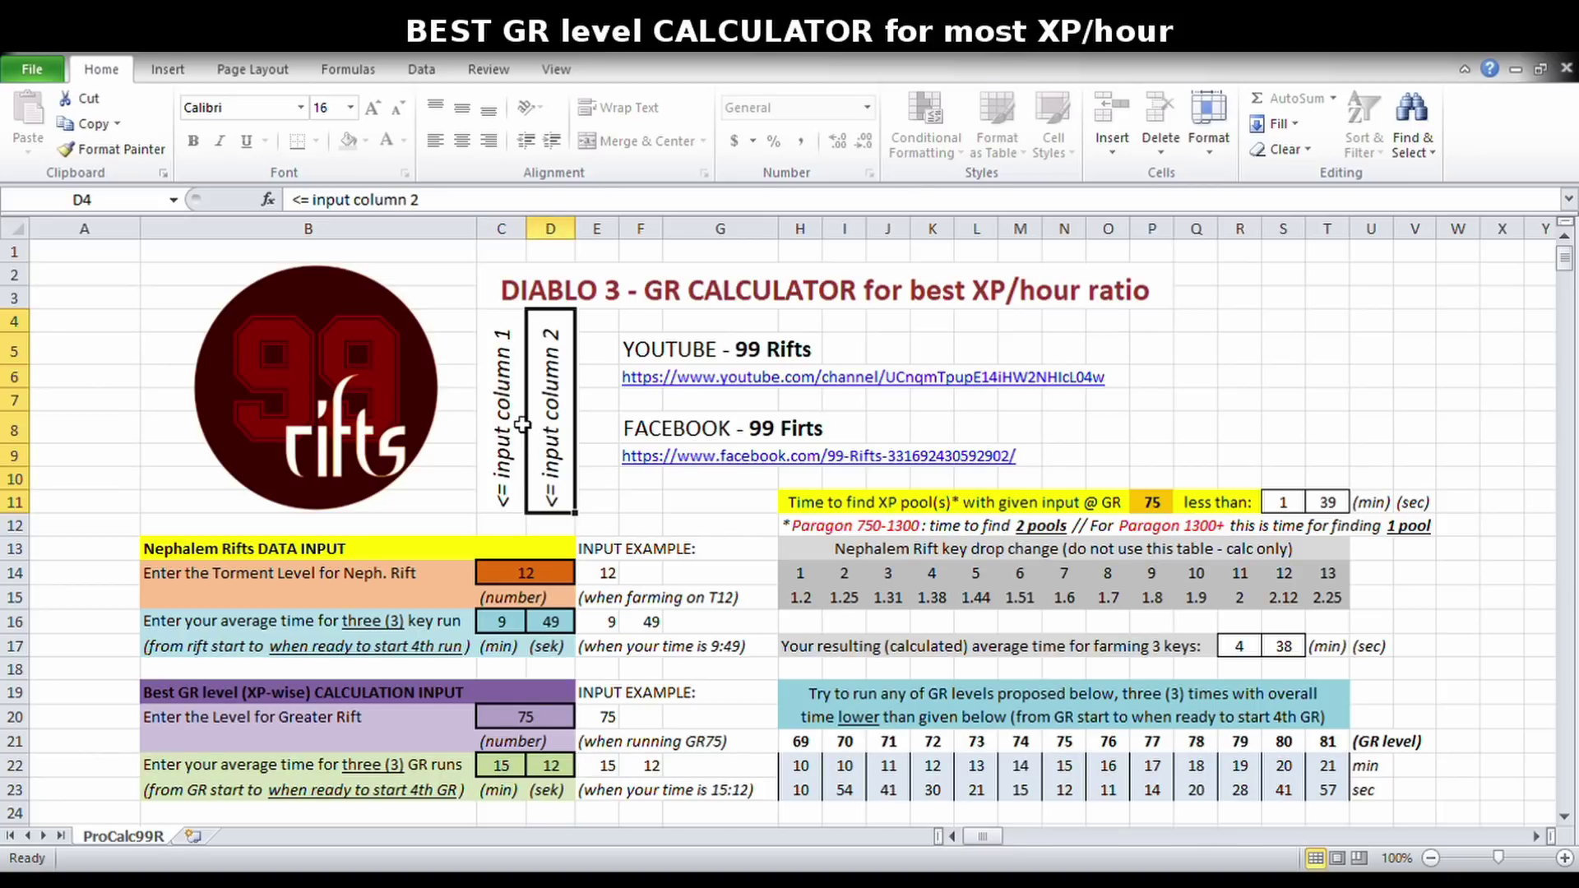
{"action": "left_click_drag", "start_coordinate": [523, 424], "coordinate": [553, 787]}
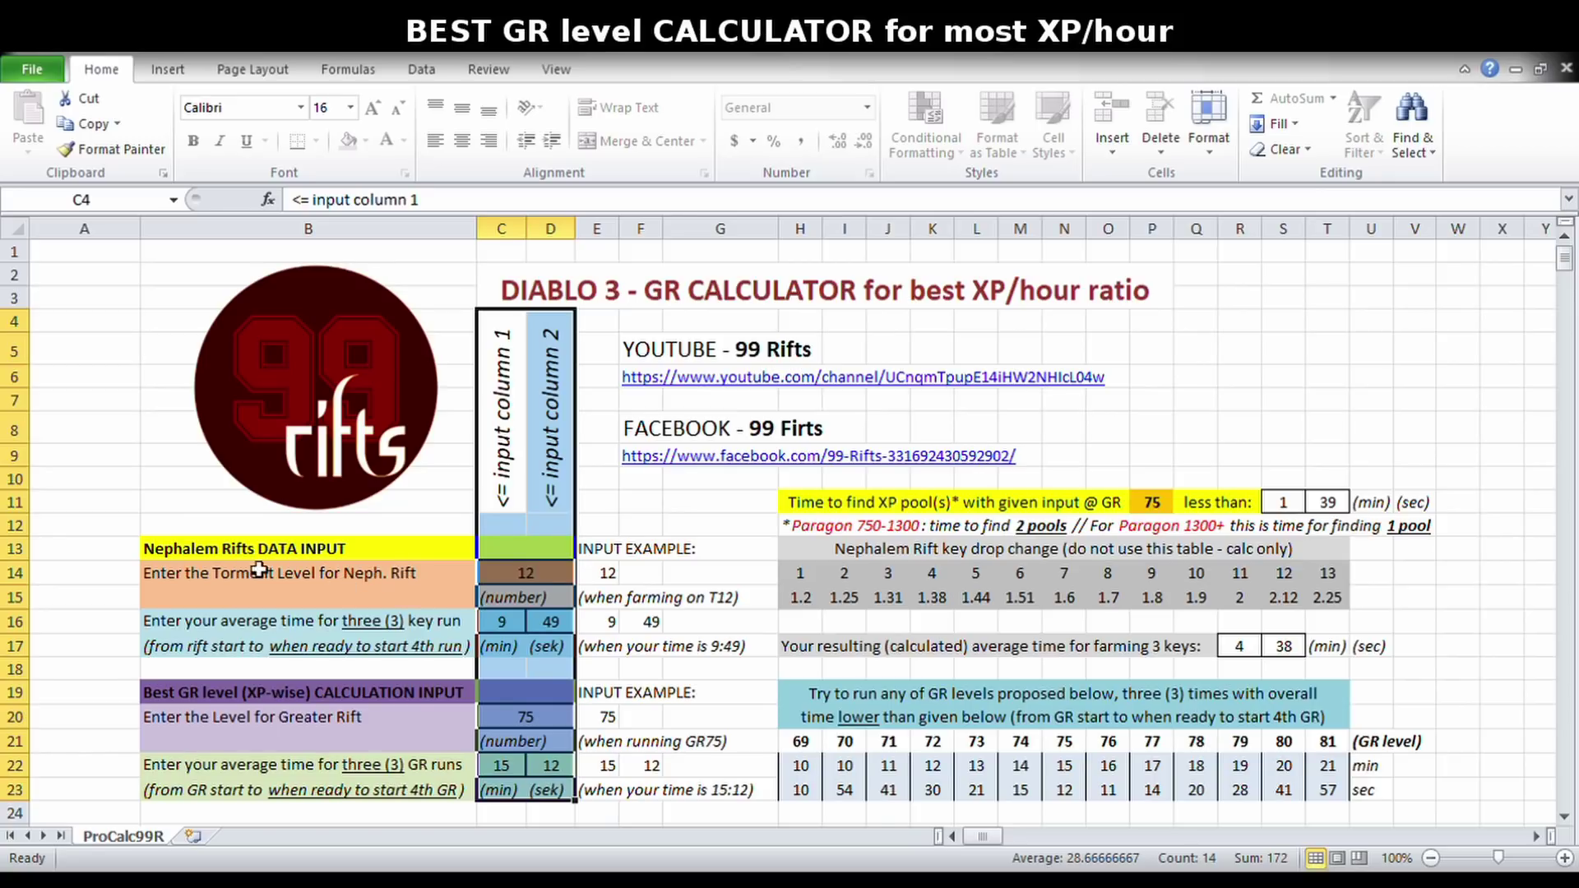
{"action": "left_click", "coordinate": [216, 548]}
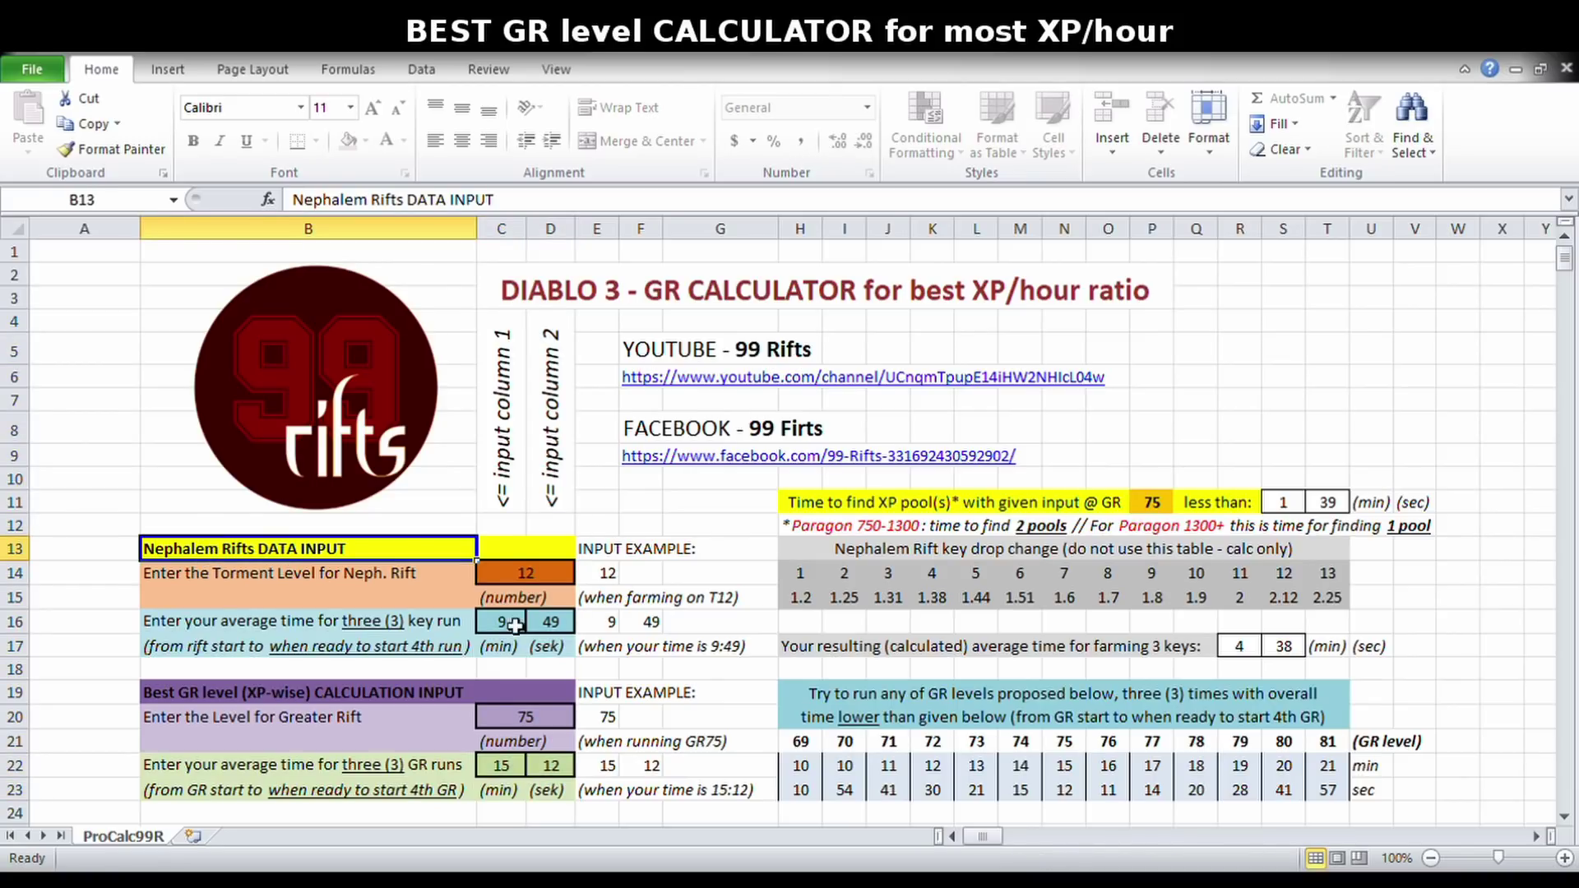
{"action": "key", "text": "Tab"}
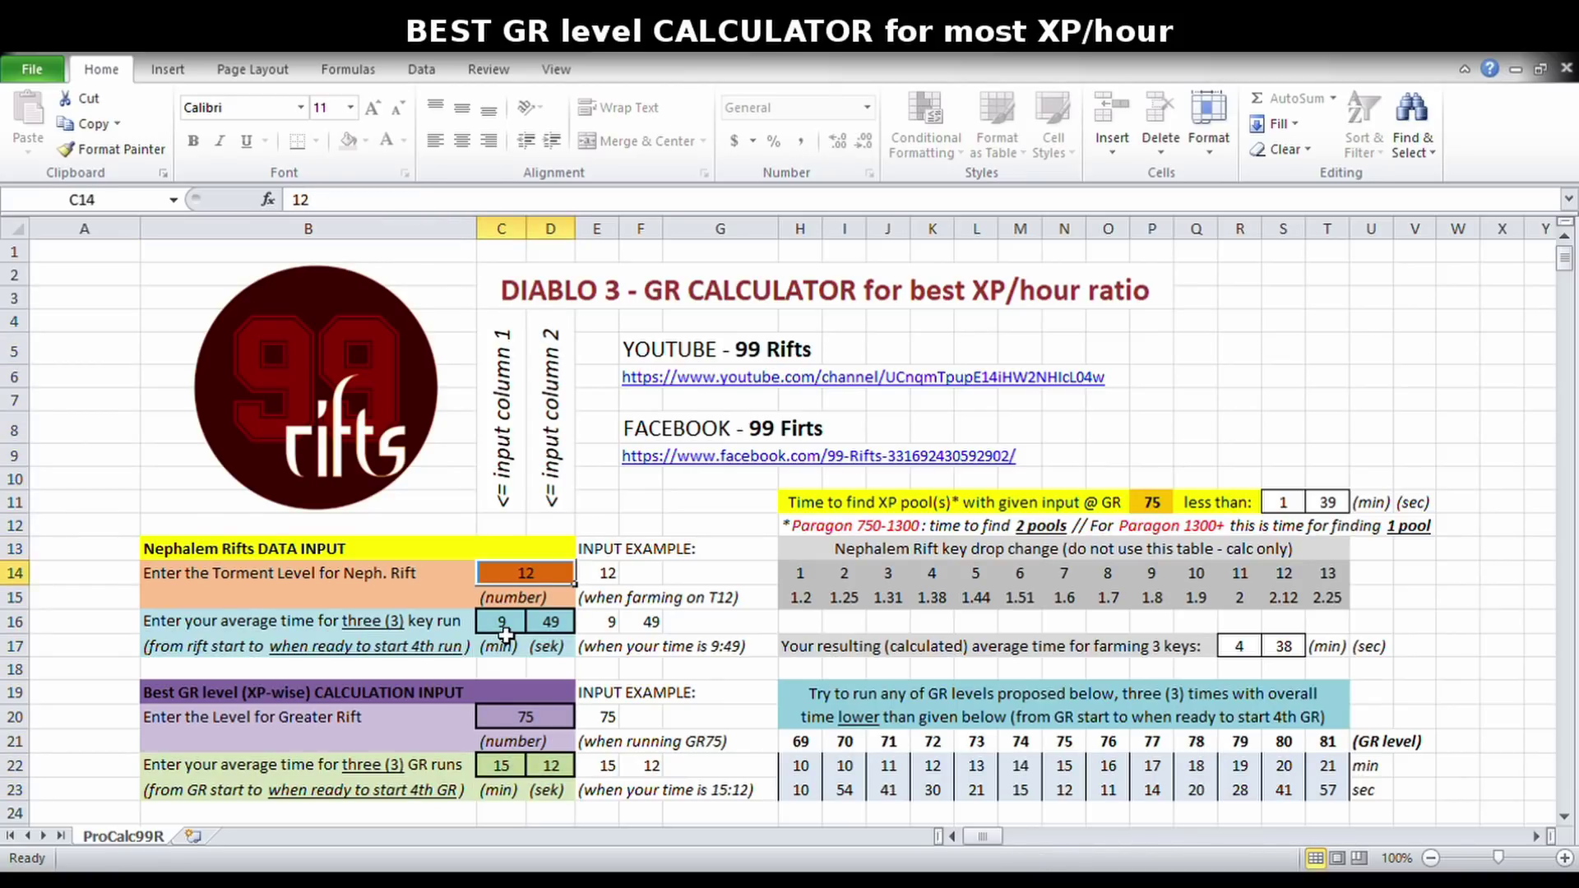
{"action": "left_click_drag", "start_coordinate": [505, 633], "coordinate": [553, 635]}
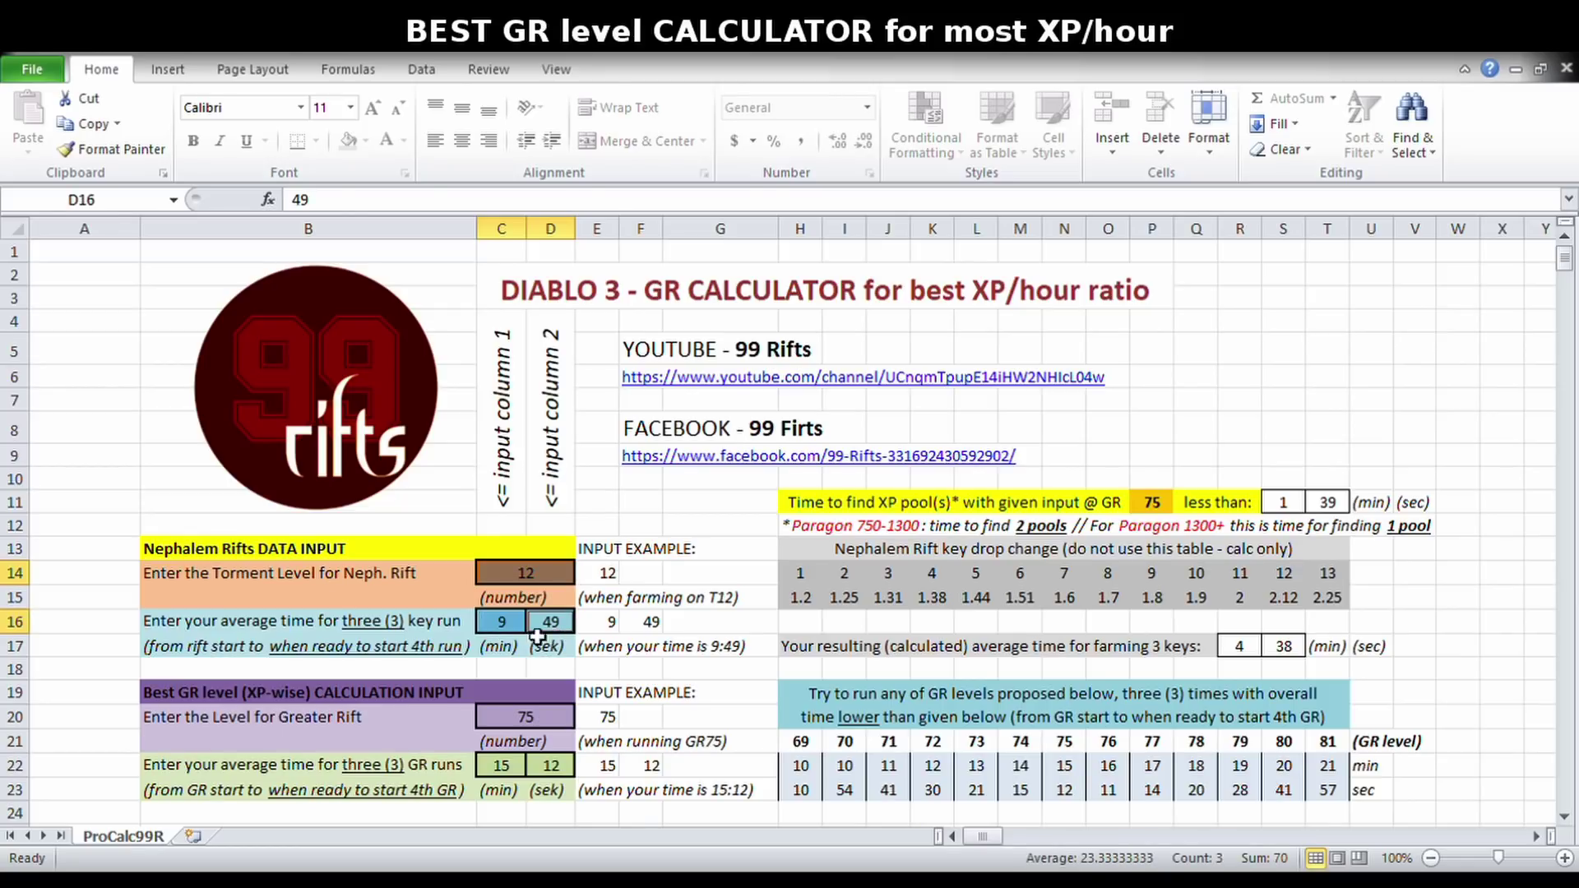
{"action": "left_click", "coordinate": [225, 582]}
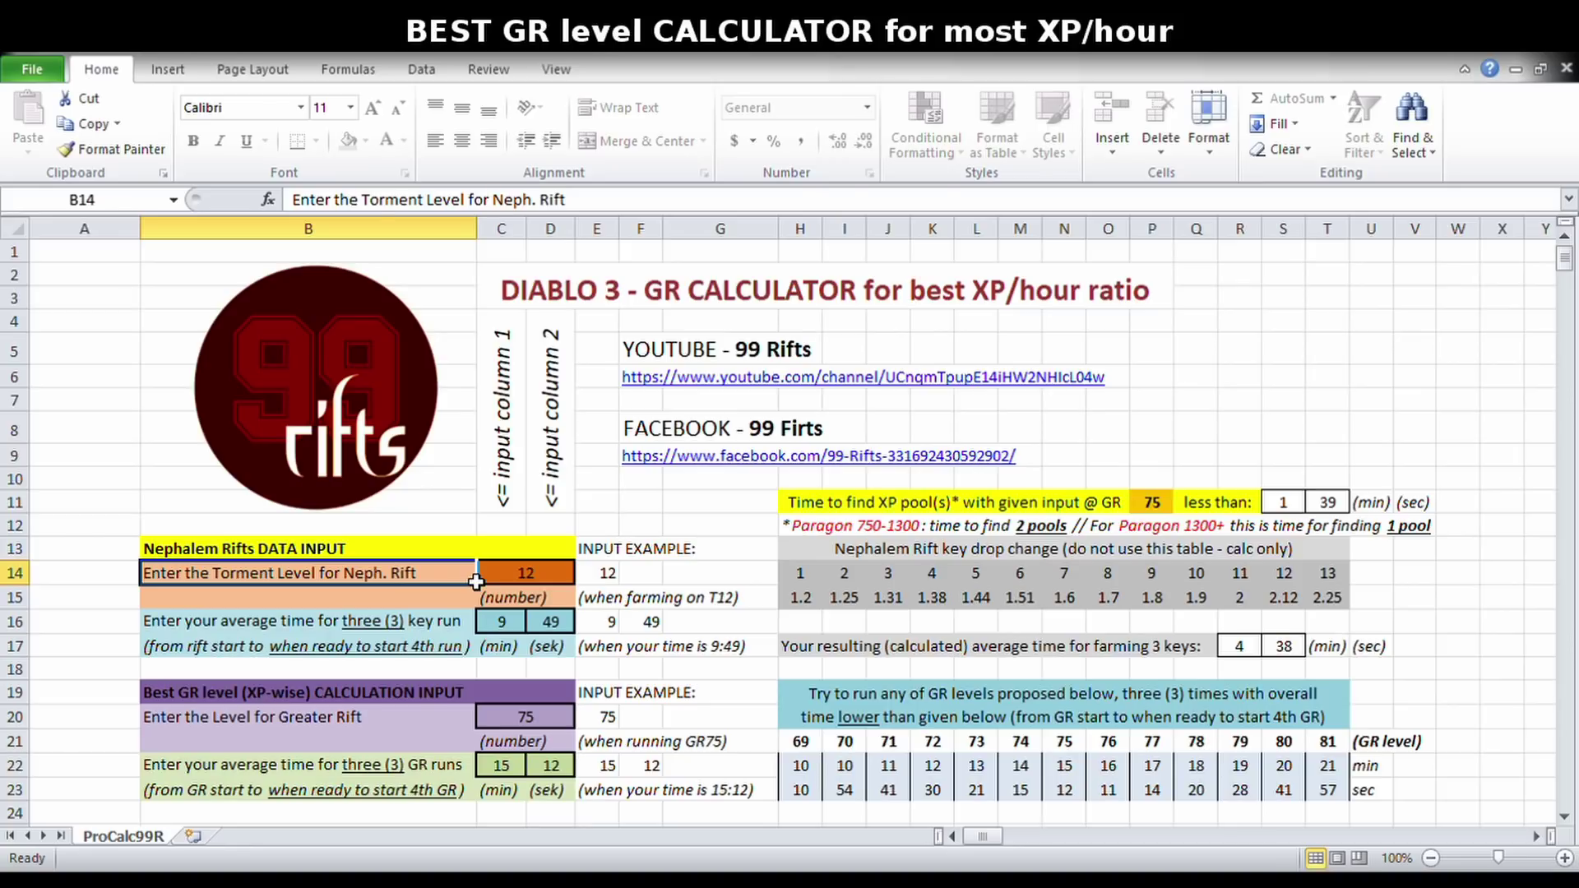
Step: Test Nephalem Rift Torment Levels 1 and 13, and restore the Torment Level to 12
{"action": "left_click", "coordinate": [519, 583]}
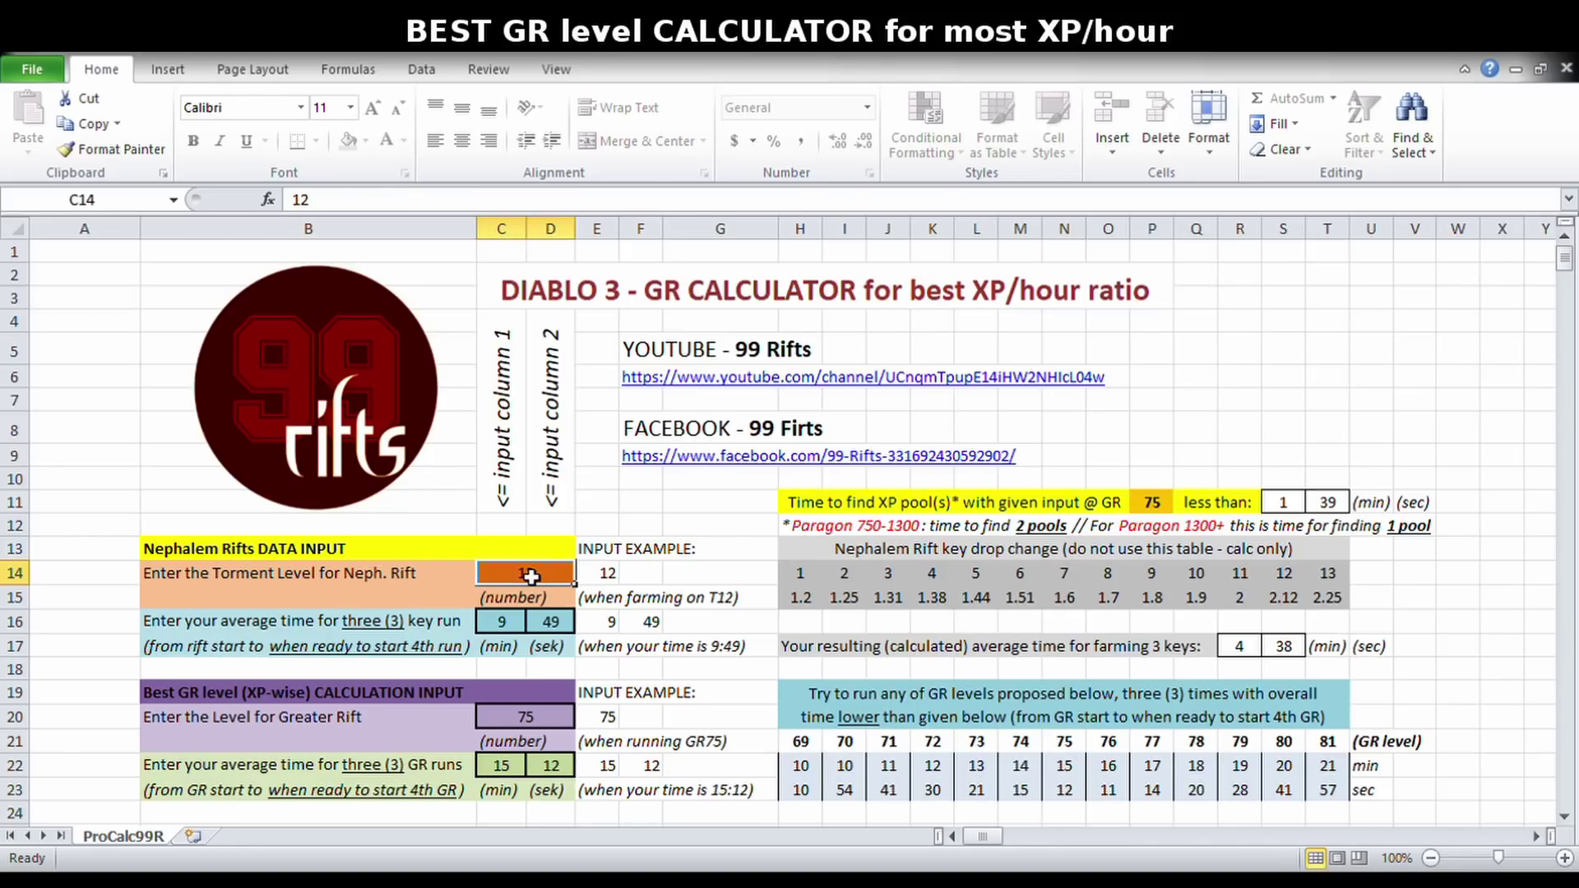
{"action": "type", "text": "1"}
{"action": "key", "text": "Return"}
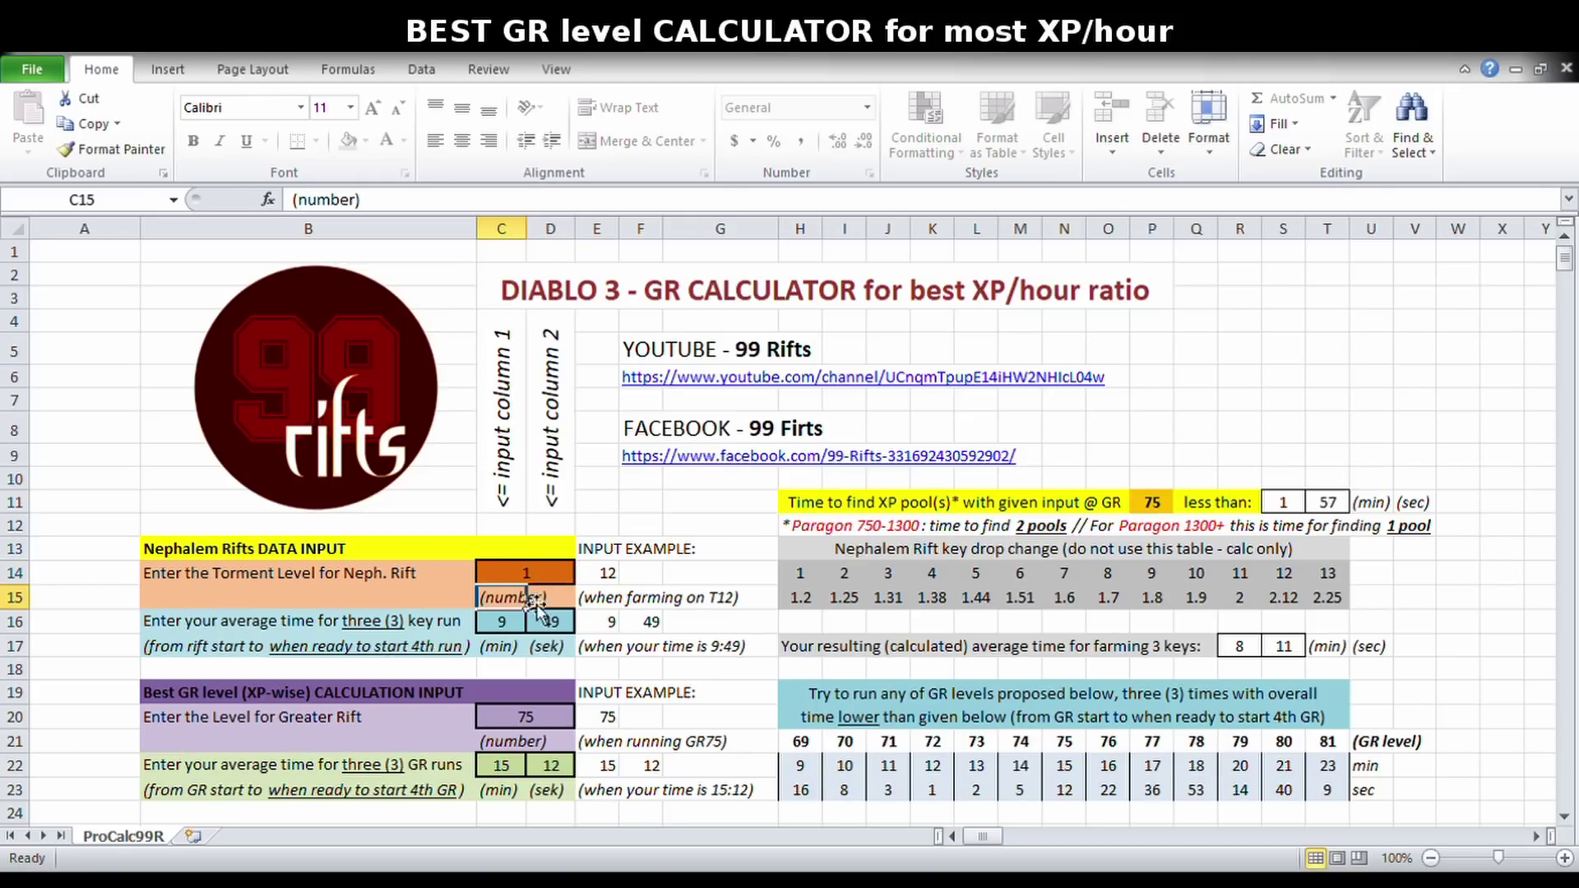
{"action": "left_click", "coordinate": [533, 578]}
{"action": "type", "text": "13"}
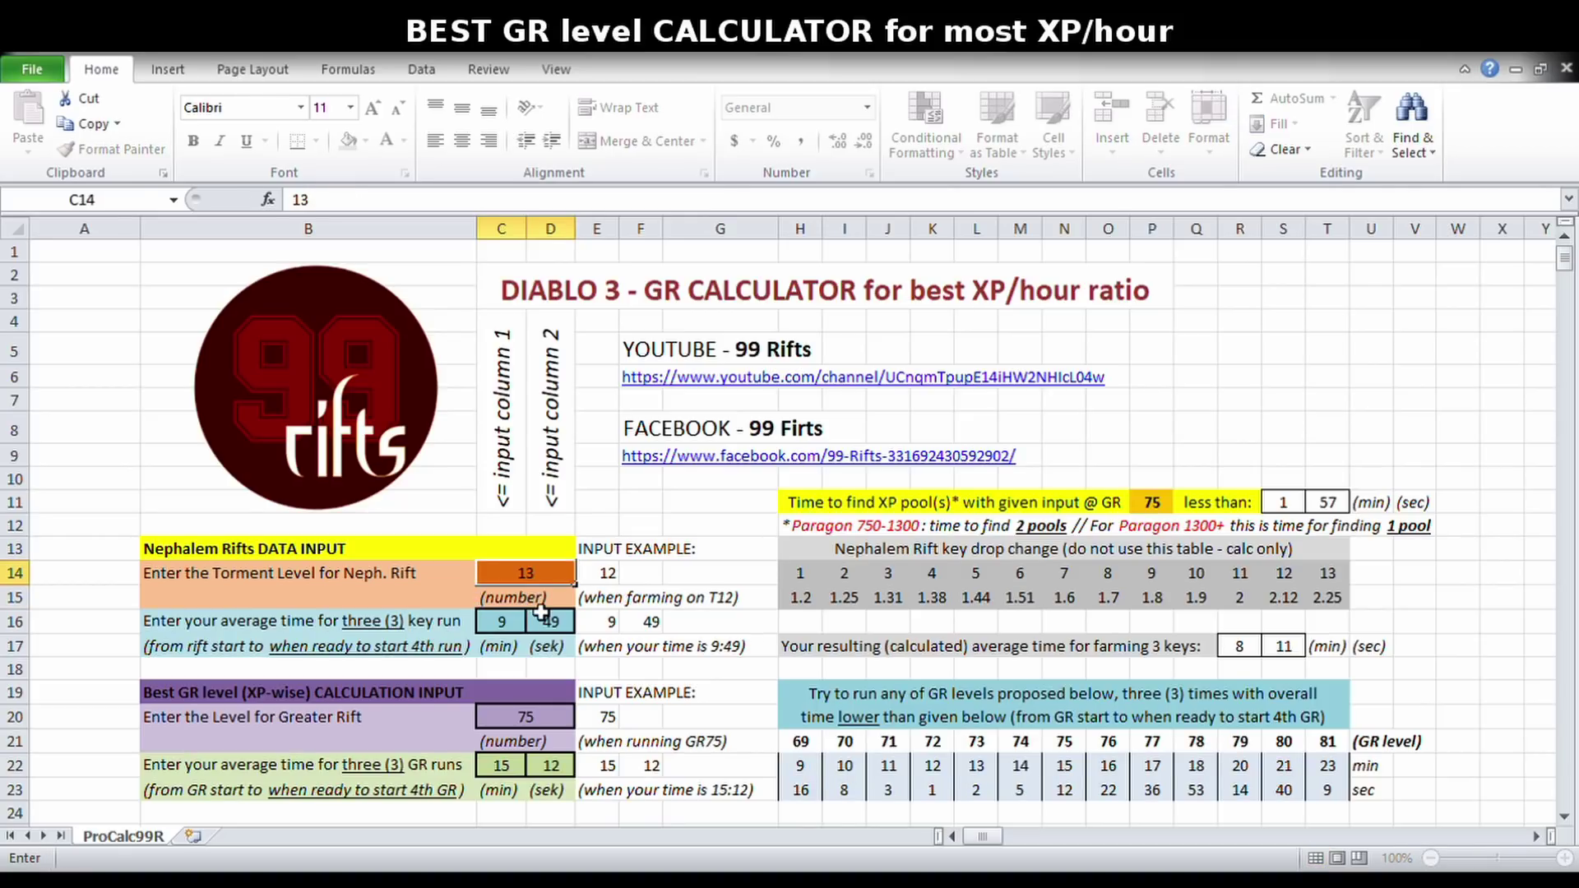
{"action": "key", "text": "Return"}
{"action": "left_click", "coordinate": [542, 586]}
{"action": "type", "text": "12"}
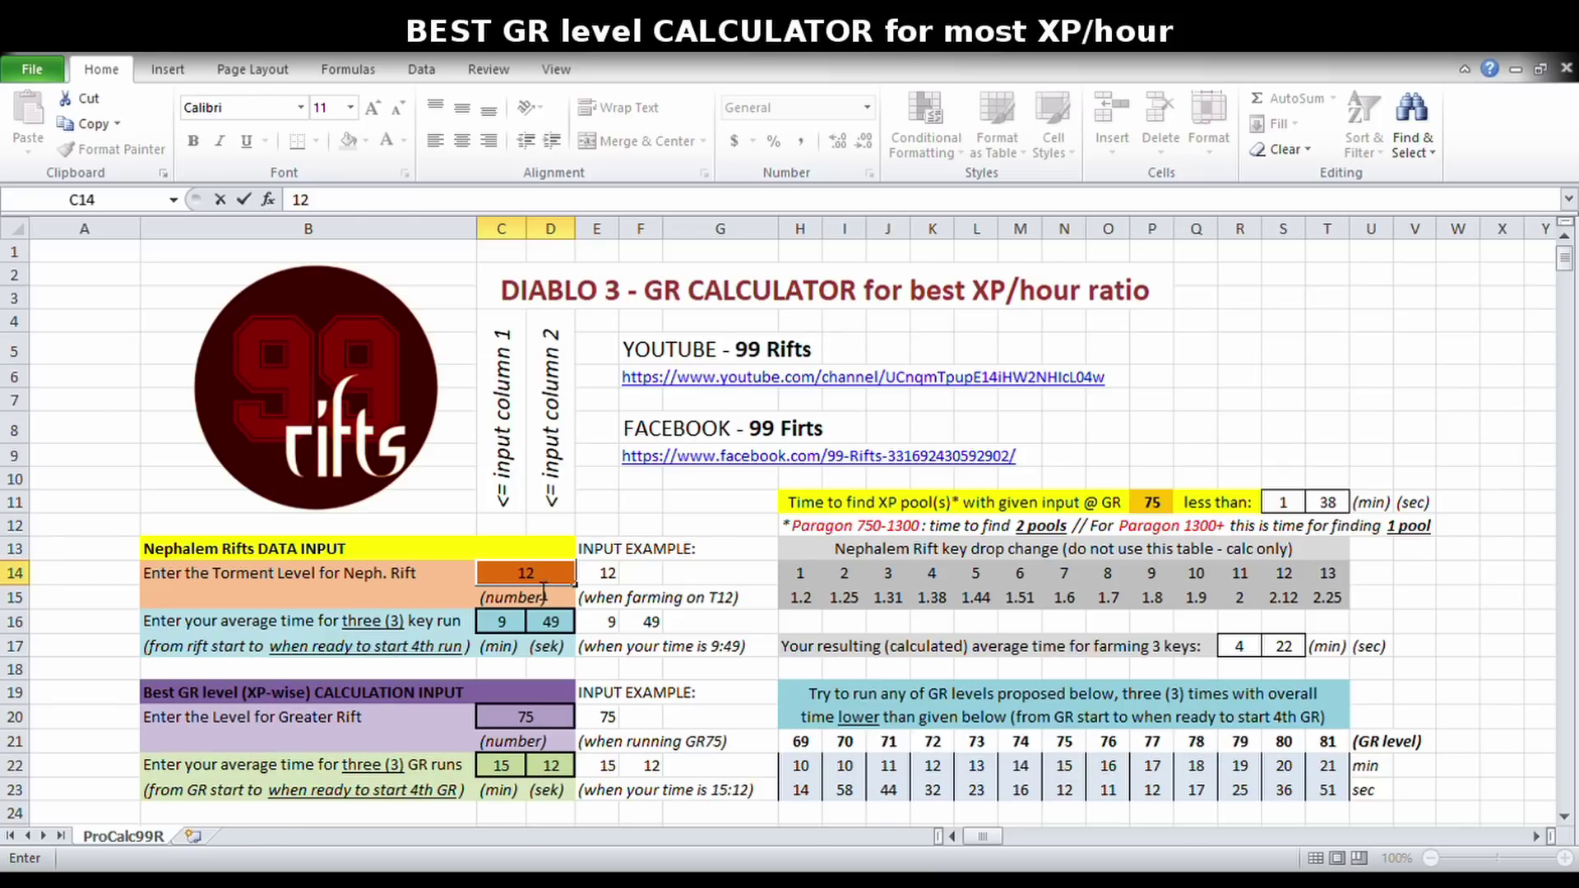
{"action": "left_click", "coordinate": [543, 592]}
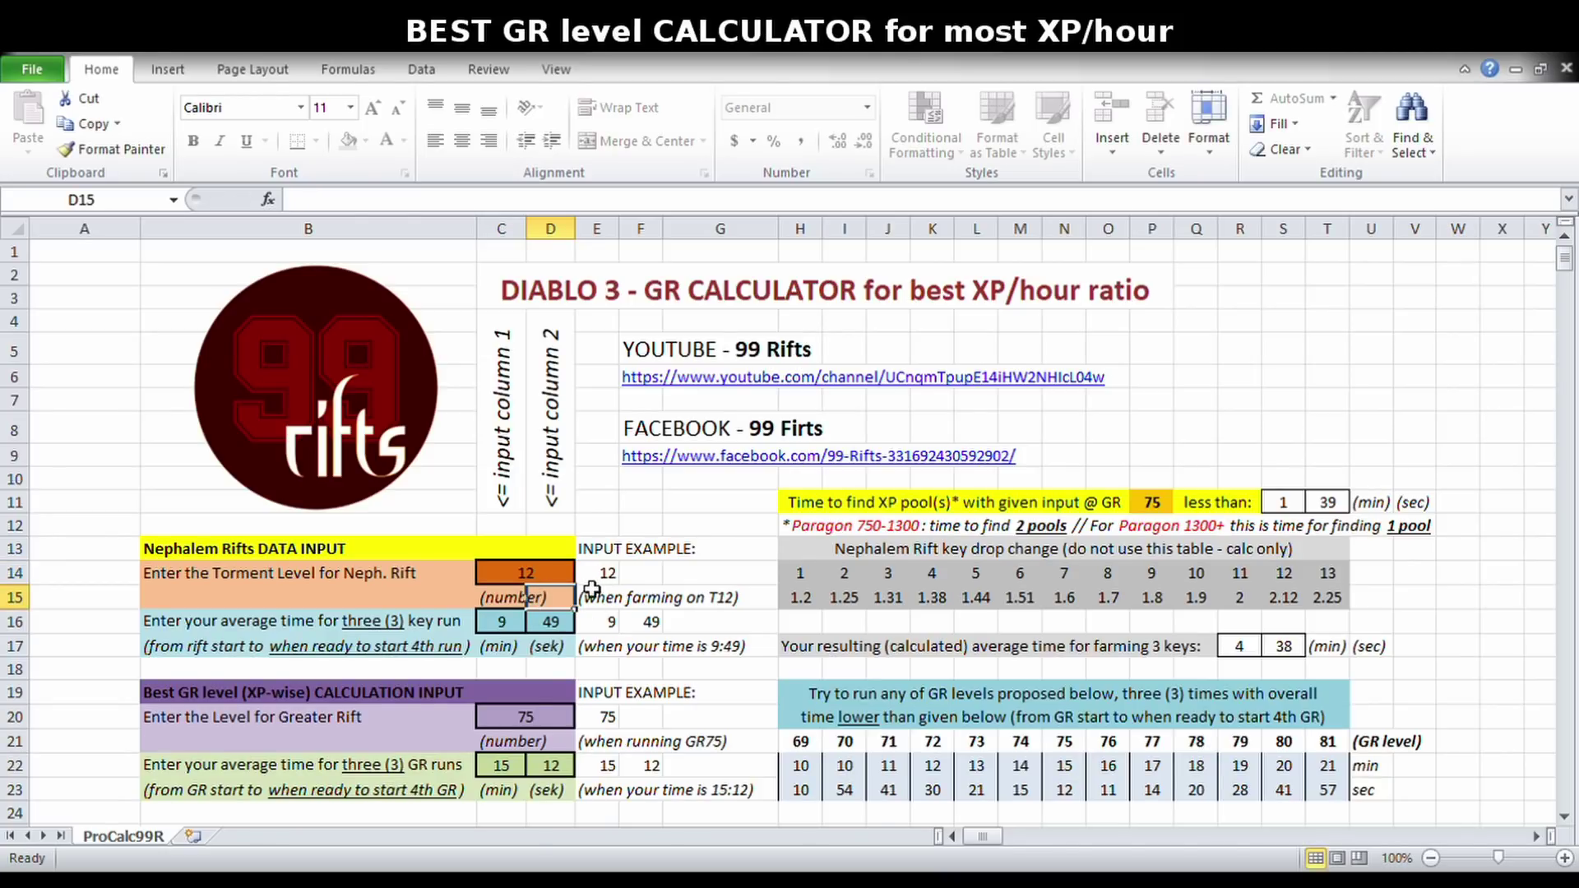
Step: Review the Torment Level, the three-key run time, and the Greater Rift level and average time input cells
{"action": "left_click", "coordinate": [527, 579]}
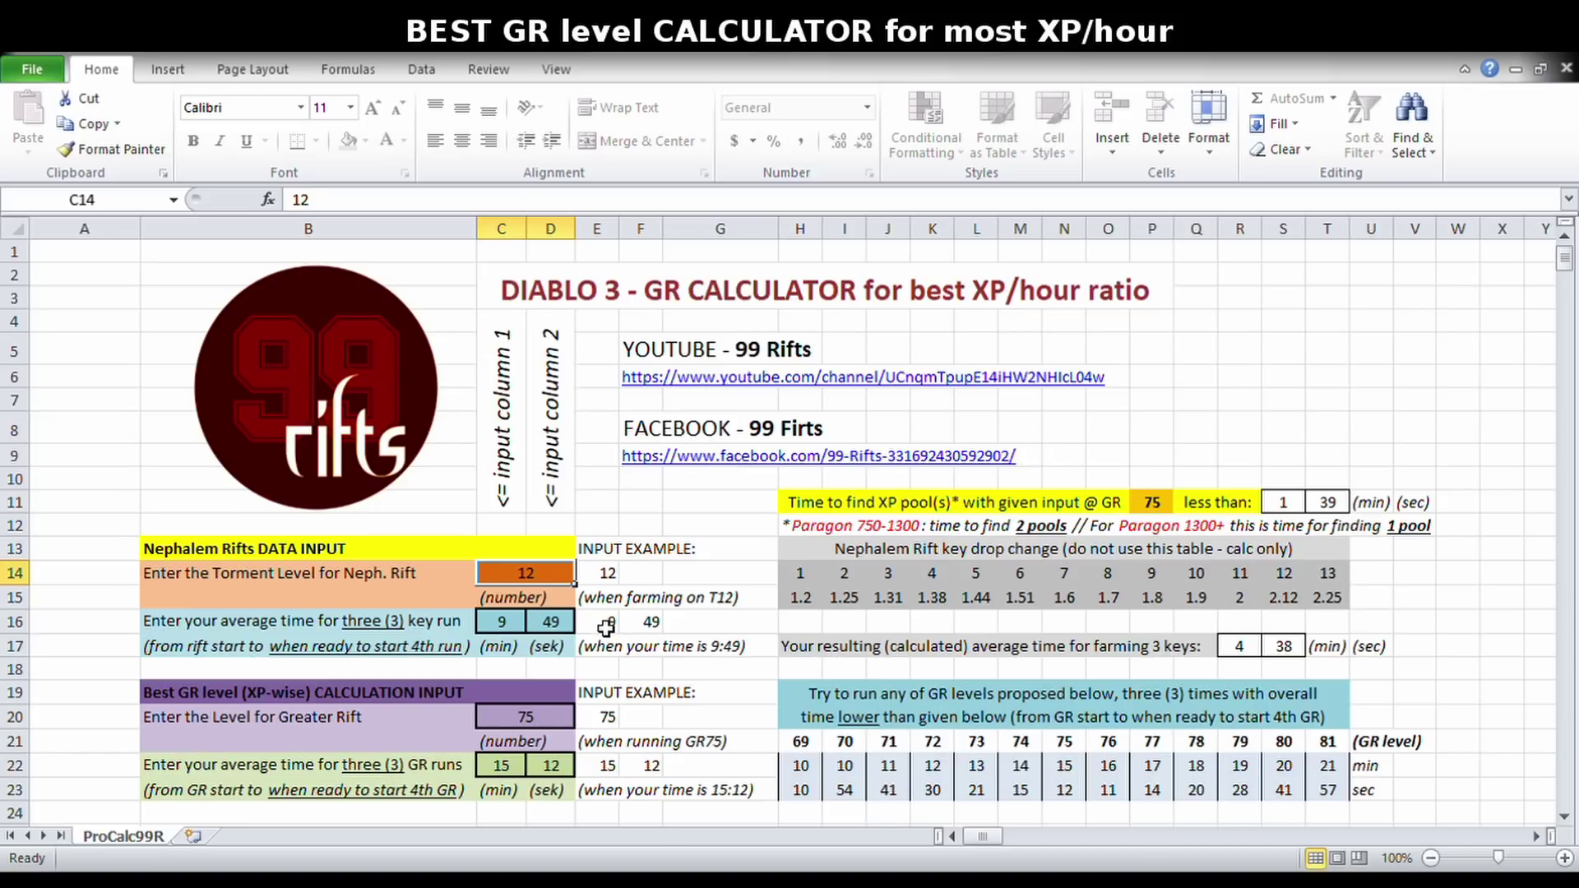
{"action": "left_click", "coordinate": [507, 631]}
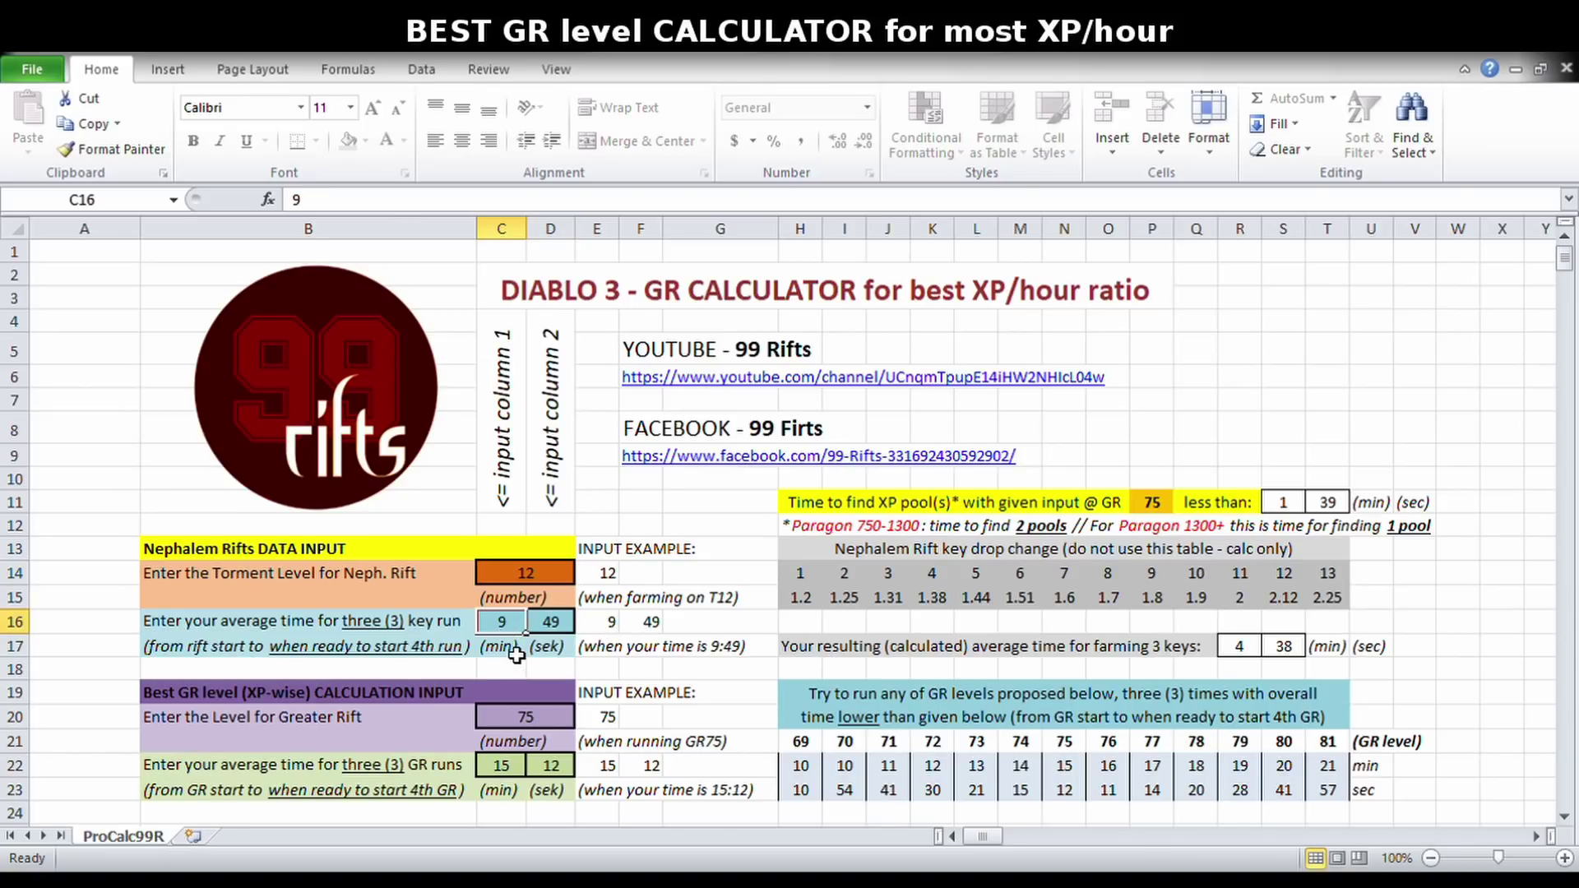
{"action": "left_click", "coordinate": [548, 630]}
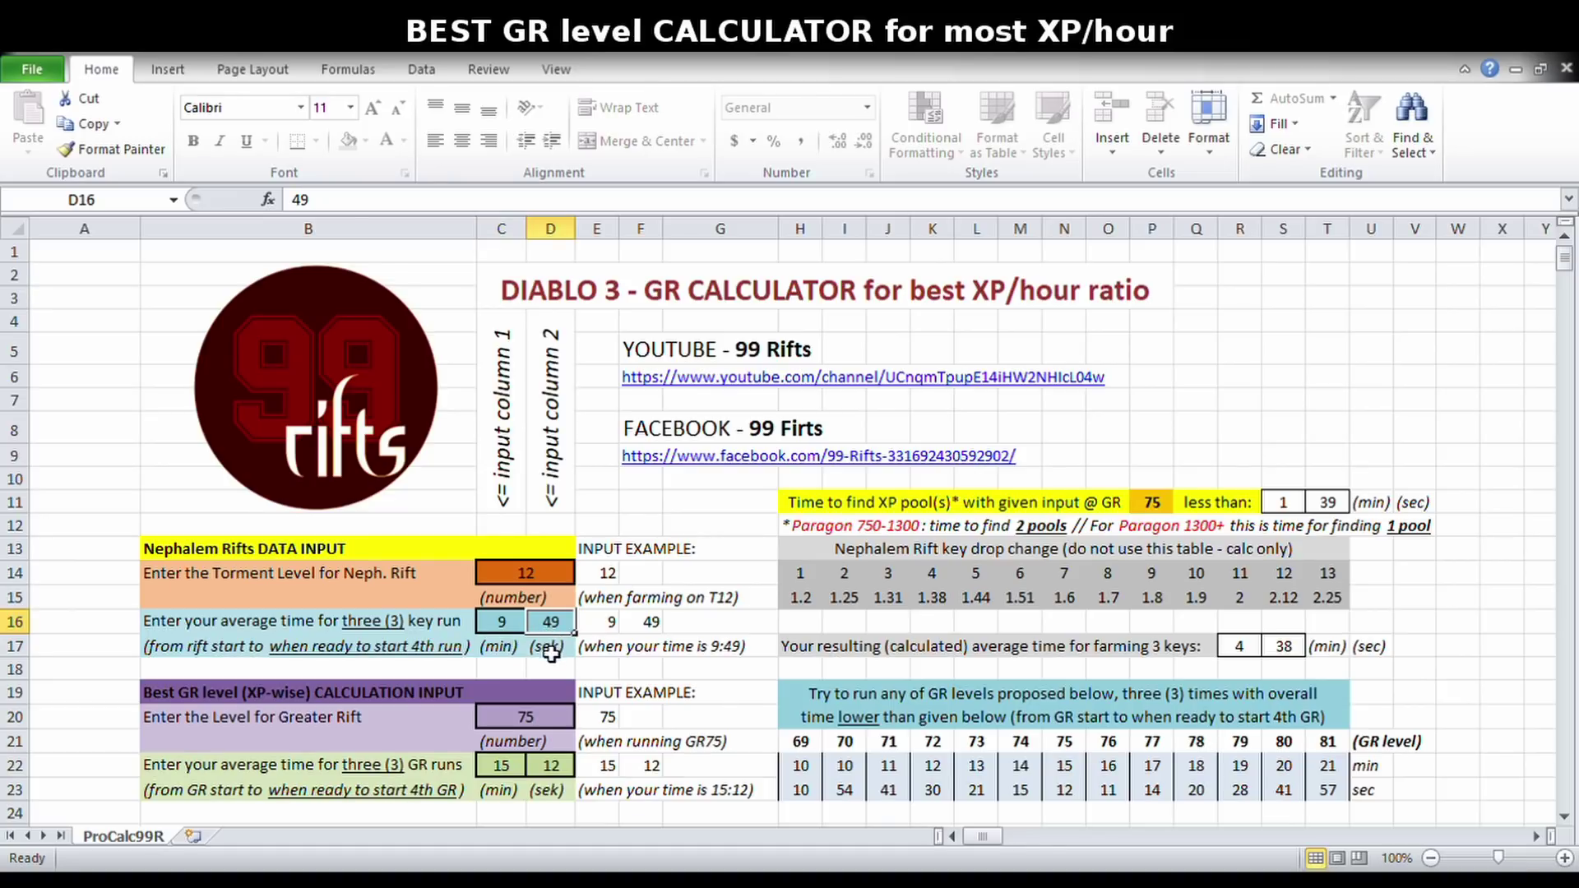
{"action": "left_click", "coordinate": [724, 625]}
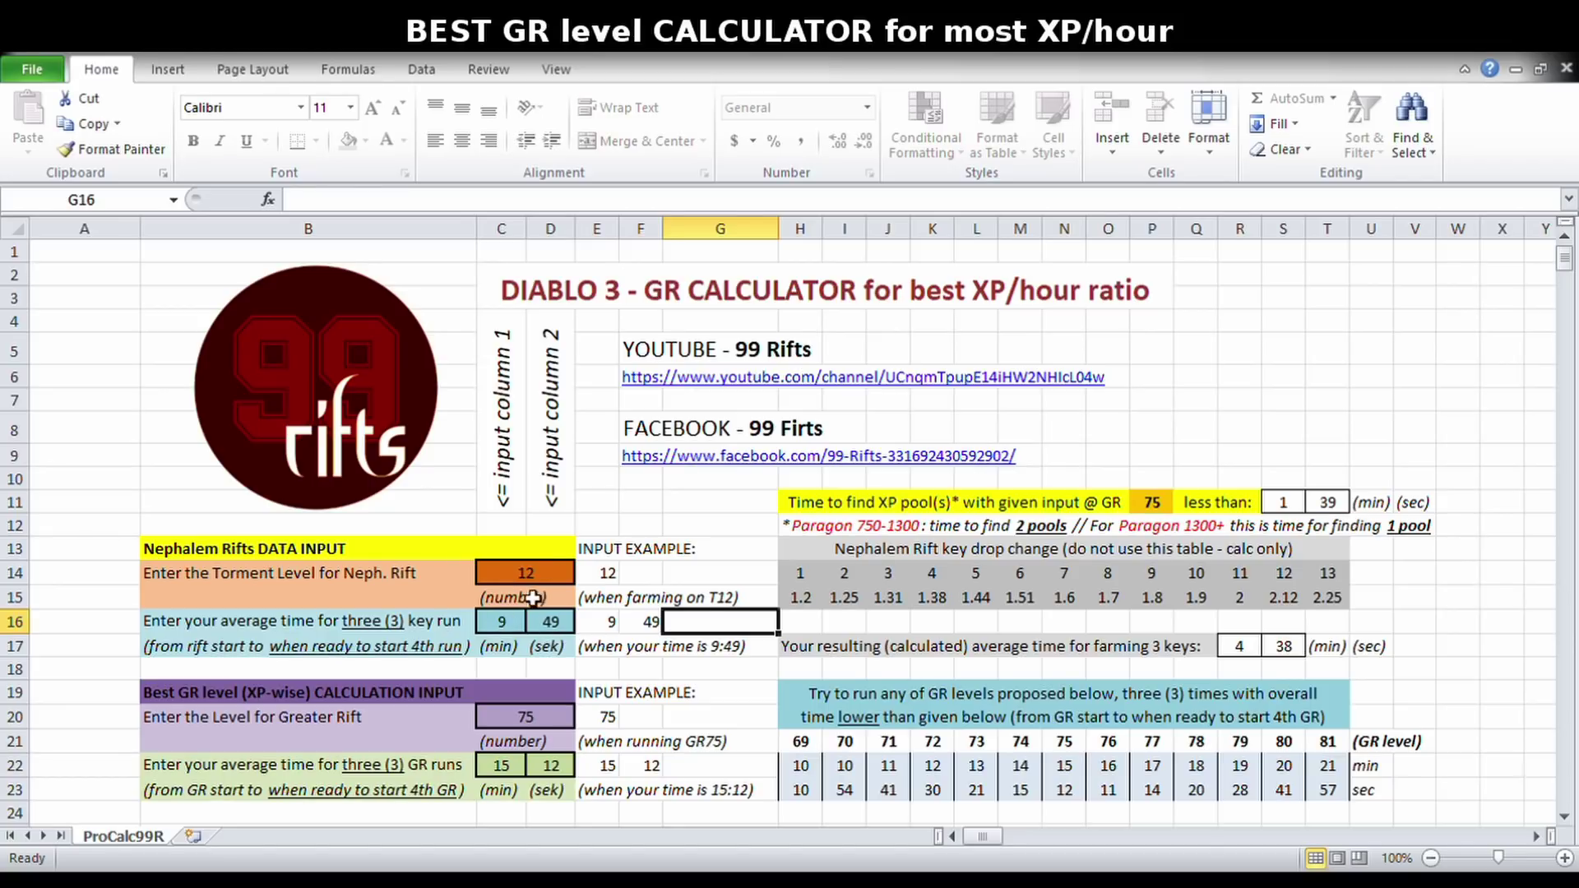
{"action": "left_click", "coordinate": [205, 701]}
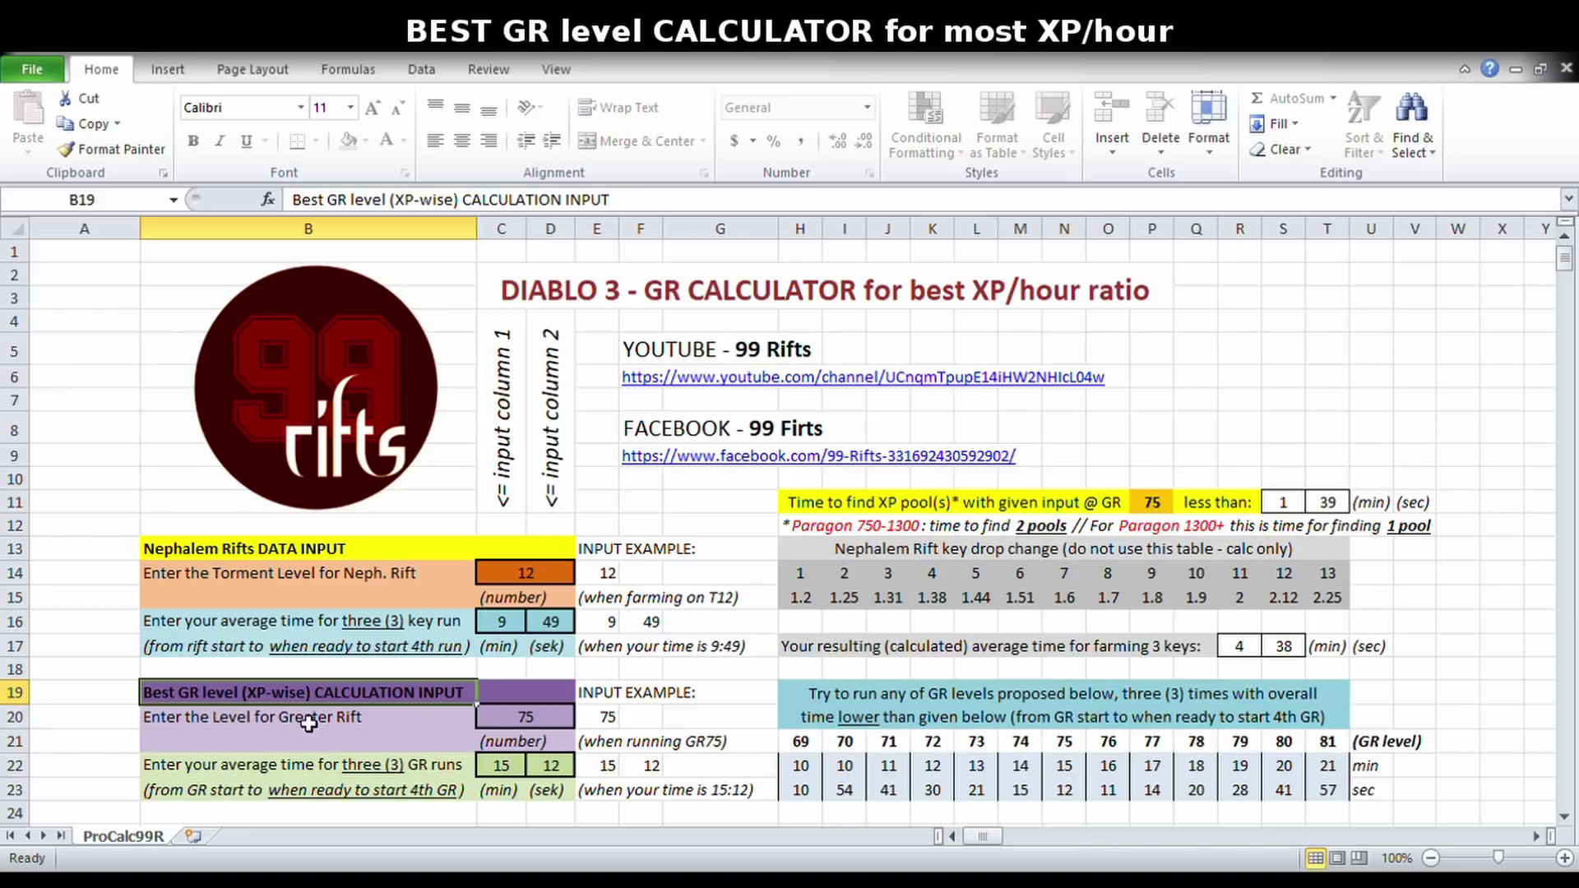
{"action": "left_click", "coordinate": [452, 724]}
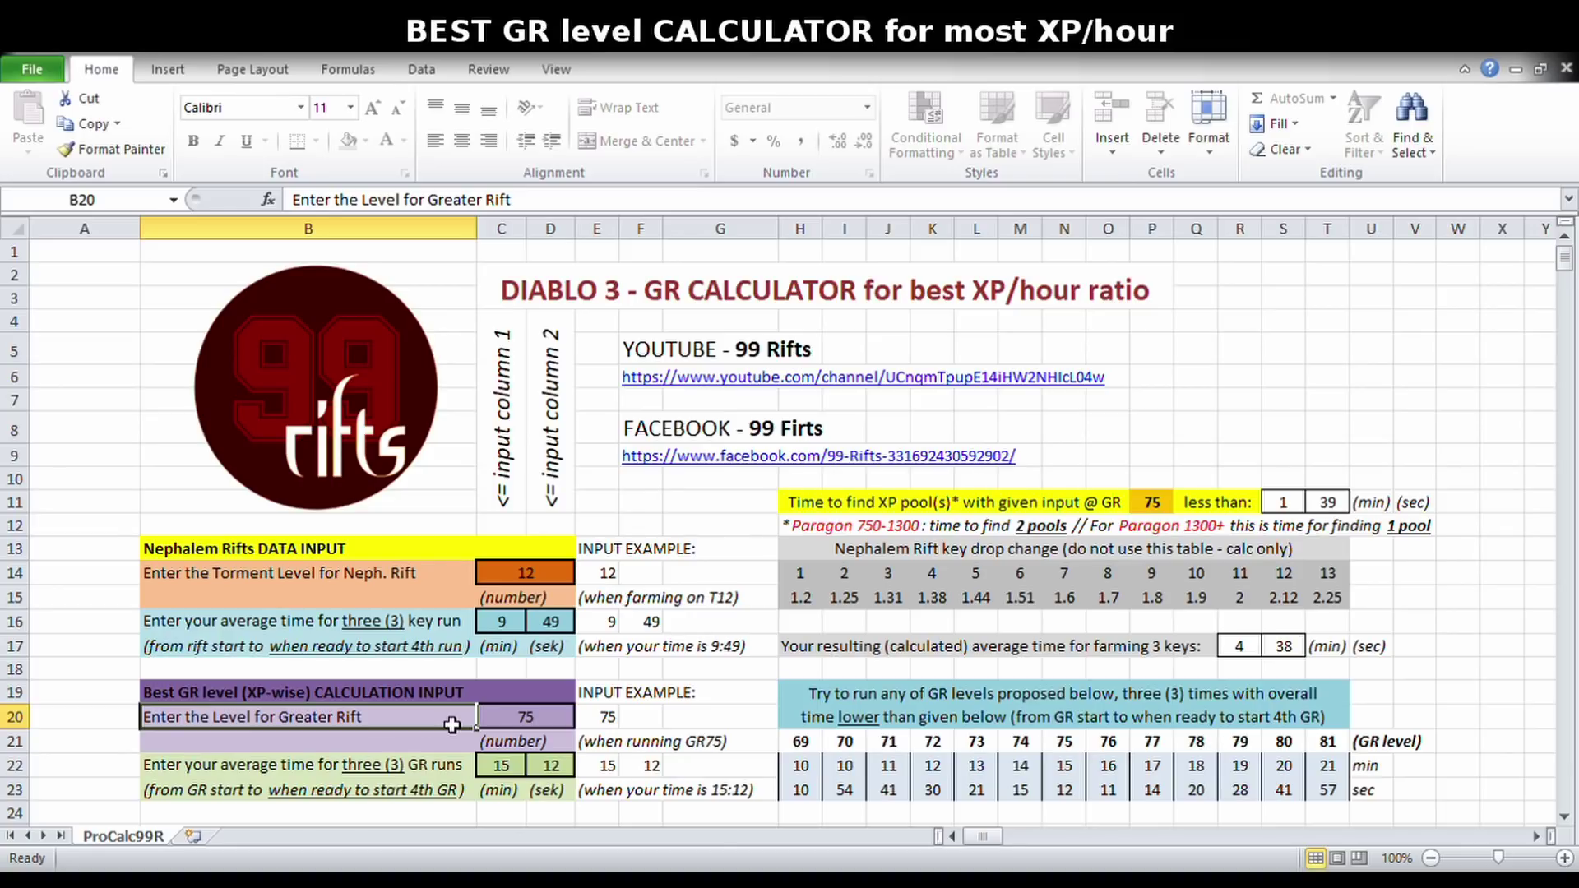
{"action": "left_click", "coordinate": [553, 723]}
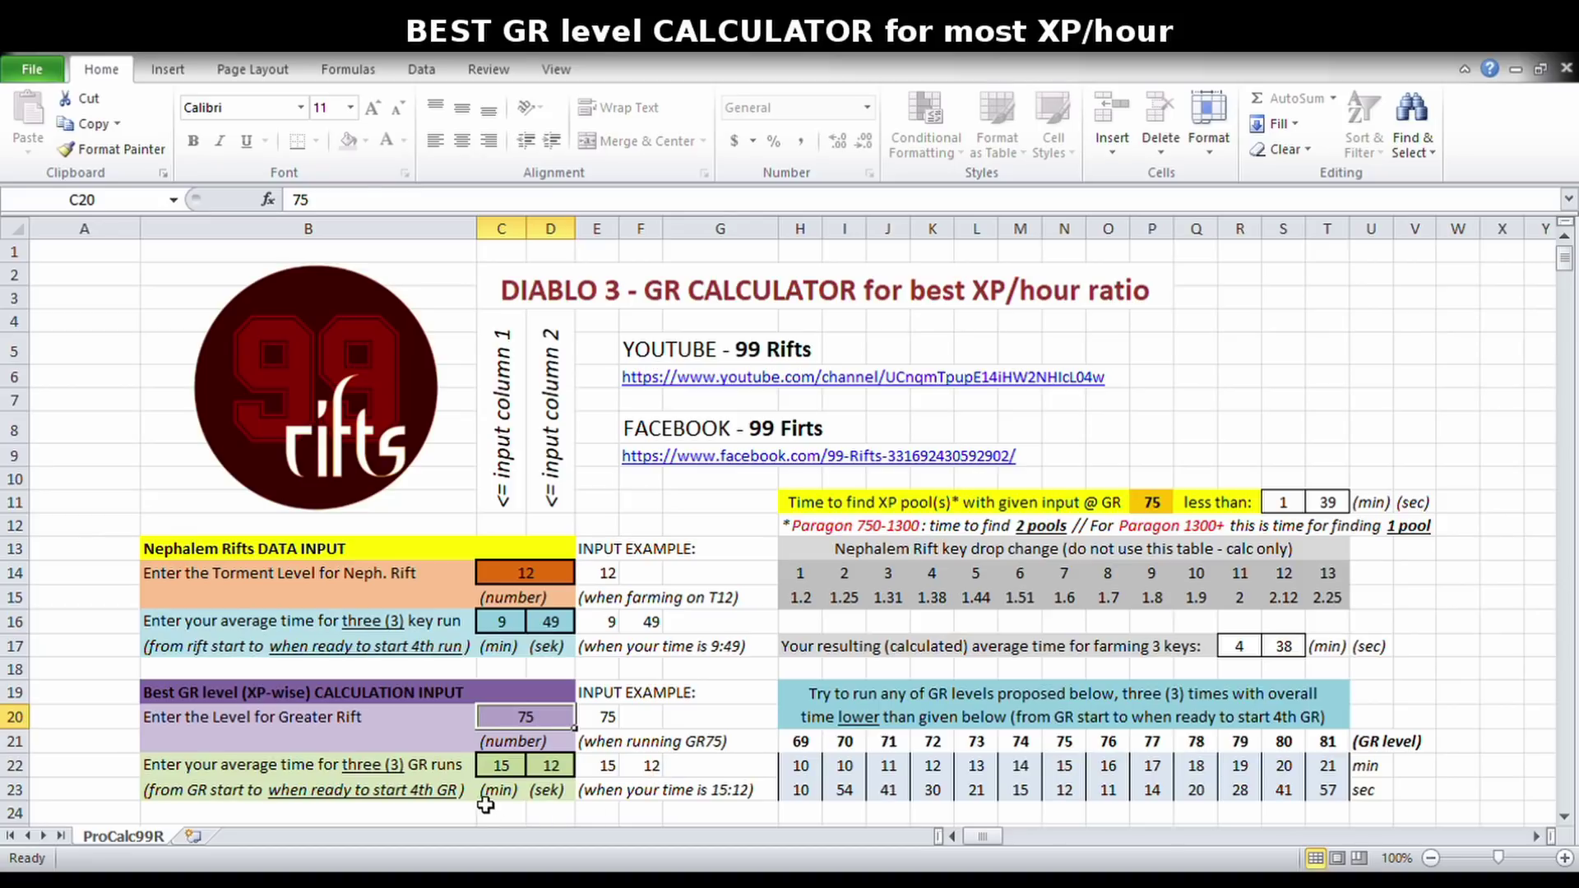
{"action": "left_click", "coordinate": [503, 776]}
{"action": "left_click", "coordinate": [557, 773]}
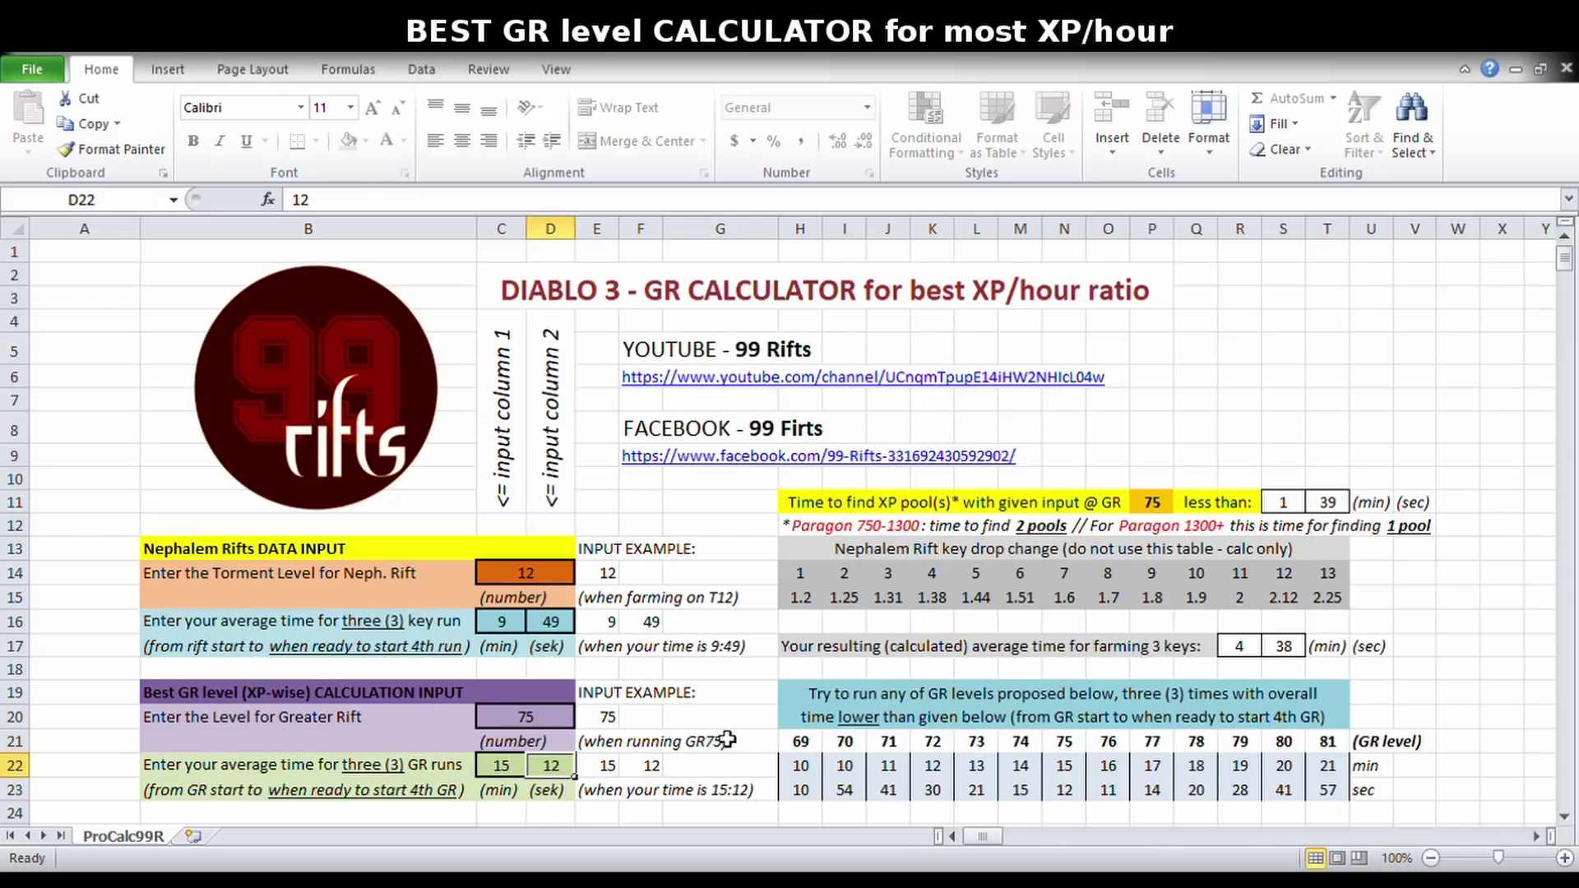
Step: Examine the proposed GR levels table and its target times for levels 75 and 74
{"action": "left_click", "coordinate": [980, 717]}
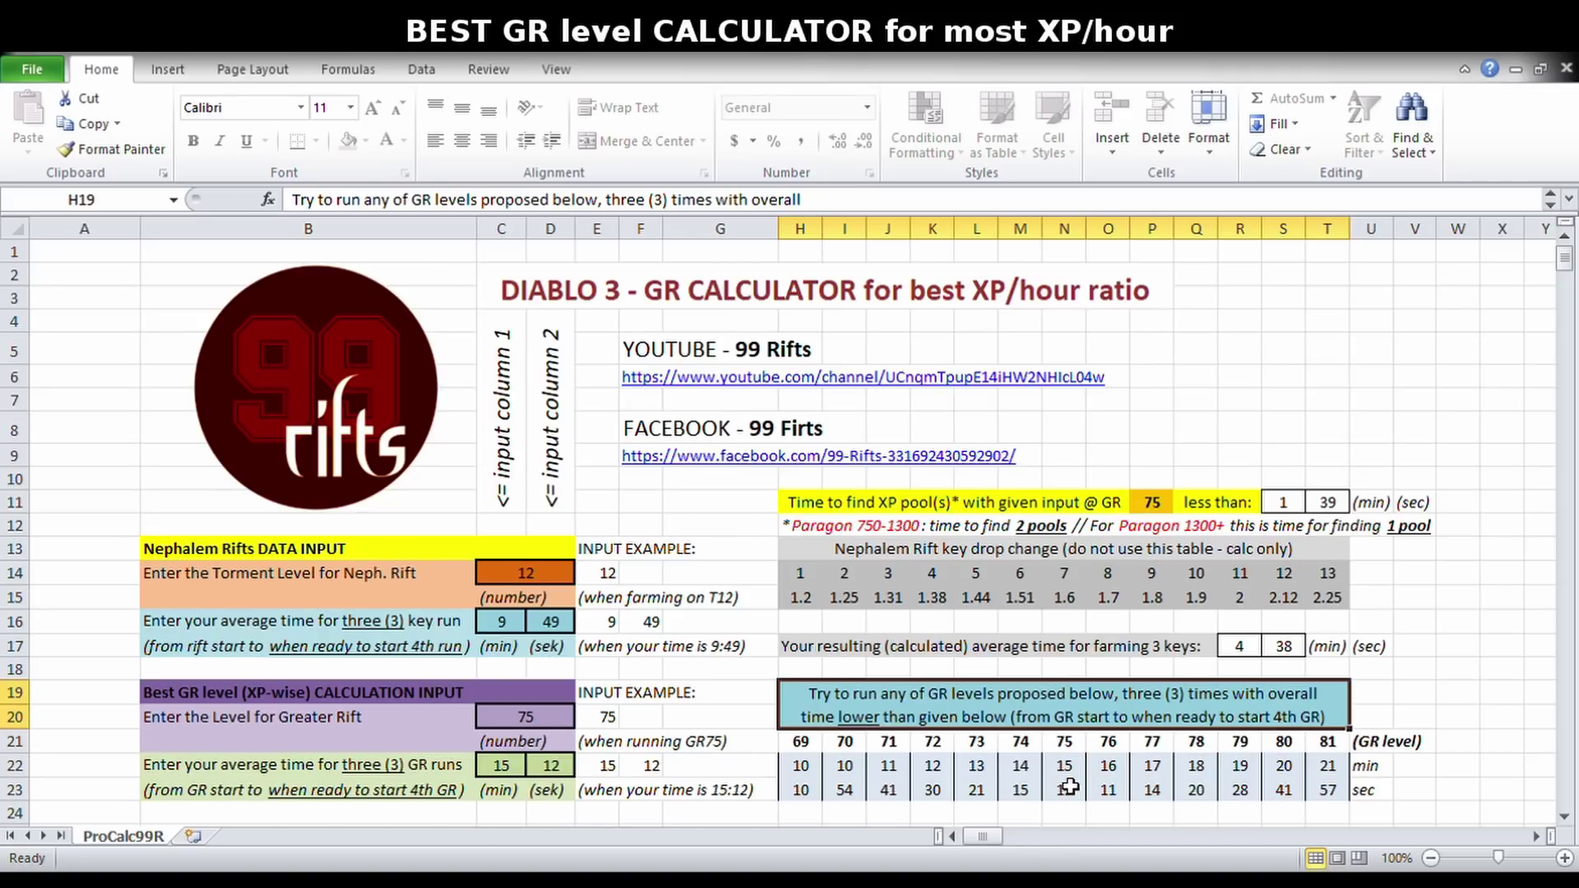
{"action": "left_click_drag", "start_coordinate": [1068, 773], "coordinate": [1070, 725]}
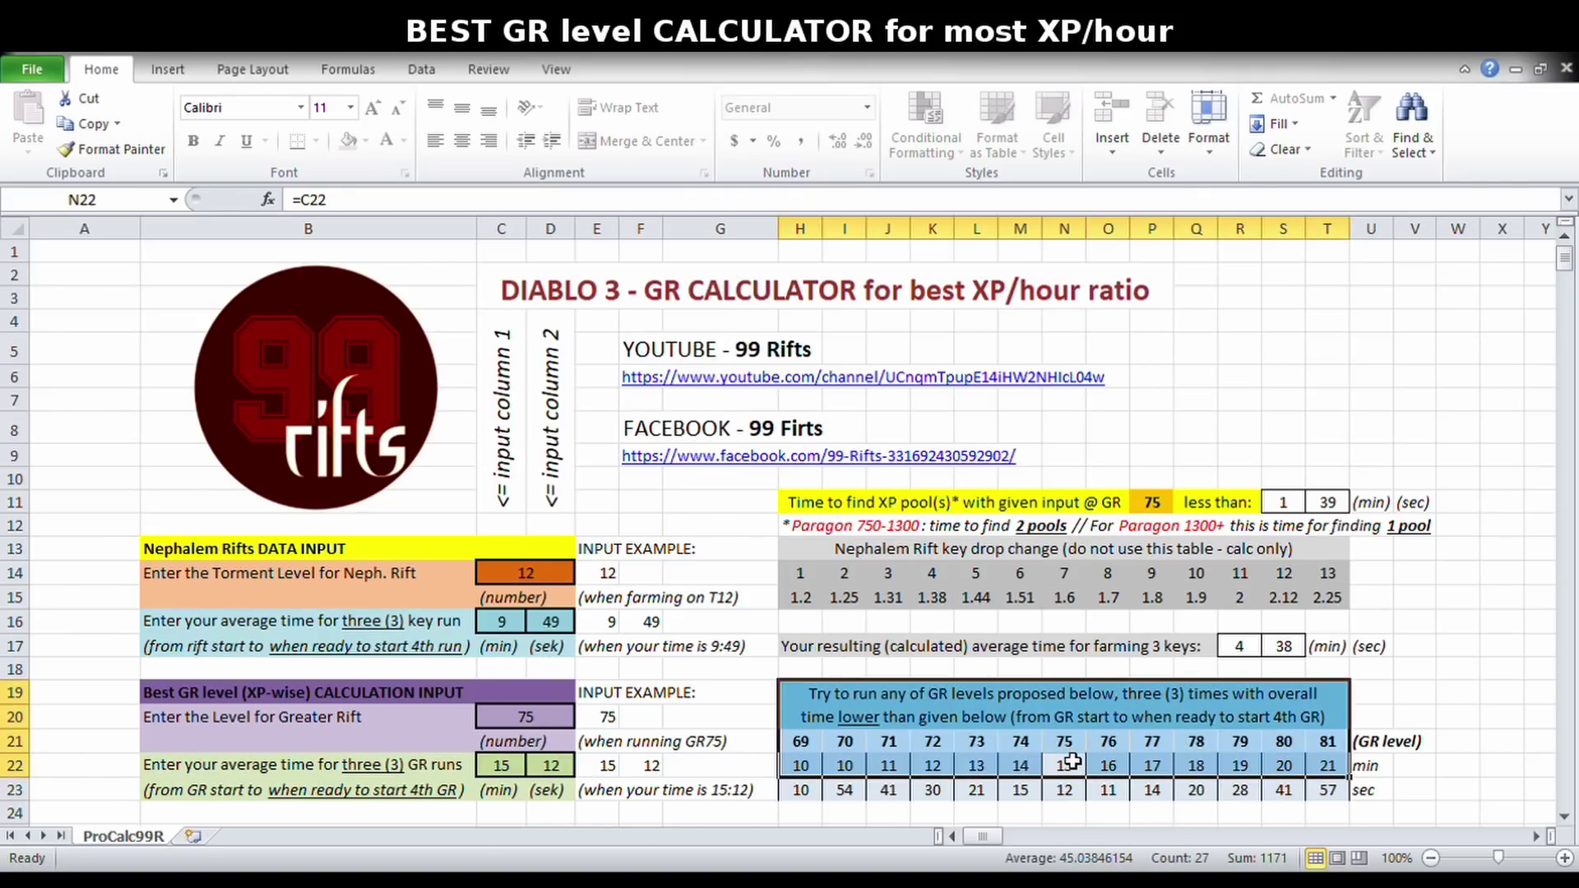
{"action": "left_click", "coordinate": [1072, 762]}
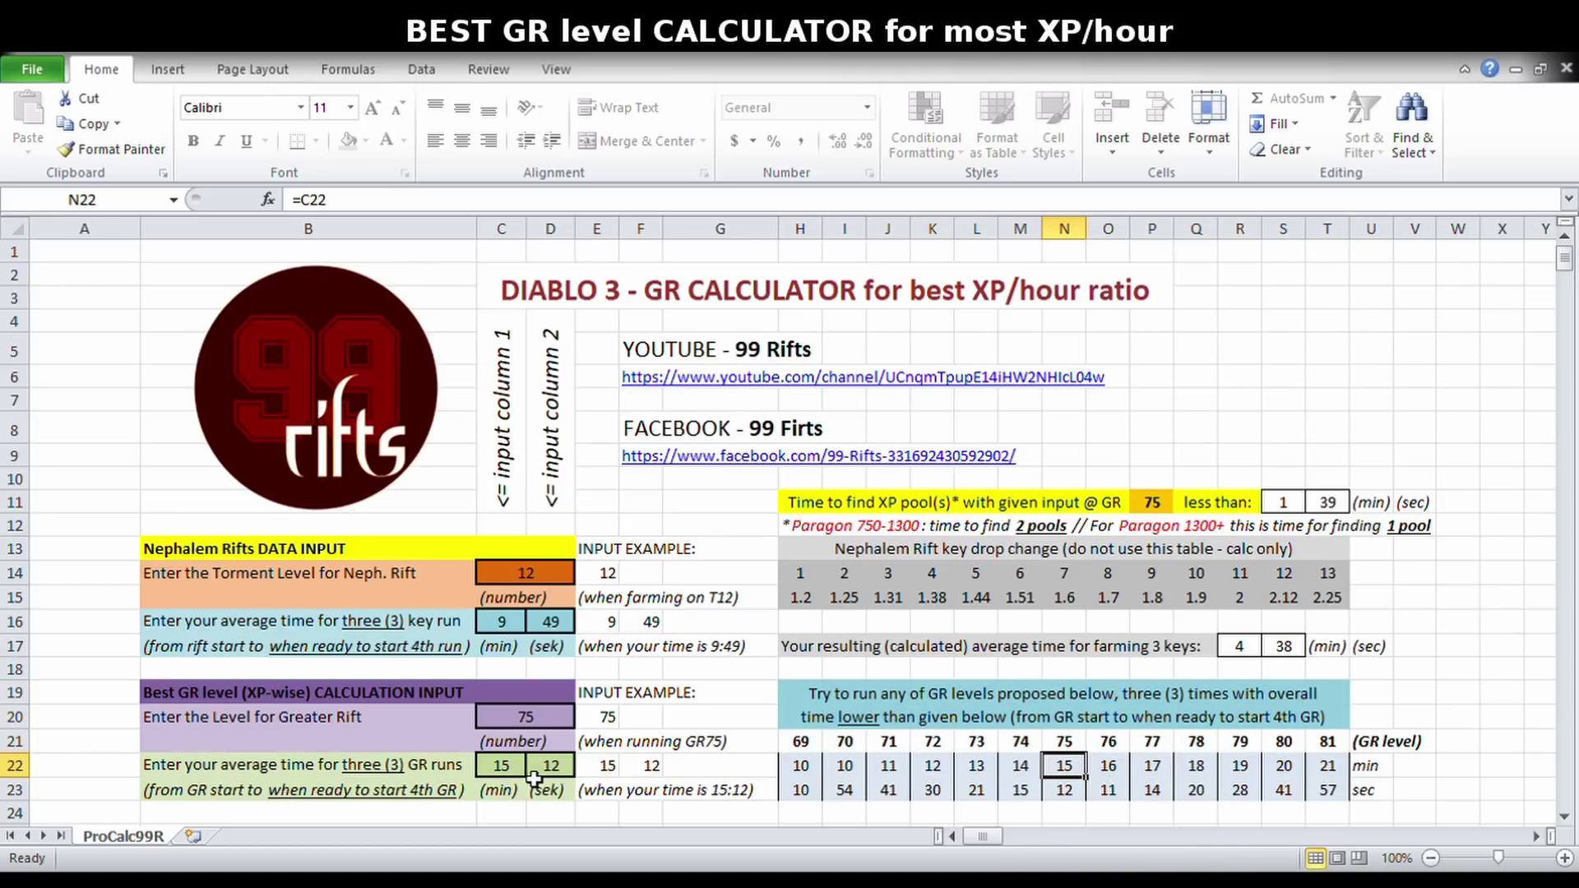
{"action": "left_click", "coordinate": [1025, 773]}
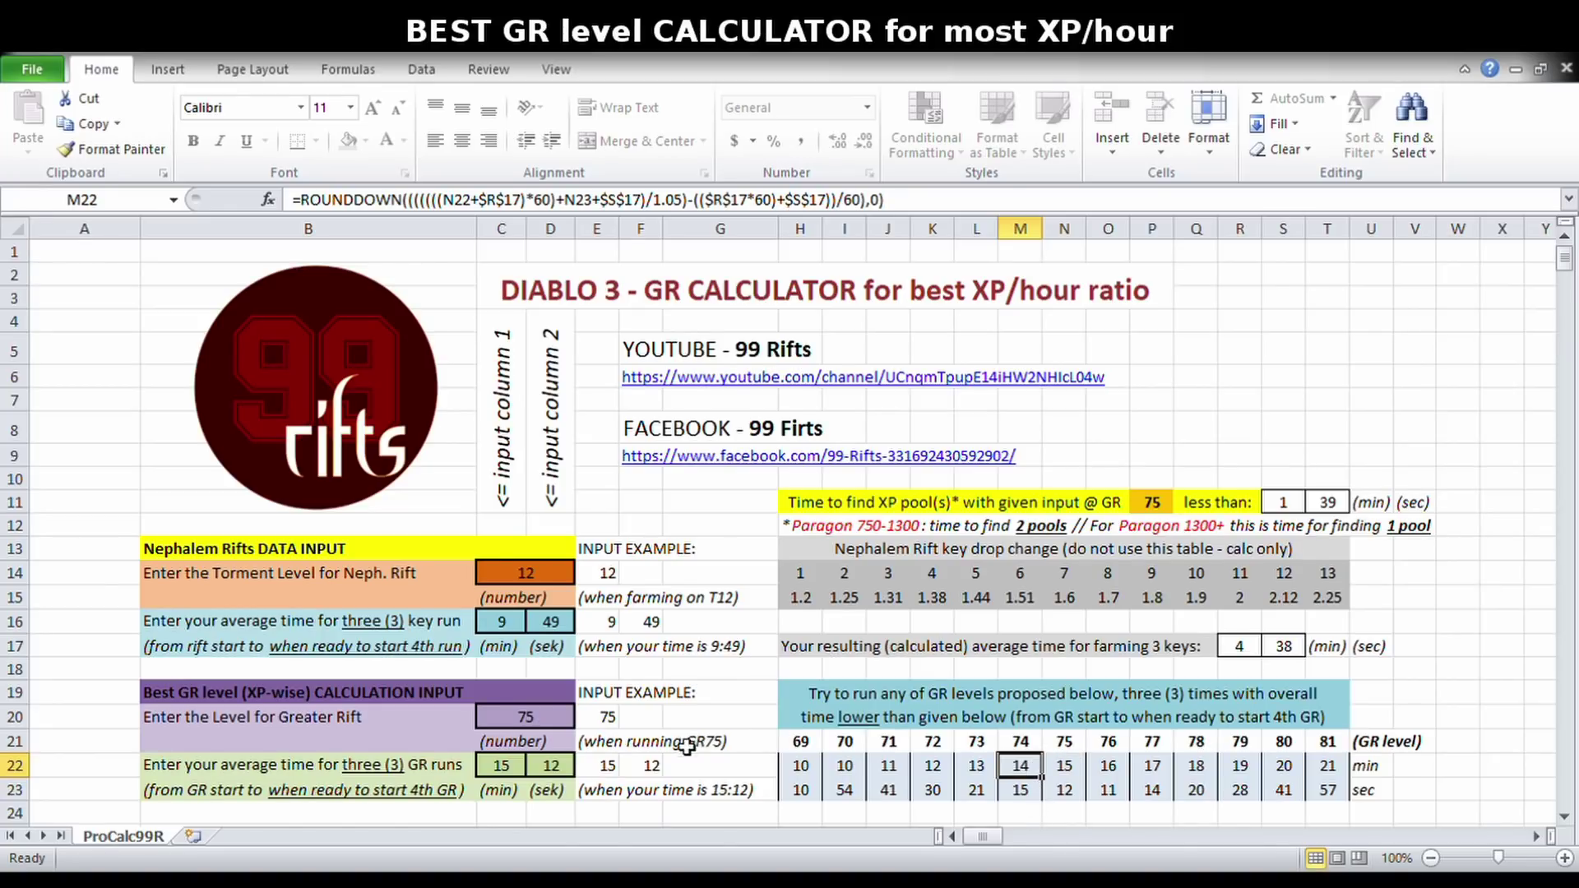
Step: Set the Greater Rift level to 74 with a three-run average of 13 min 50 sec, and select the level 74 column in the proposed times table
{"action": "left_click", "coordinate": [543, 722]}
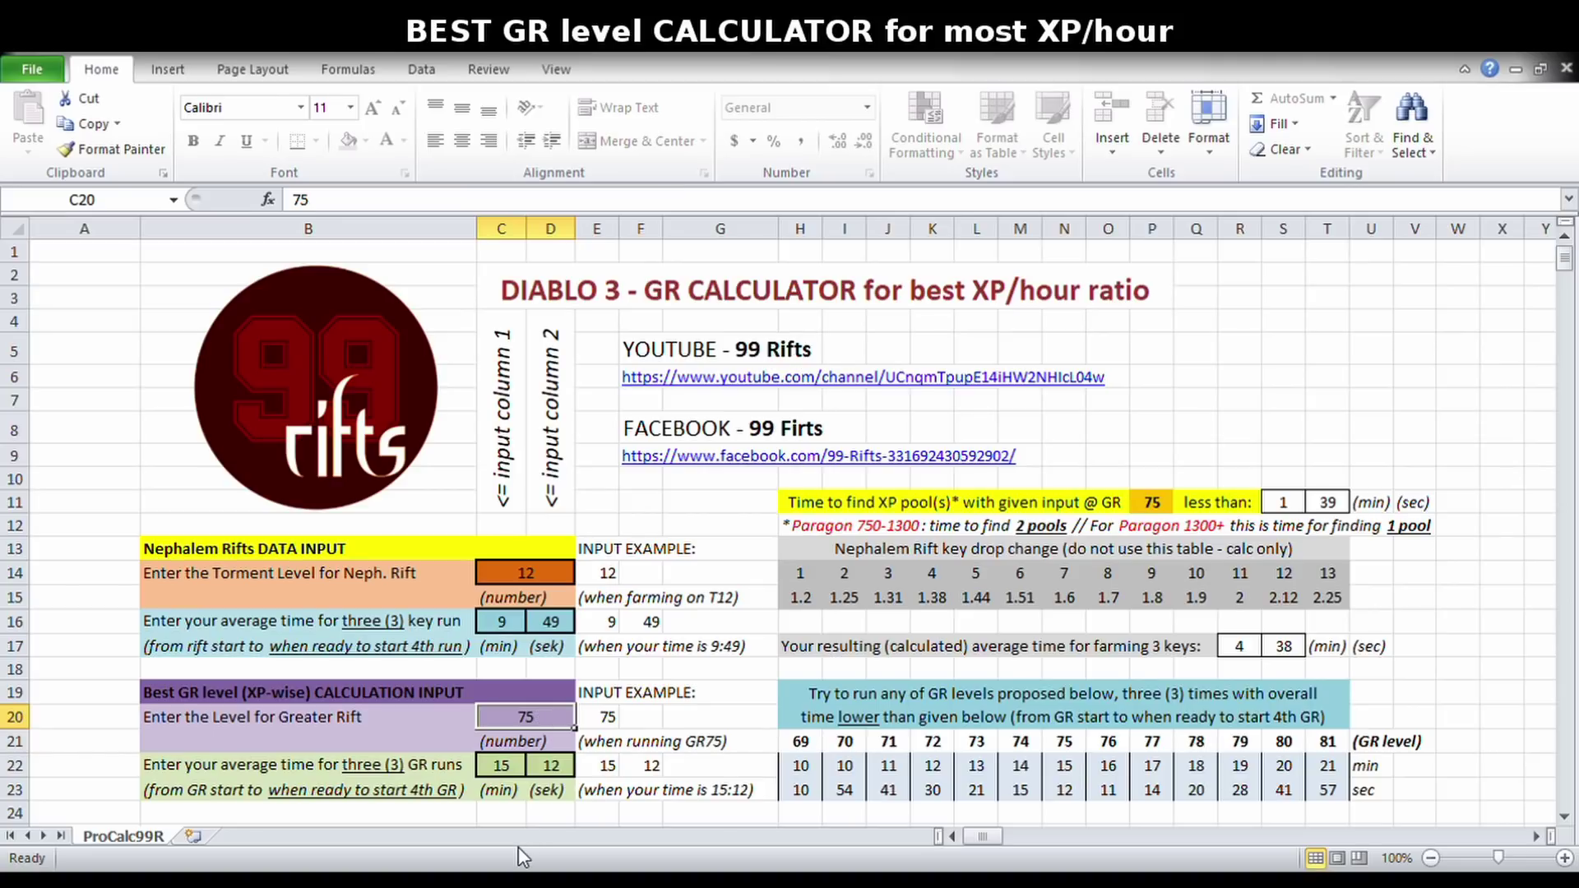
{"action": "type", "text": "74"}
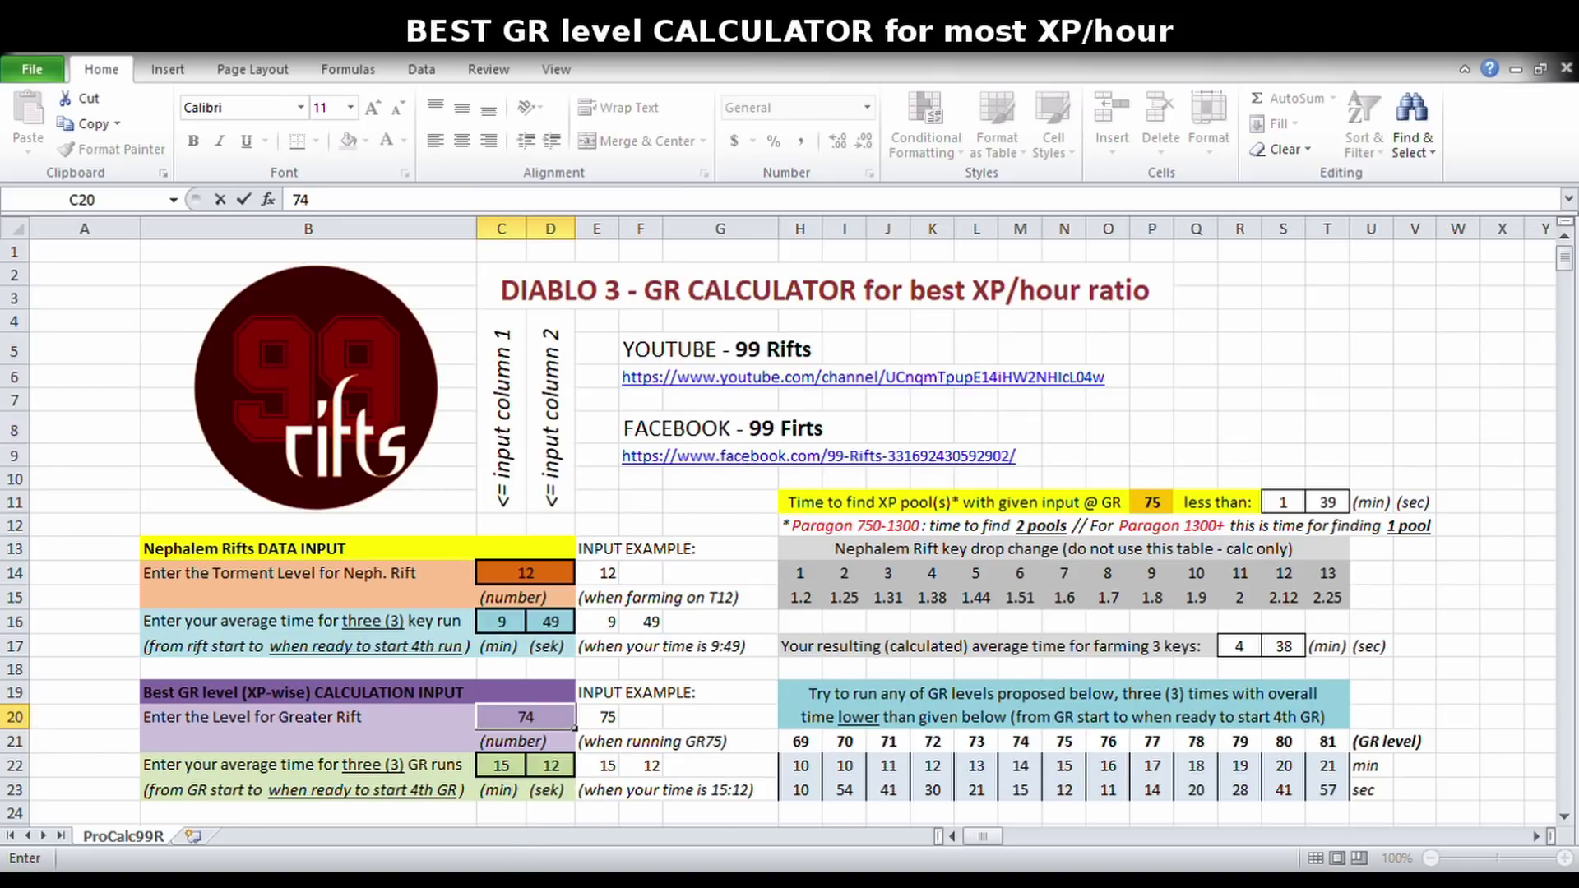
{"action": "left_click", "coordinate": [510, 767]}
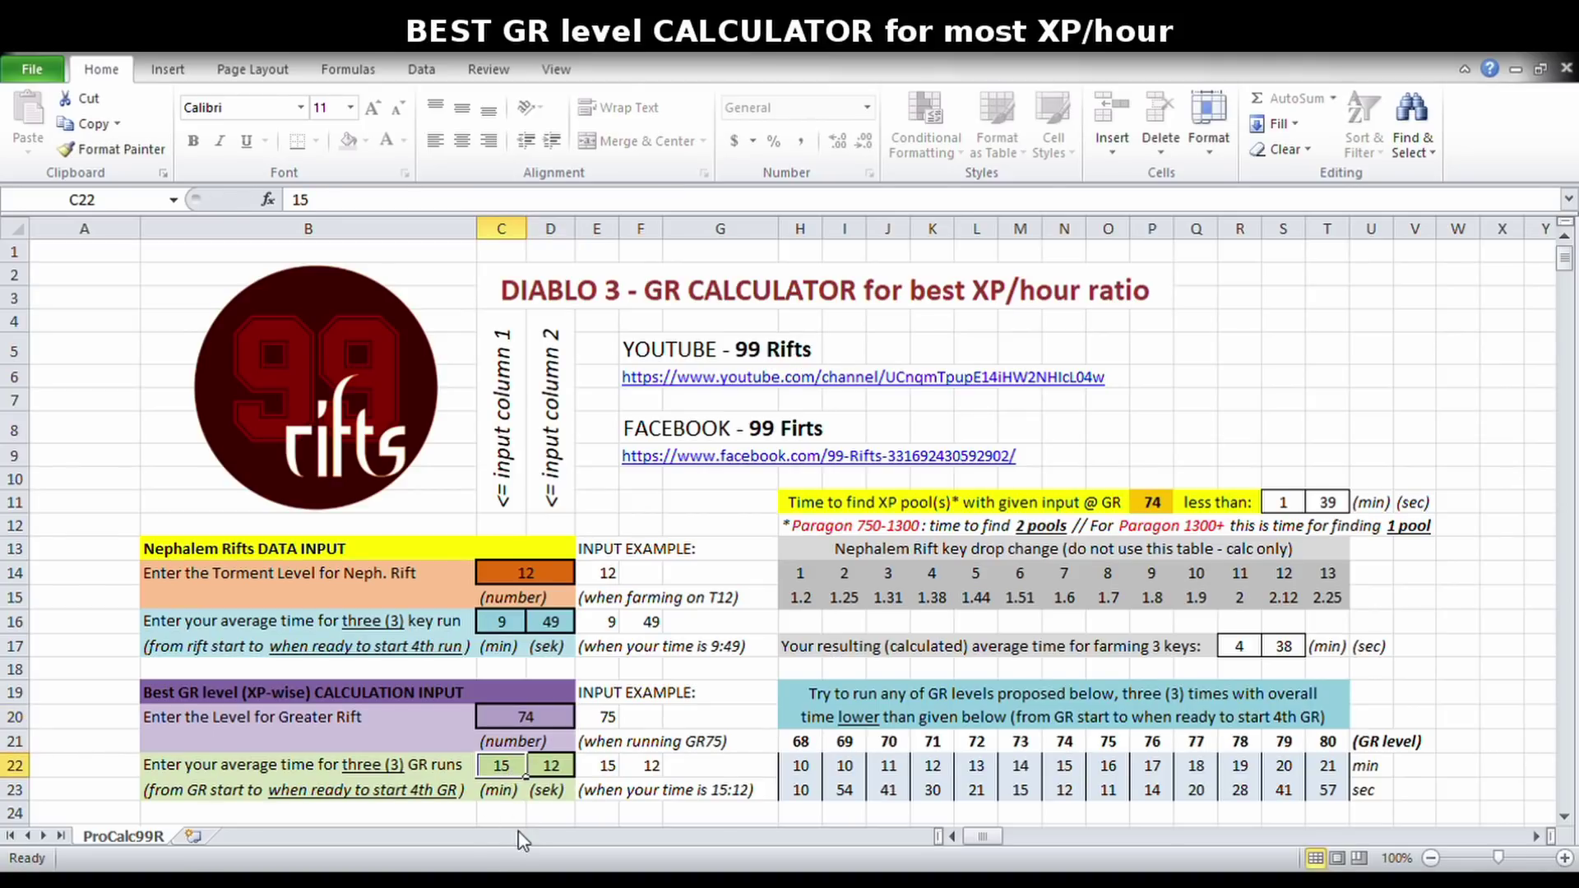
{"action": "type", "text": "13"}
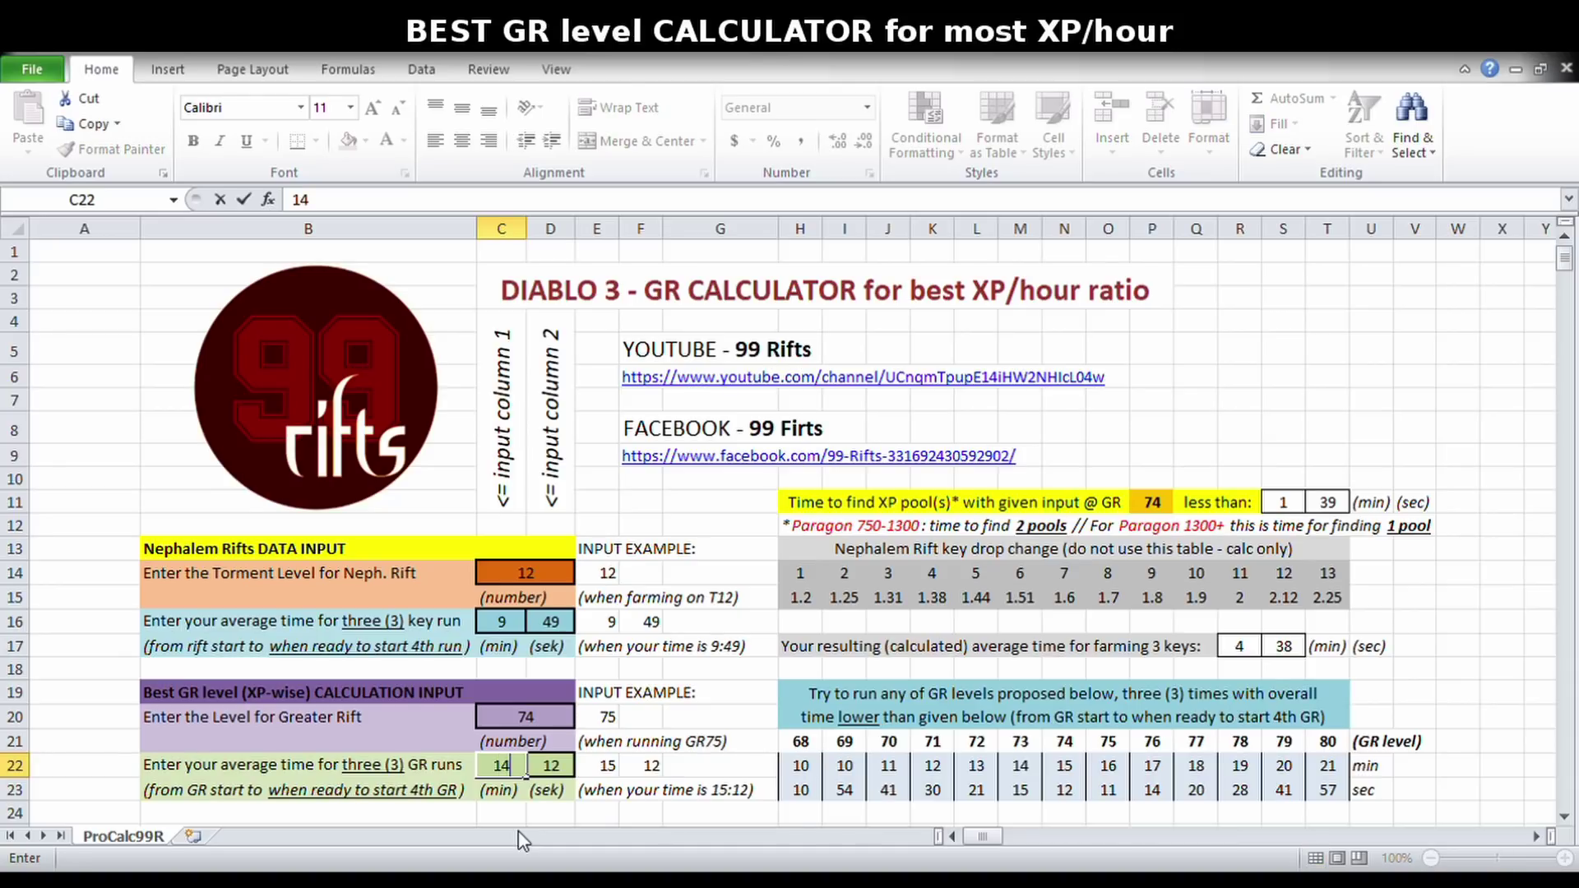
{"action": "left_click", "coordinate": [559, 776]}
{"action": "type", "text": "50"}
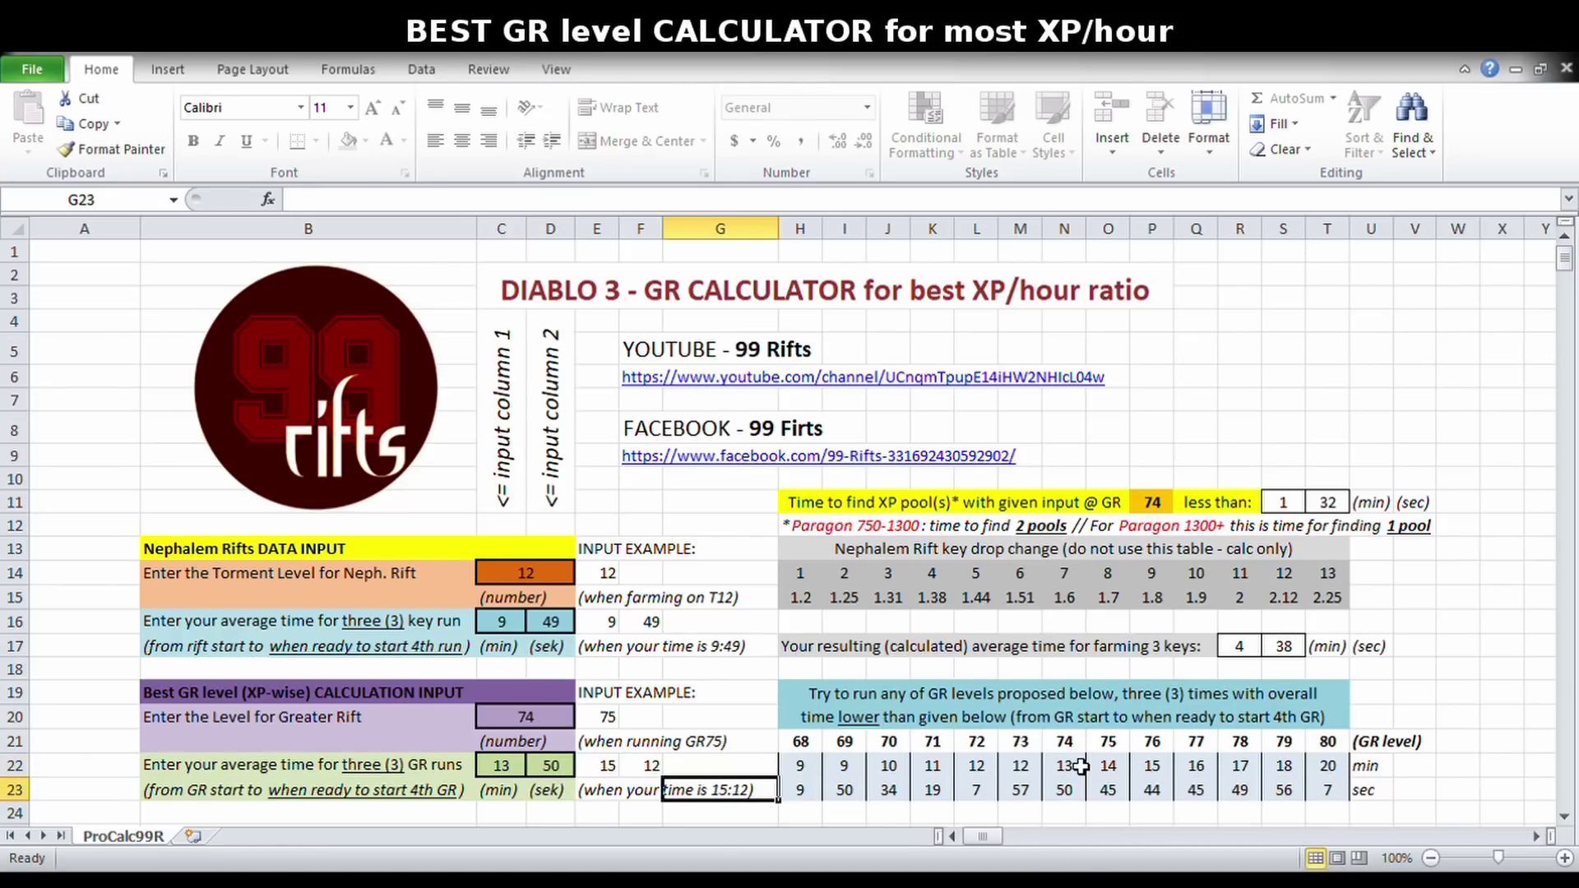
{"action": "left_click_drag", "start_coordinate": [1069, 744], "coordinate": [1079, 802]}
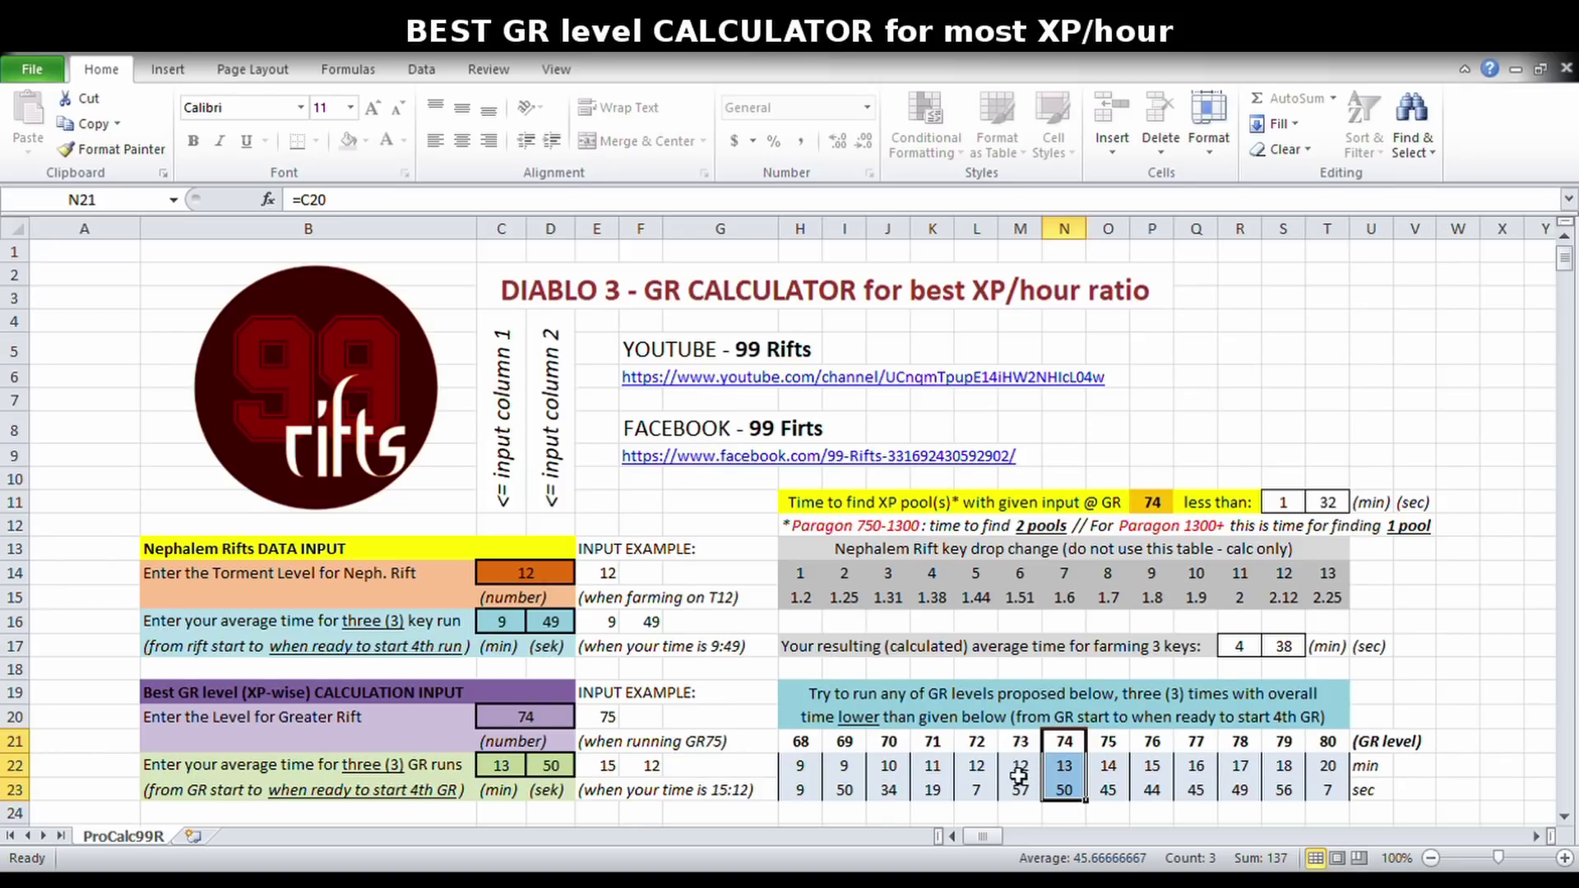
Step: Review the level 71 target time in the proposed times table and the Greater Rift level in the XP pool time row
{"action": "left_click", "coordinate": [938, 773]}
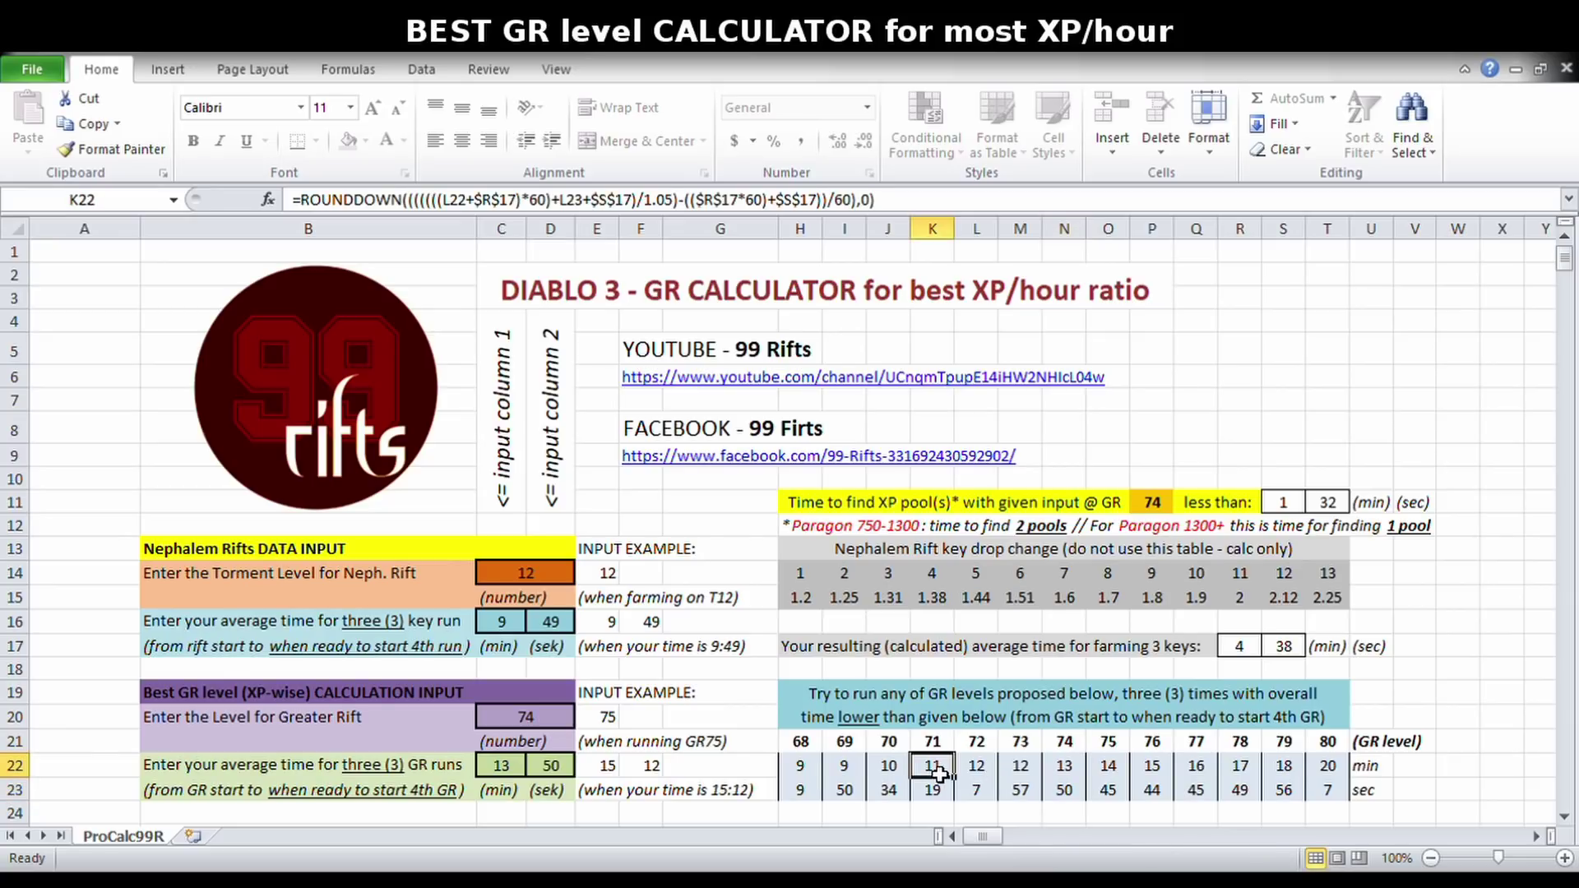
{"action": "left_click", "coordinate": [936, 794]}
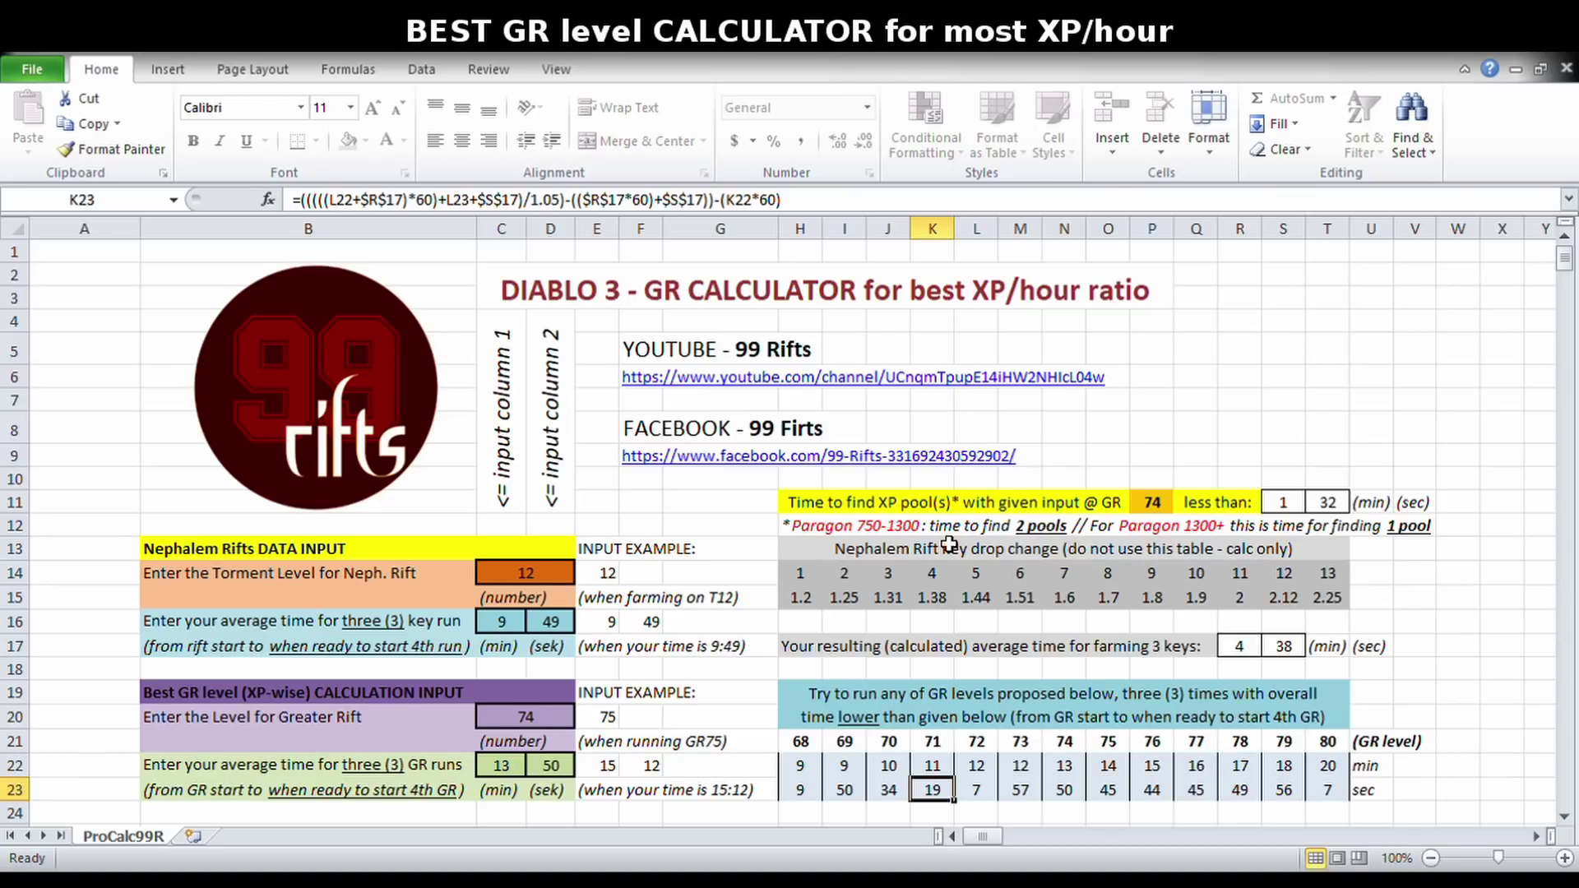
{"action": "left_click", "coordinate": [808, 506]}
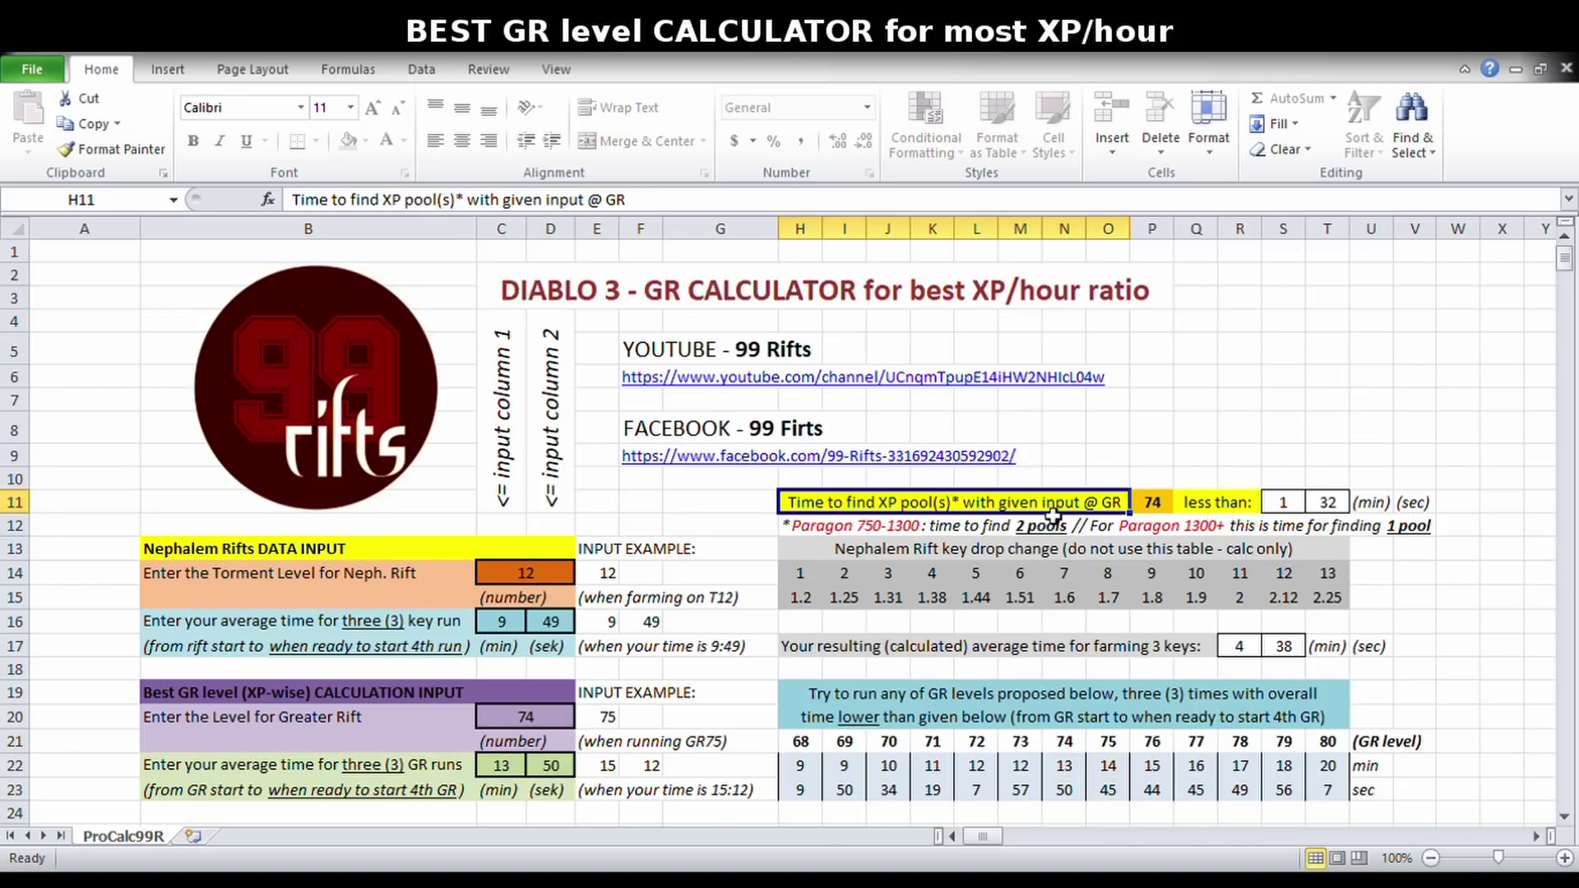
{"action": "left_click", "coordinate": [1155, 505]}
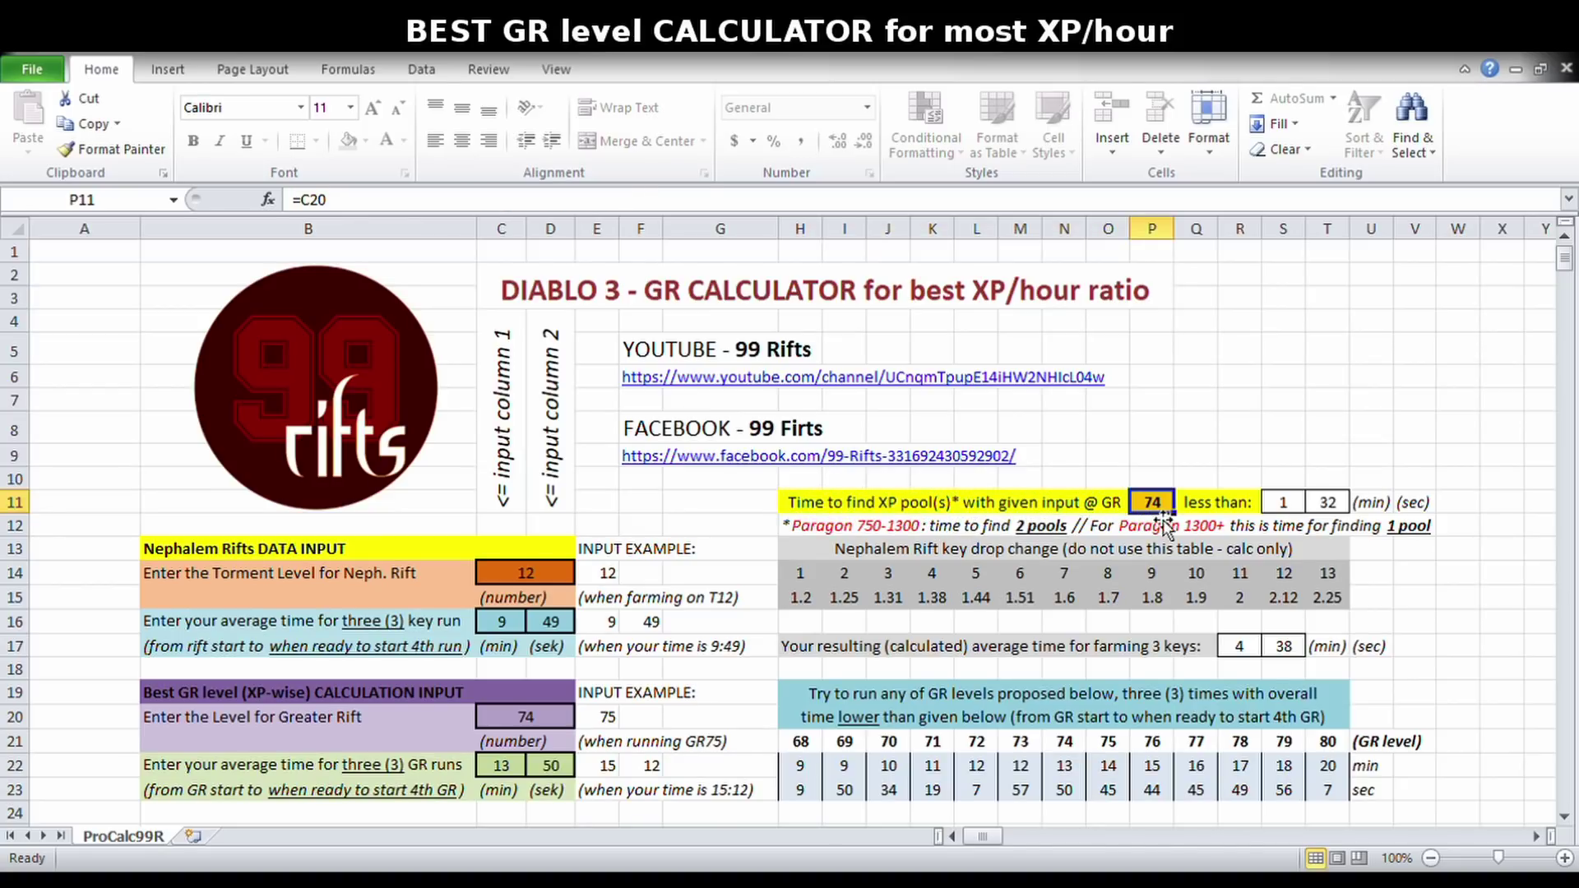
Step: Set the Greater Rift level to 76 and the minutes of the average three-run GR time to 12
{"action": "left_click", "coordinate": [547, 721]}
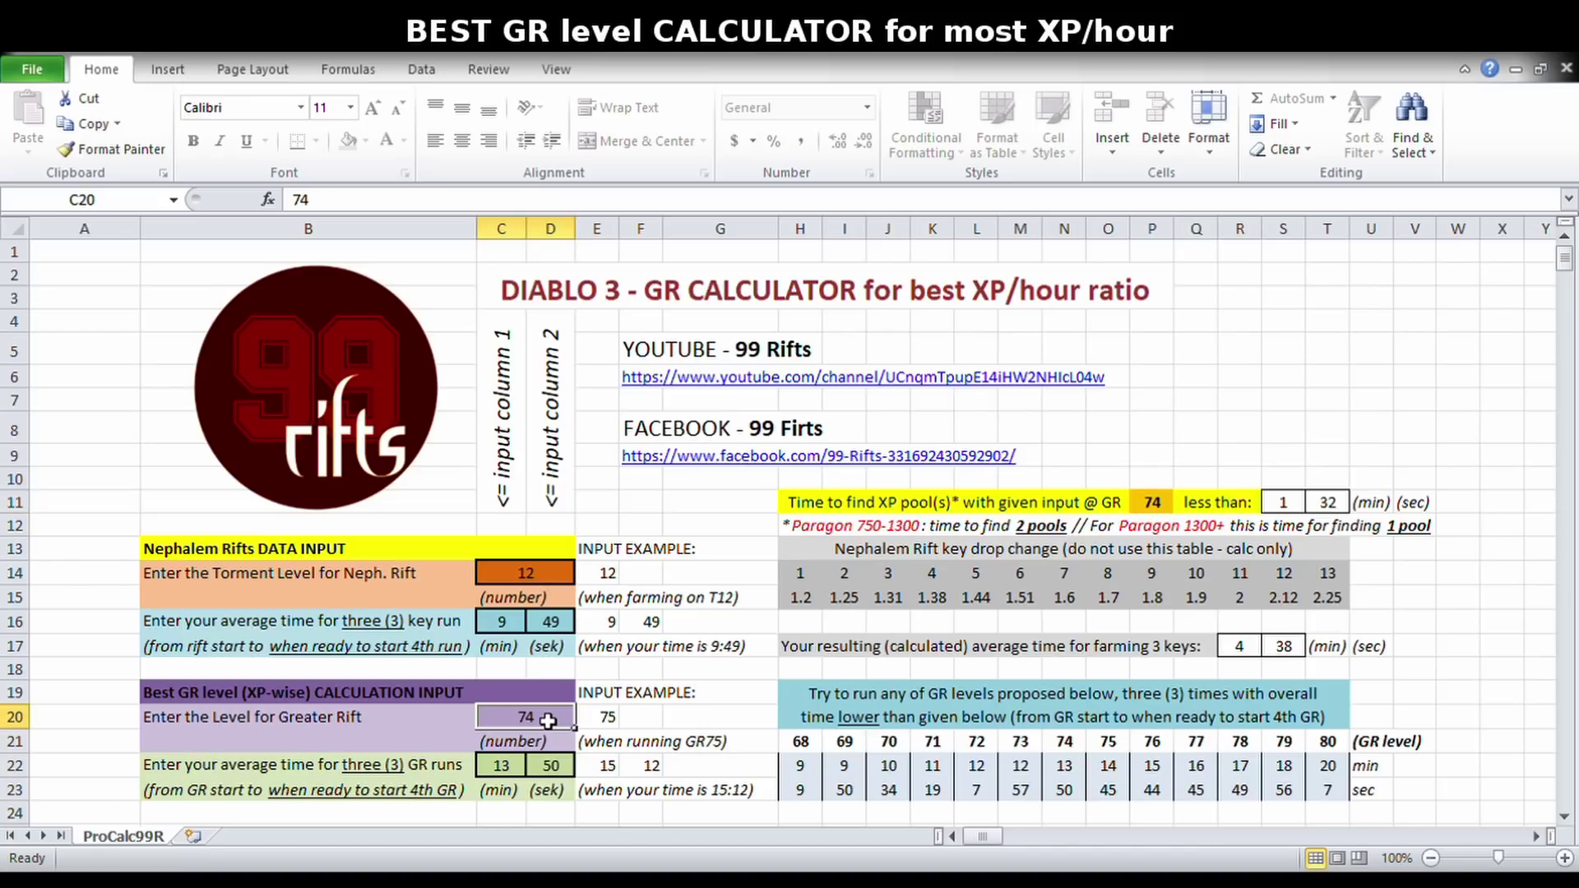
{"action": "type", "text": "76"}
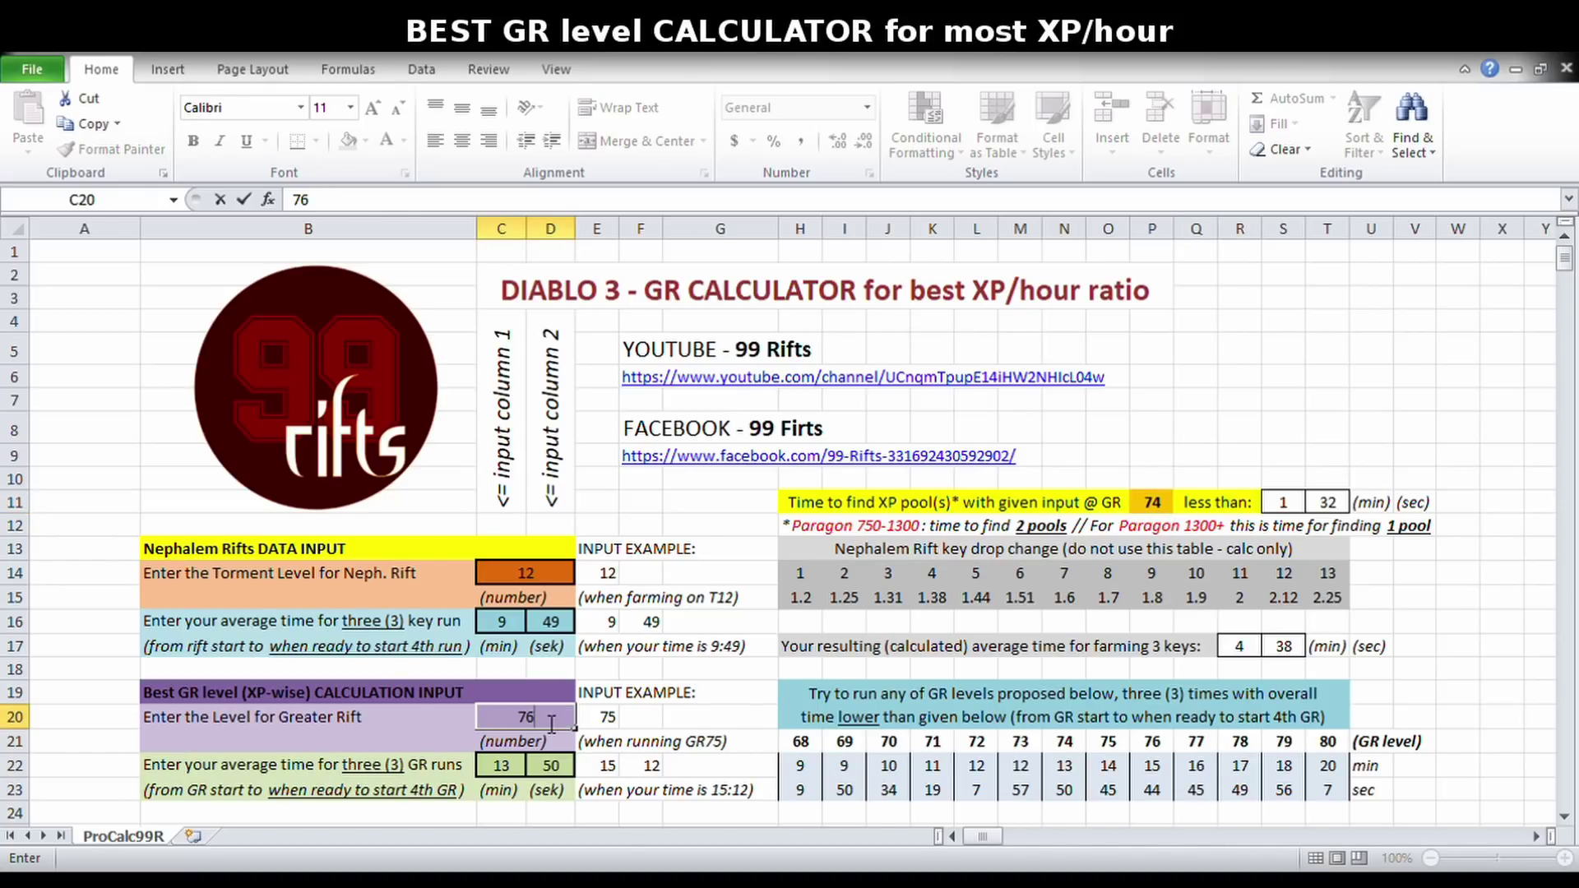
{"action": "left_click", "coordinate": [769, 504]}
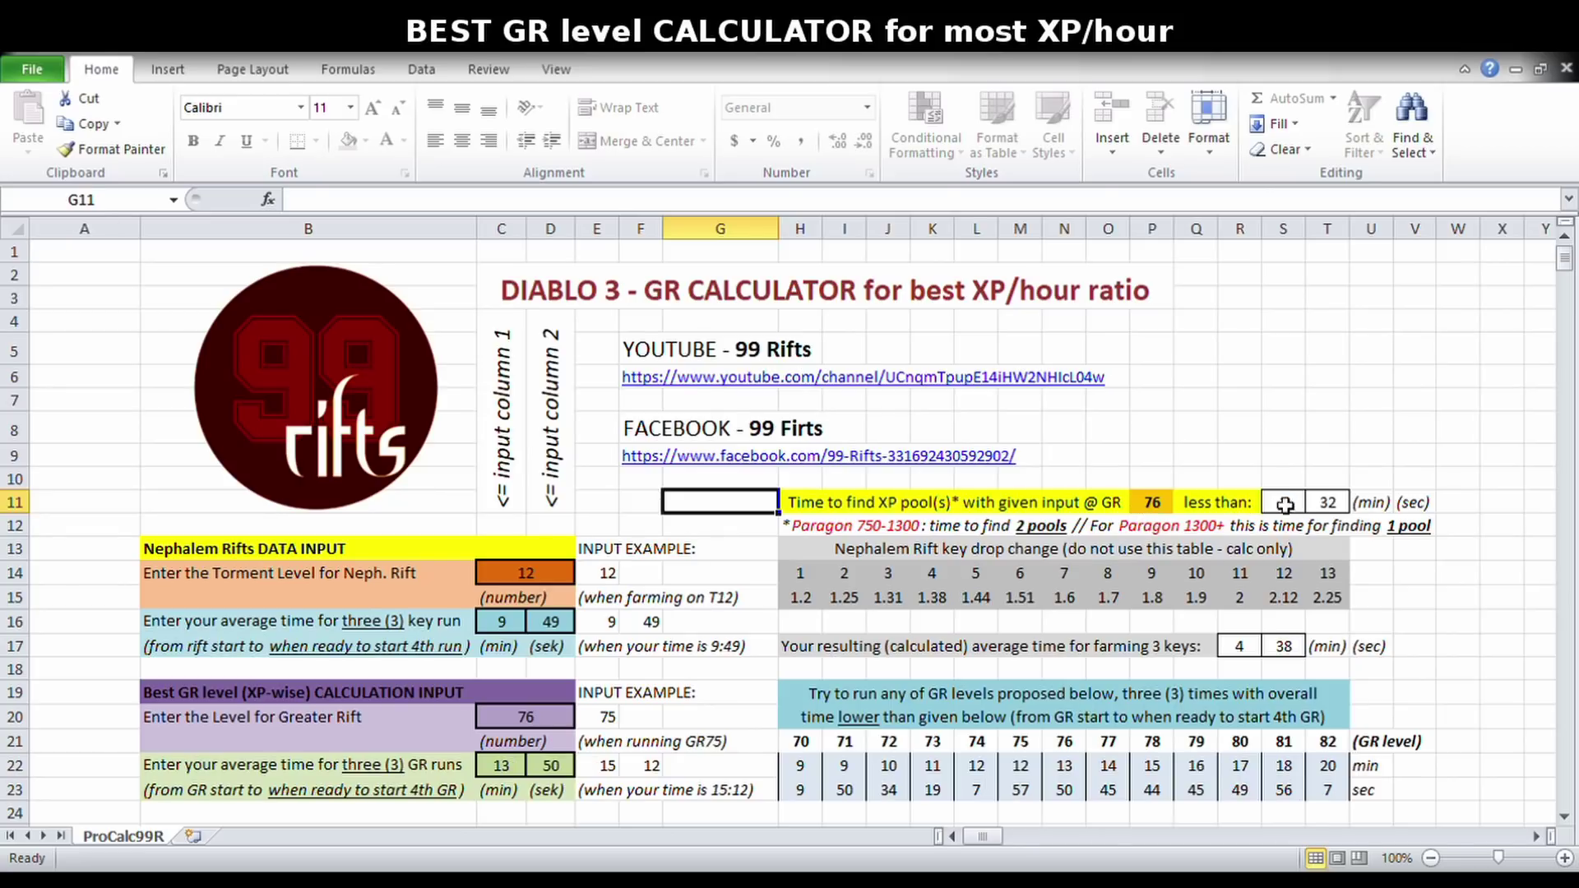
{"action": "left_click", "coordinate": [522, 774]}
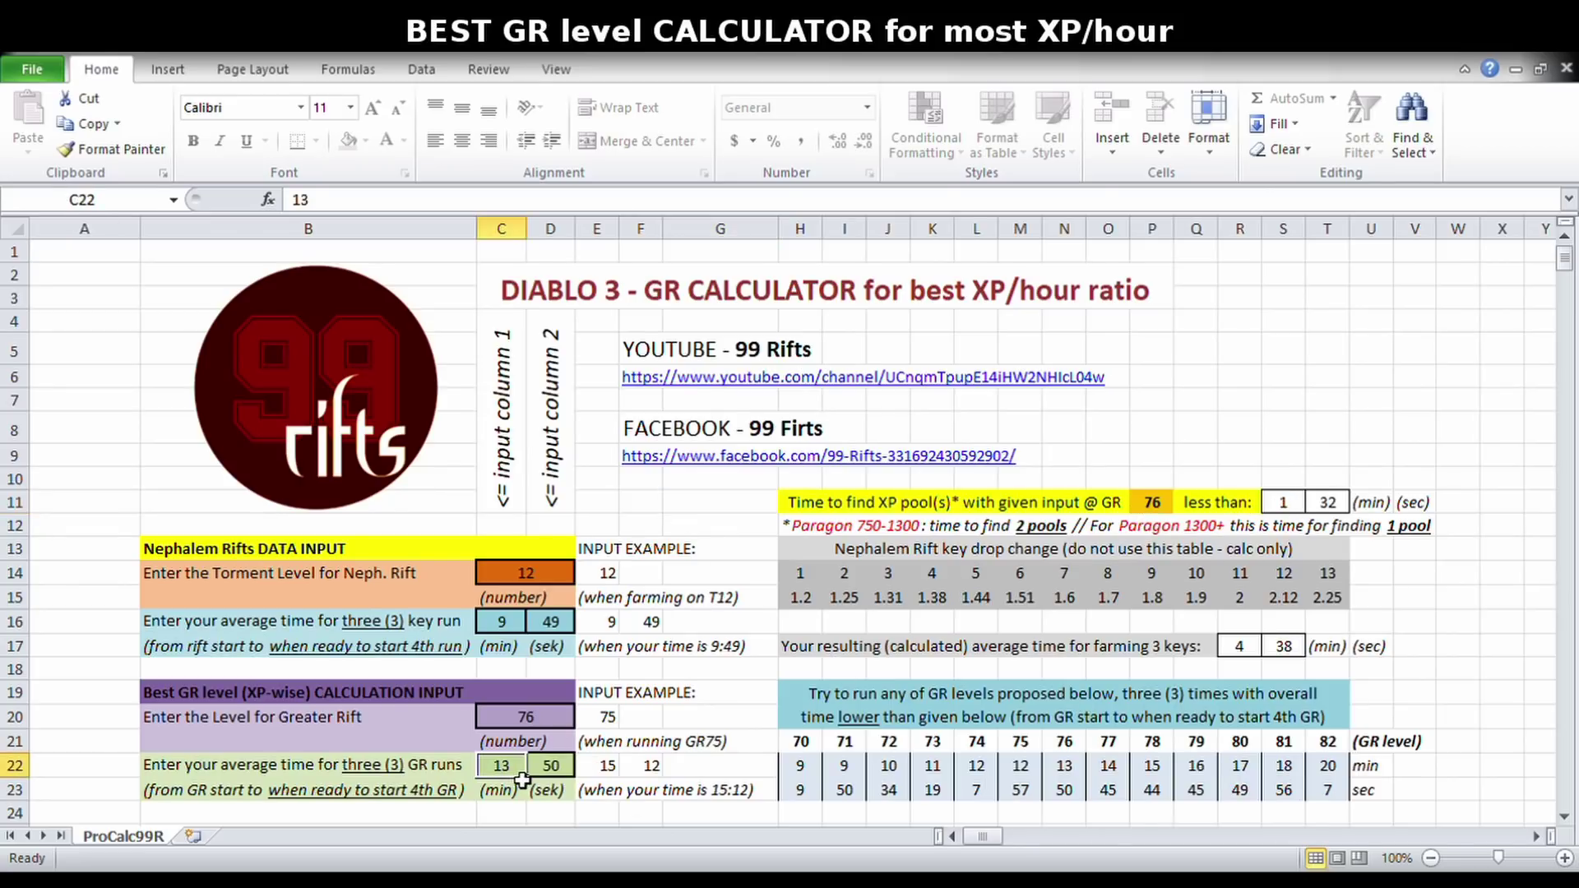
{"action": "type", "text": "12"}
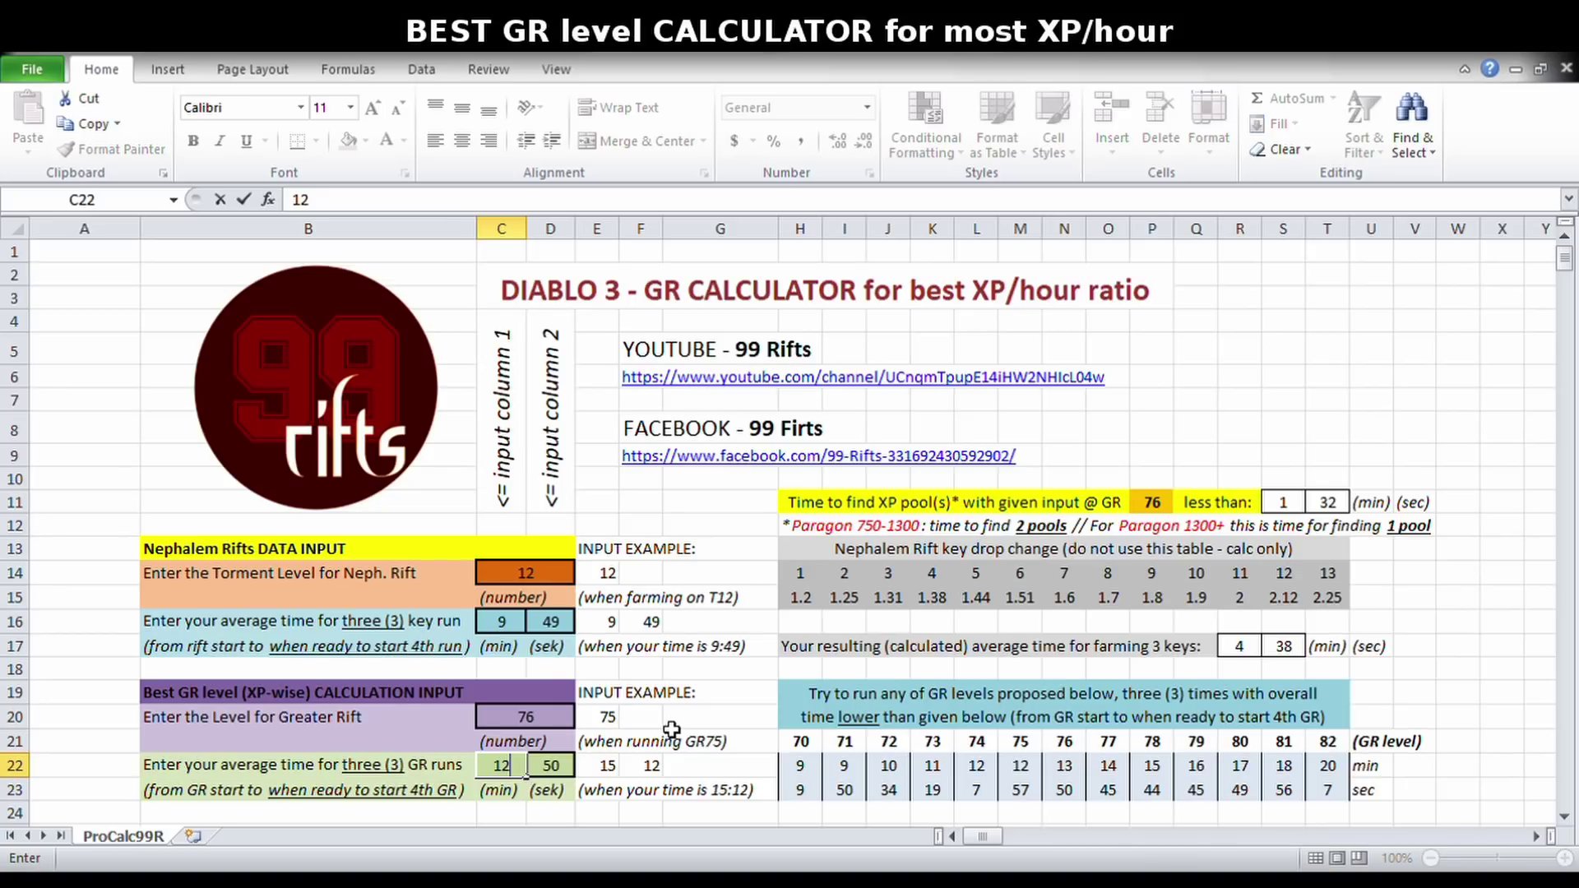
{"action": "left_click", "coordinate": [731, 693]}
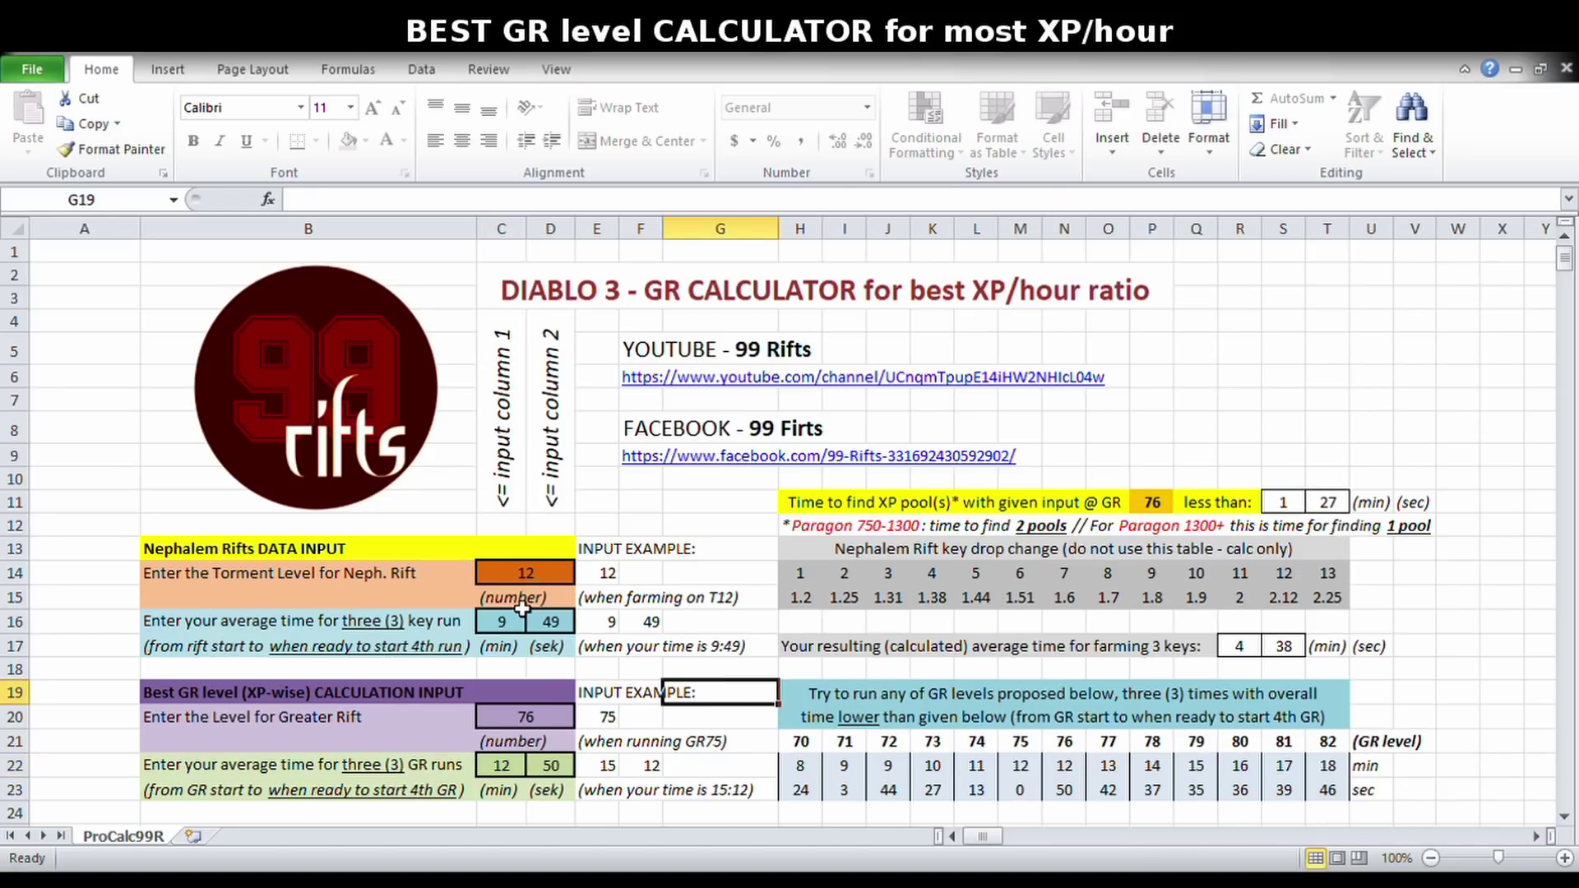
Step: Change the Nephalem Rift Torment Level to 11
{"action": "left_click", "coordinate": [530, 580]}
{"action": "type", "text": "11"}
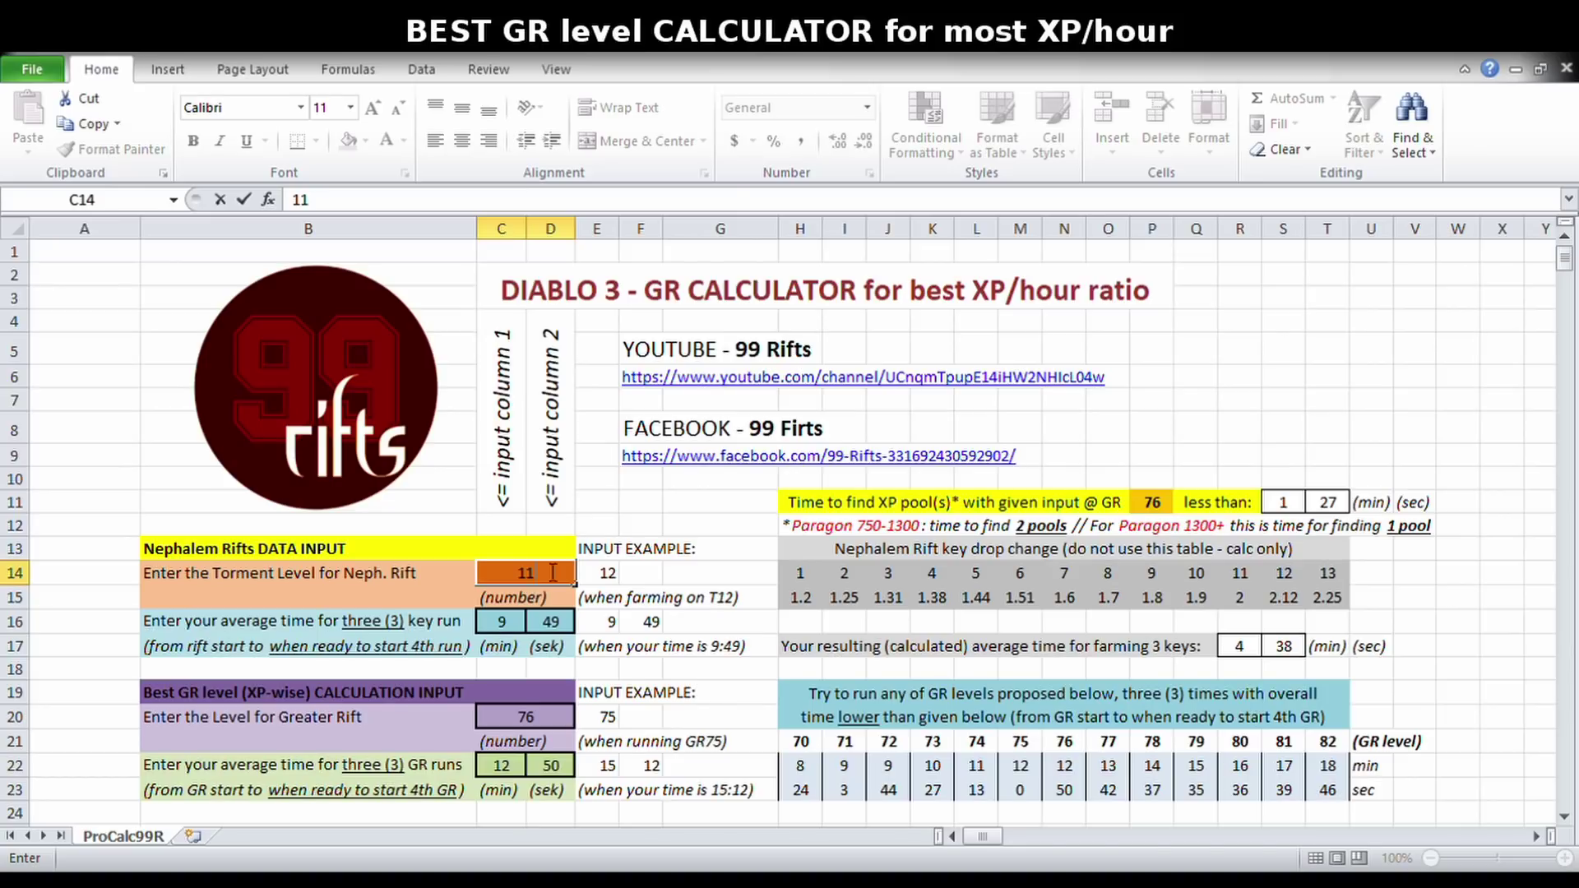
{"action": "left_click", "coordinate": [633, 528]}
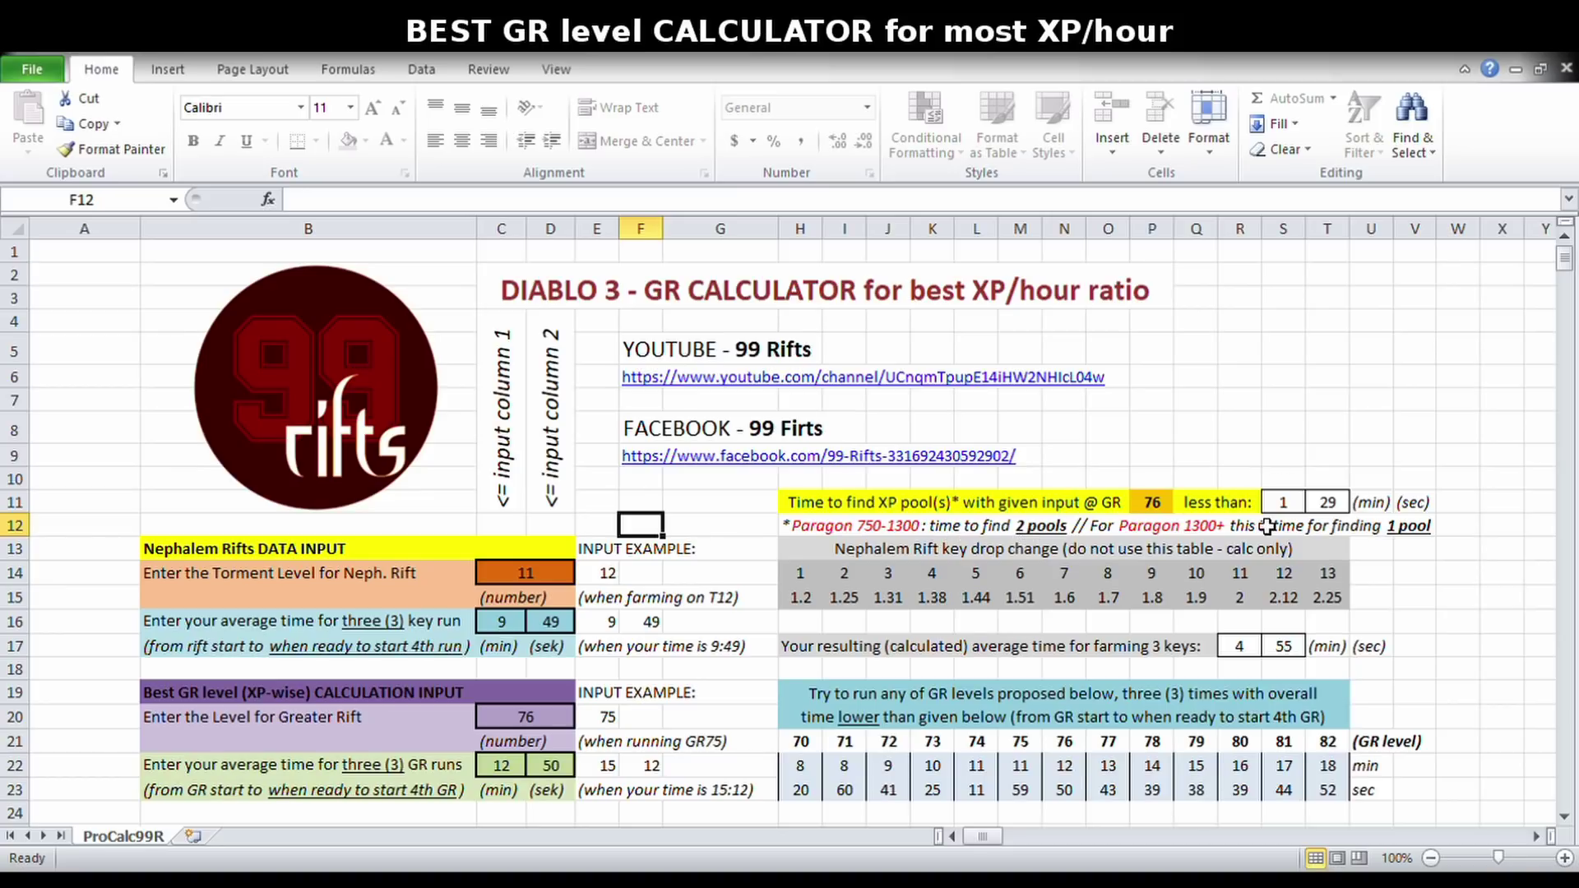
Step: Examine the XP pool time limit in minutes and seconds together with the Paragon 750-1300 and 1300+ note
{"action": "left_click_drag", "start_coordinate": [1283, 503], "coordinate": [1328, 511]}
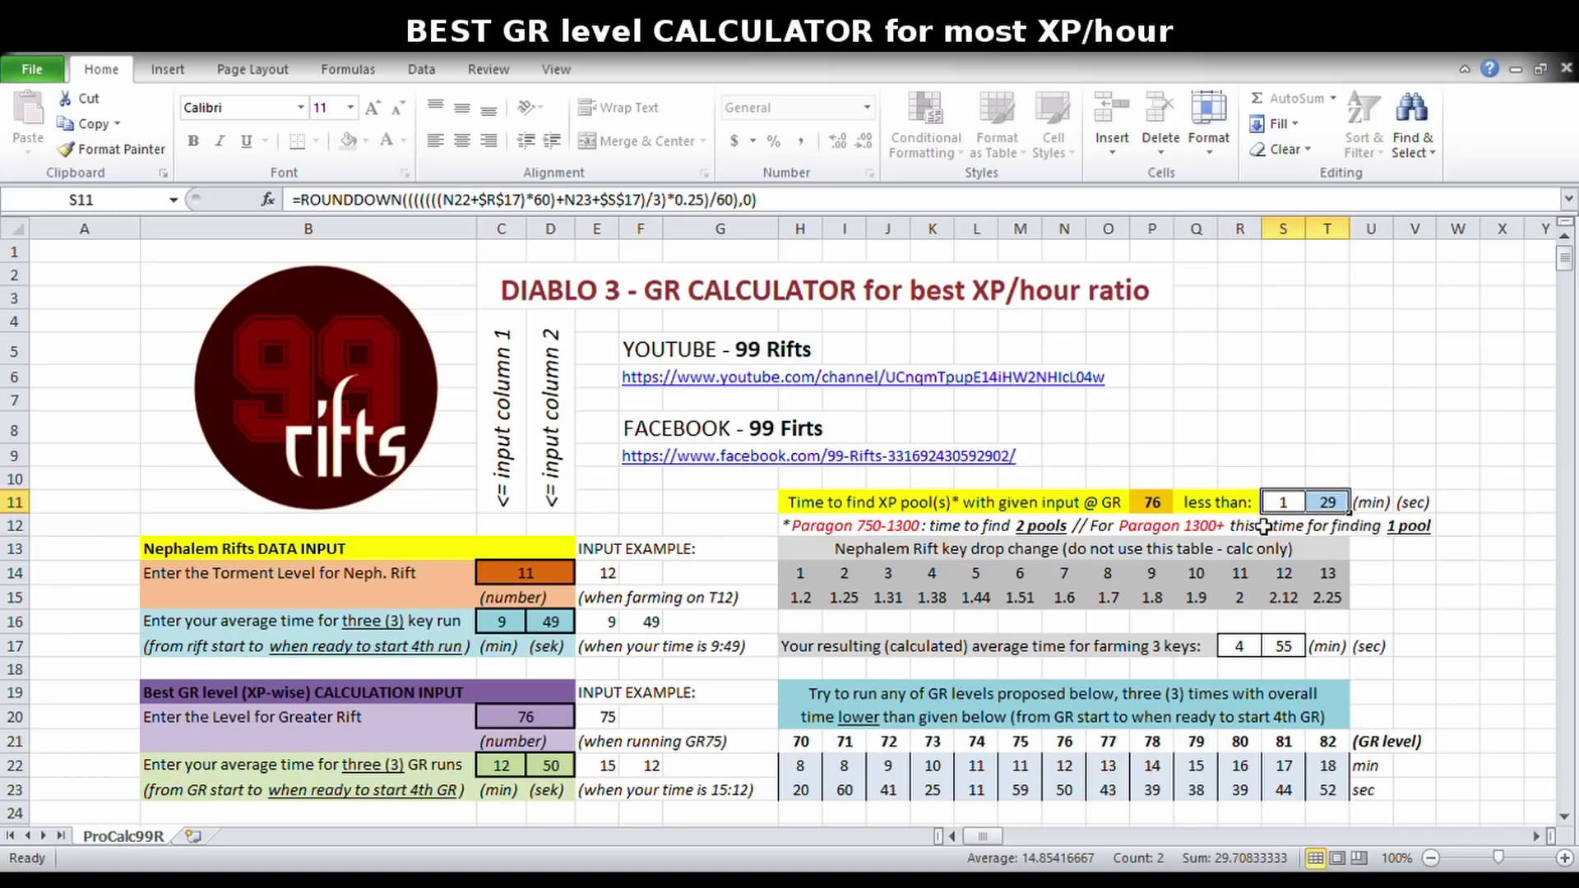
{"action": "left_click", "coordinate": [1161, 530]}
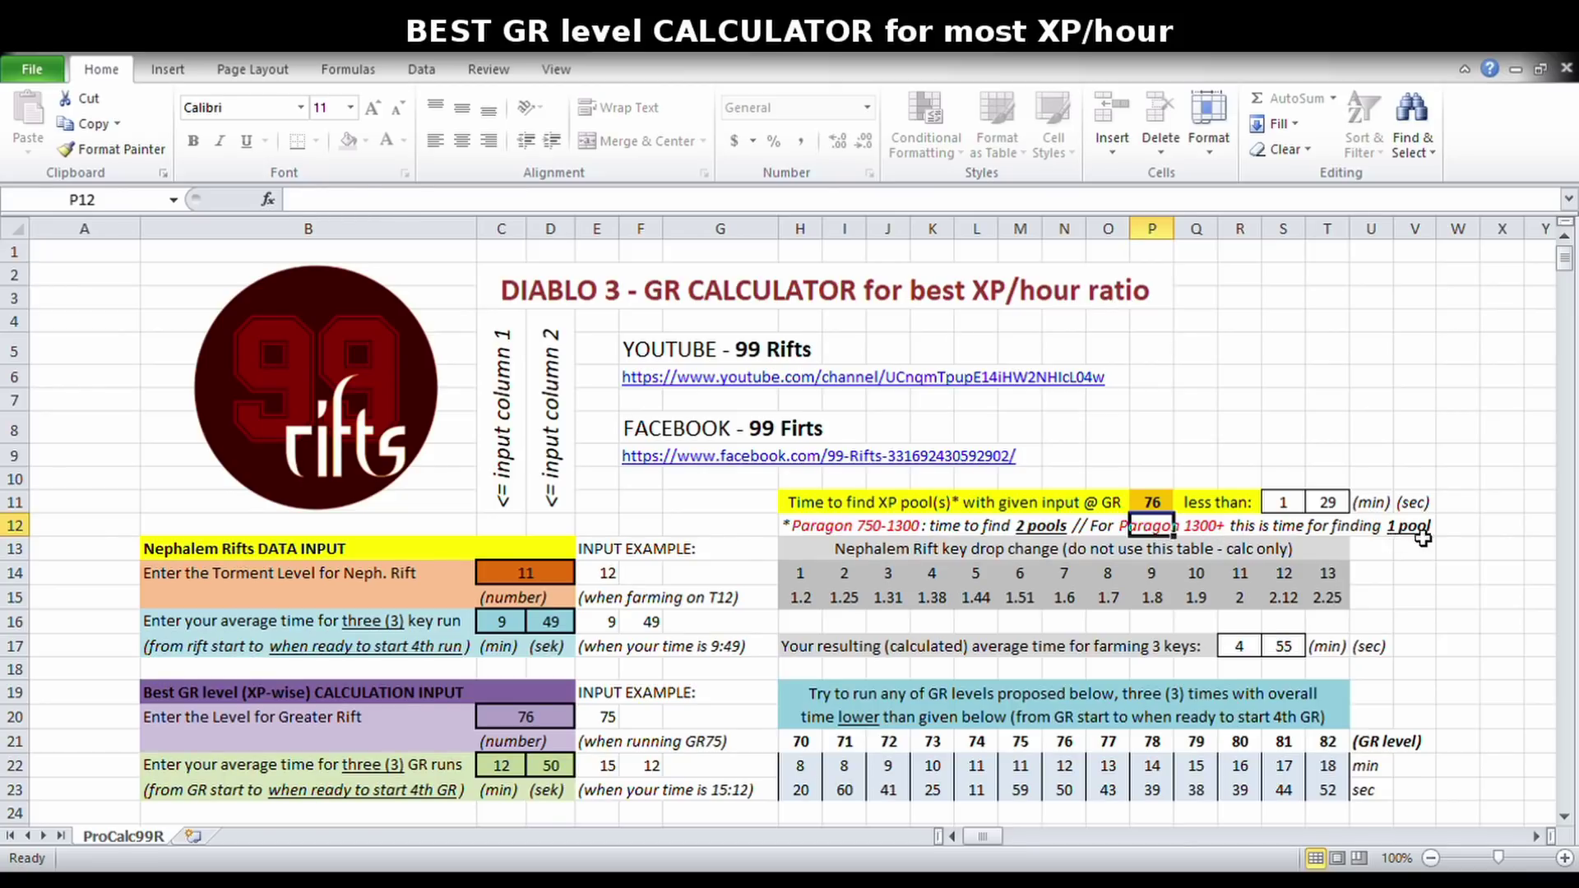
{"action": "left_click", "coordinate": [1290, 505]}
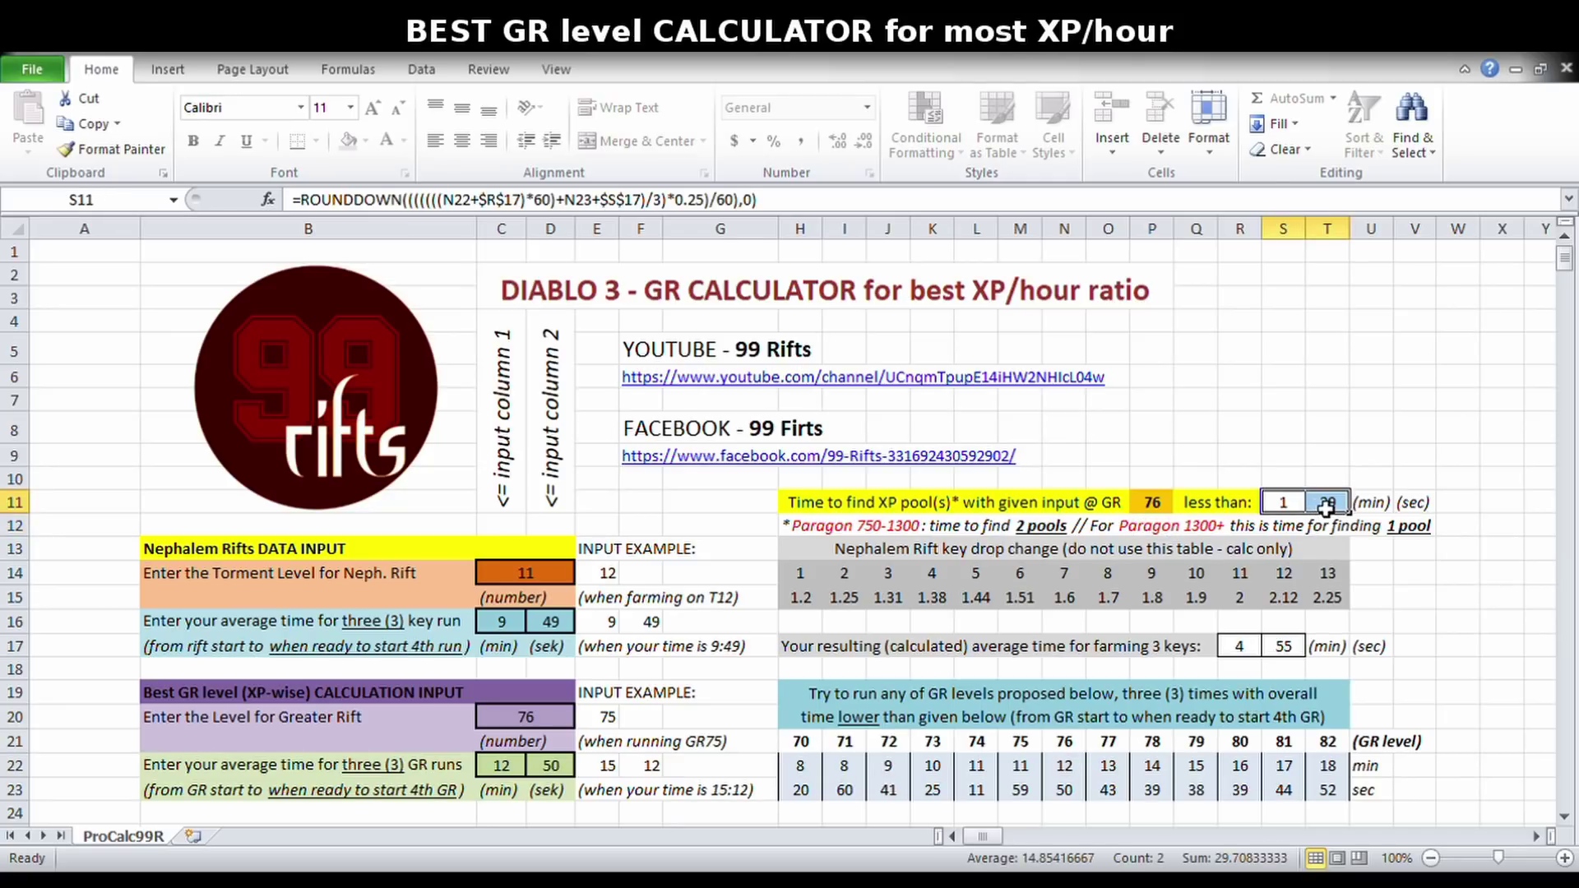
{"action": "left_click", "coordinate": [1294, 458]}
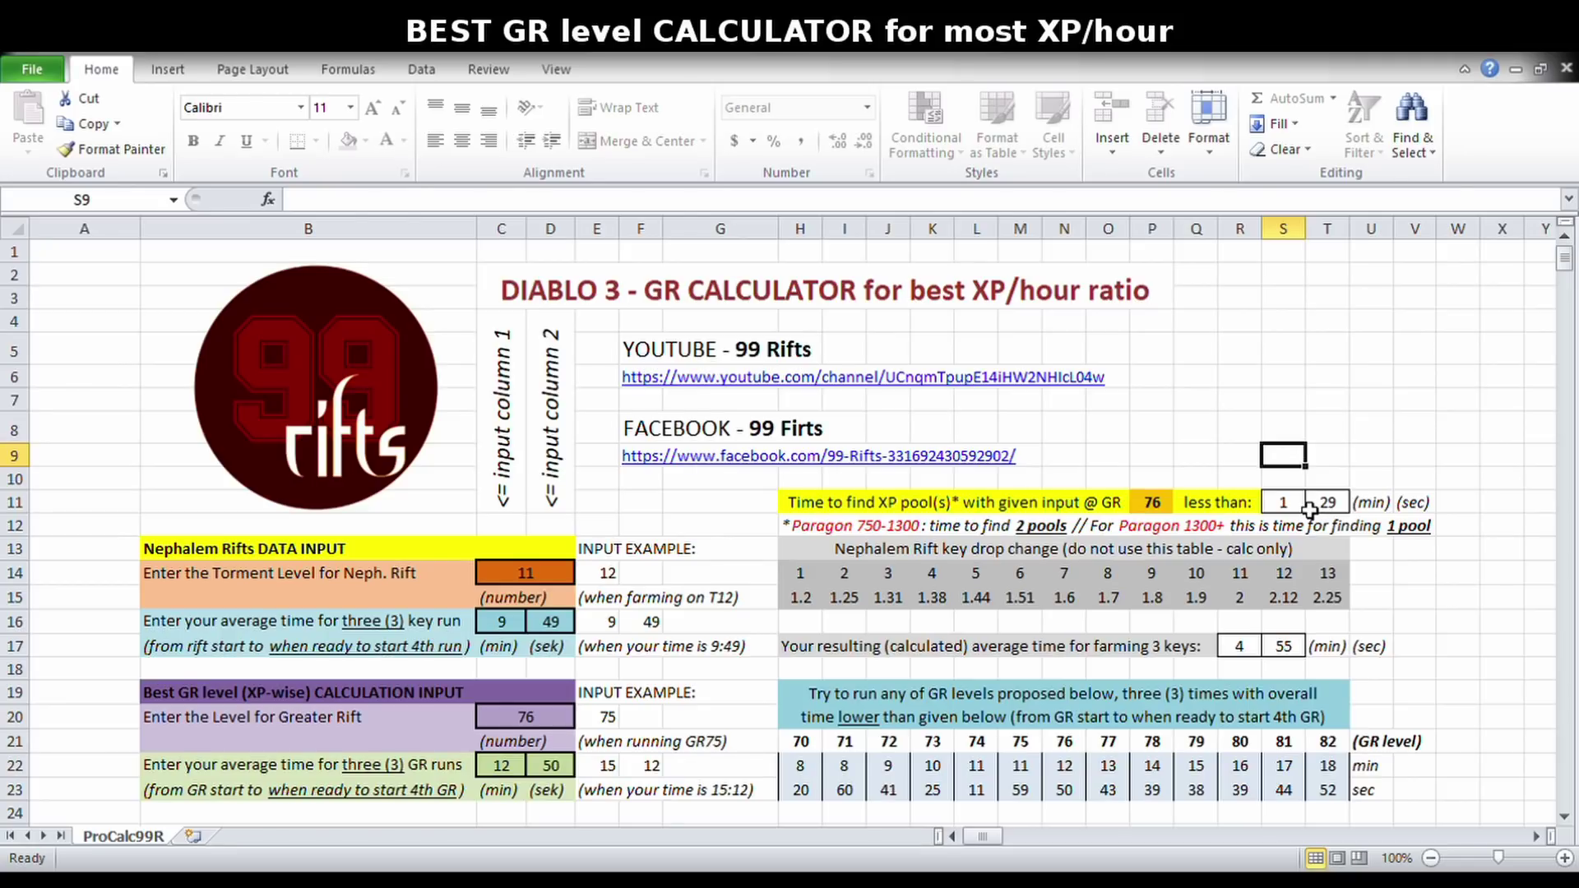
{"action": "left_click_drag", "start_coordinate": [1288, 504], "coordinate": [1332, 508]}
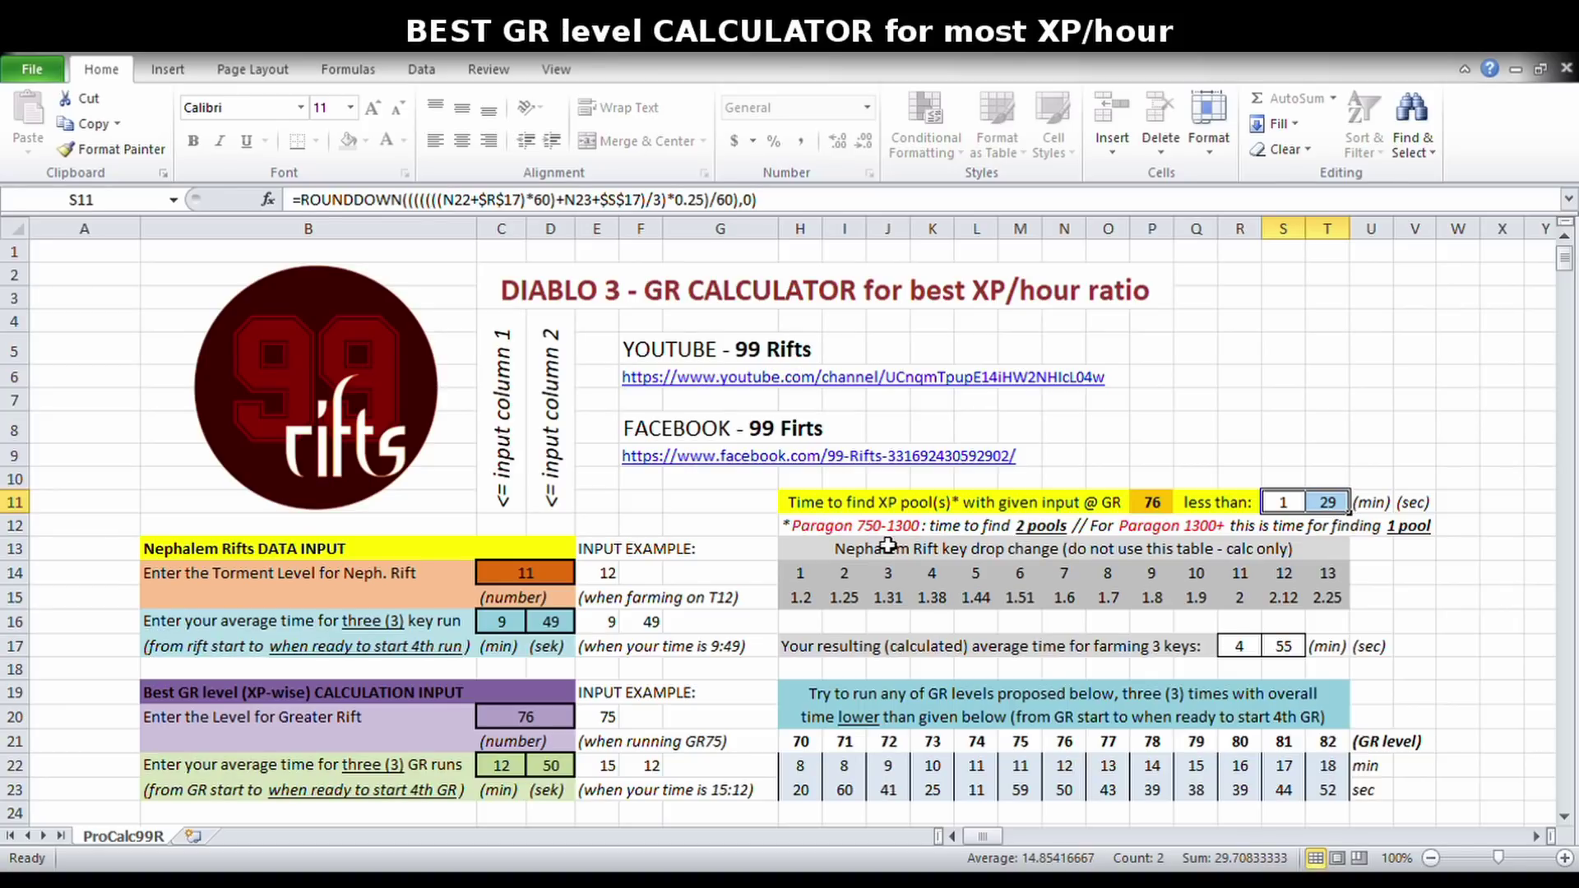
{"action": "left_click", "coordinate": [1194, 426]}
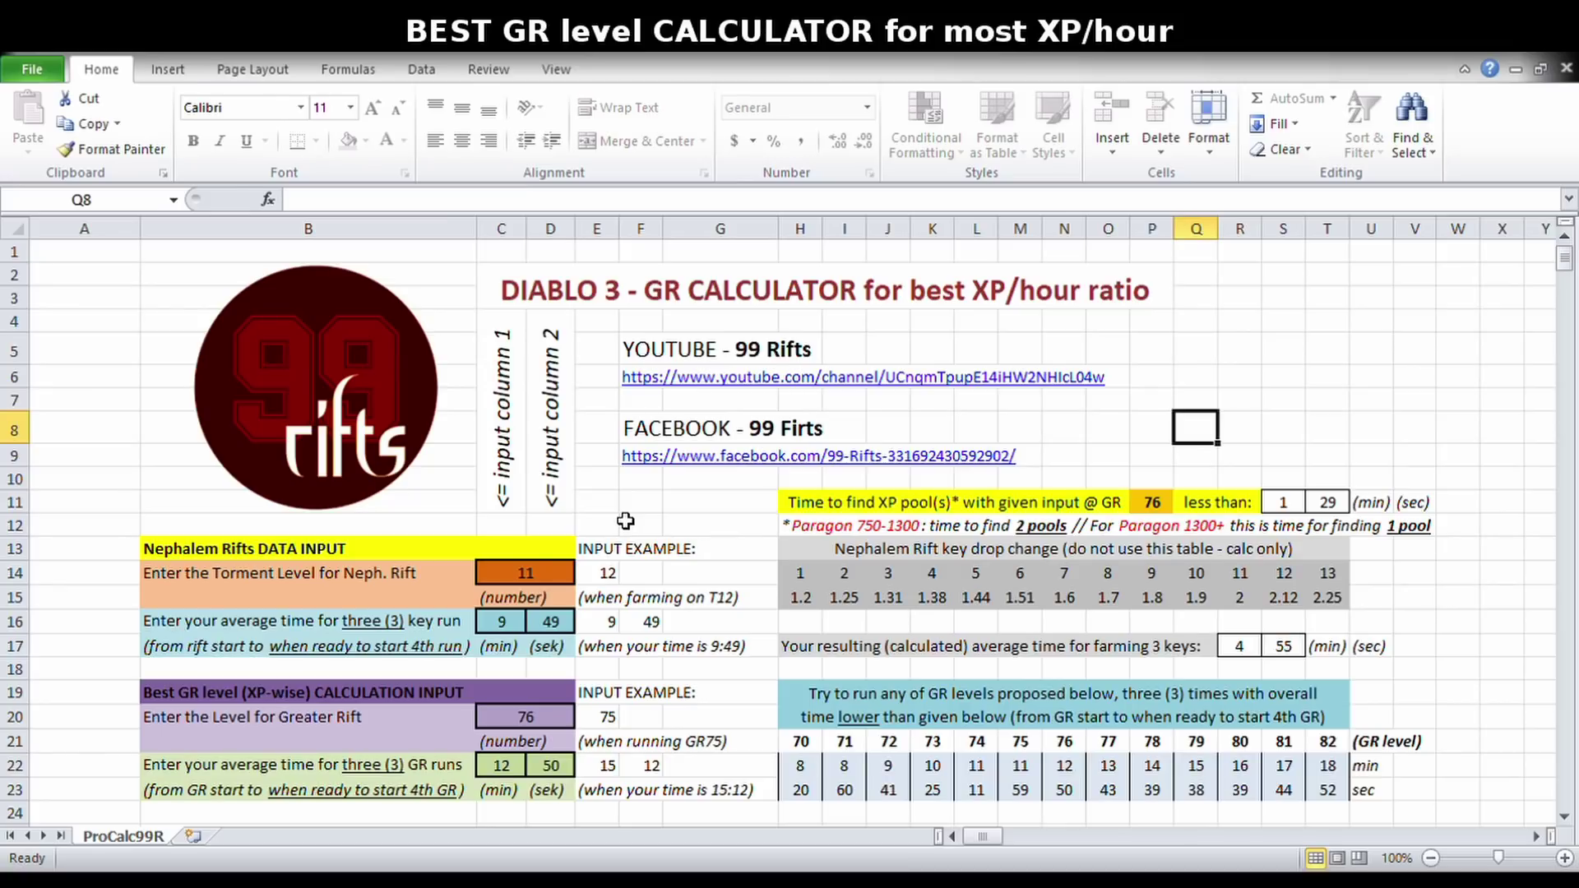
Step: Set the Nephalem Rift Torment Level back to 12
{"action": "left_click", "coordinate": [519, 580]}
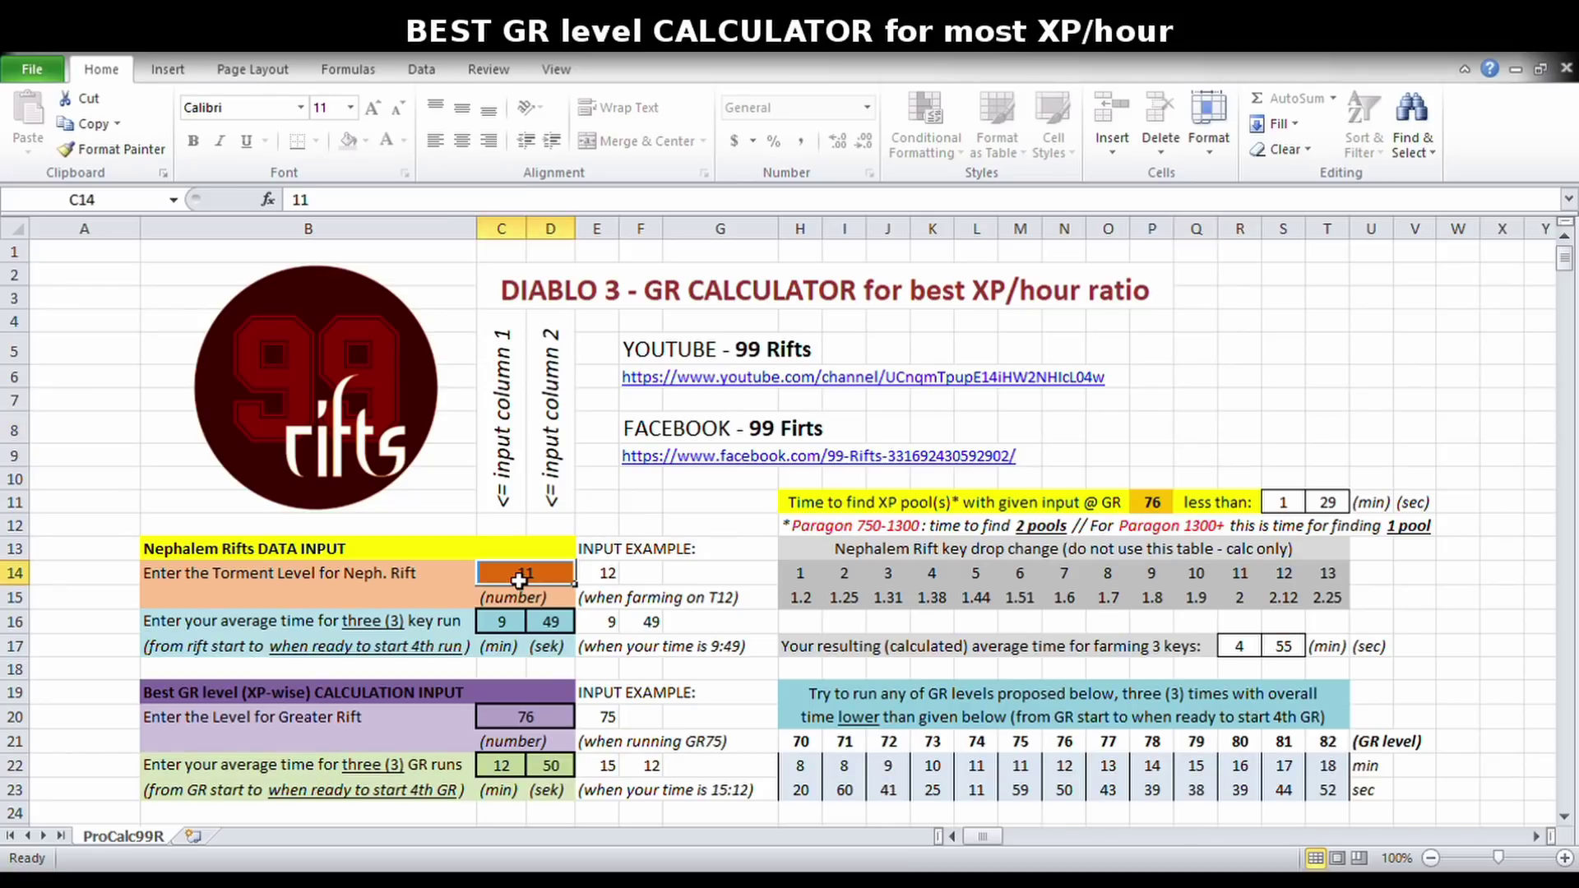
{"action": "type", "text": "12"}
{"action": "left_click", "coordinate": [726, 575]}
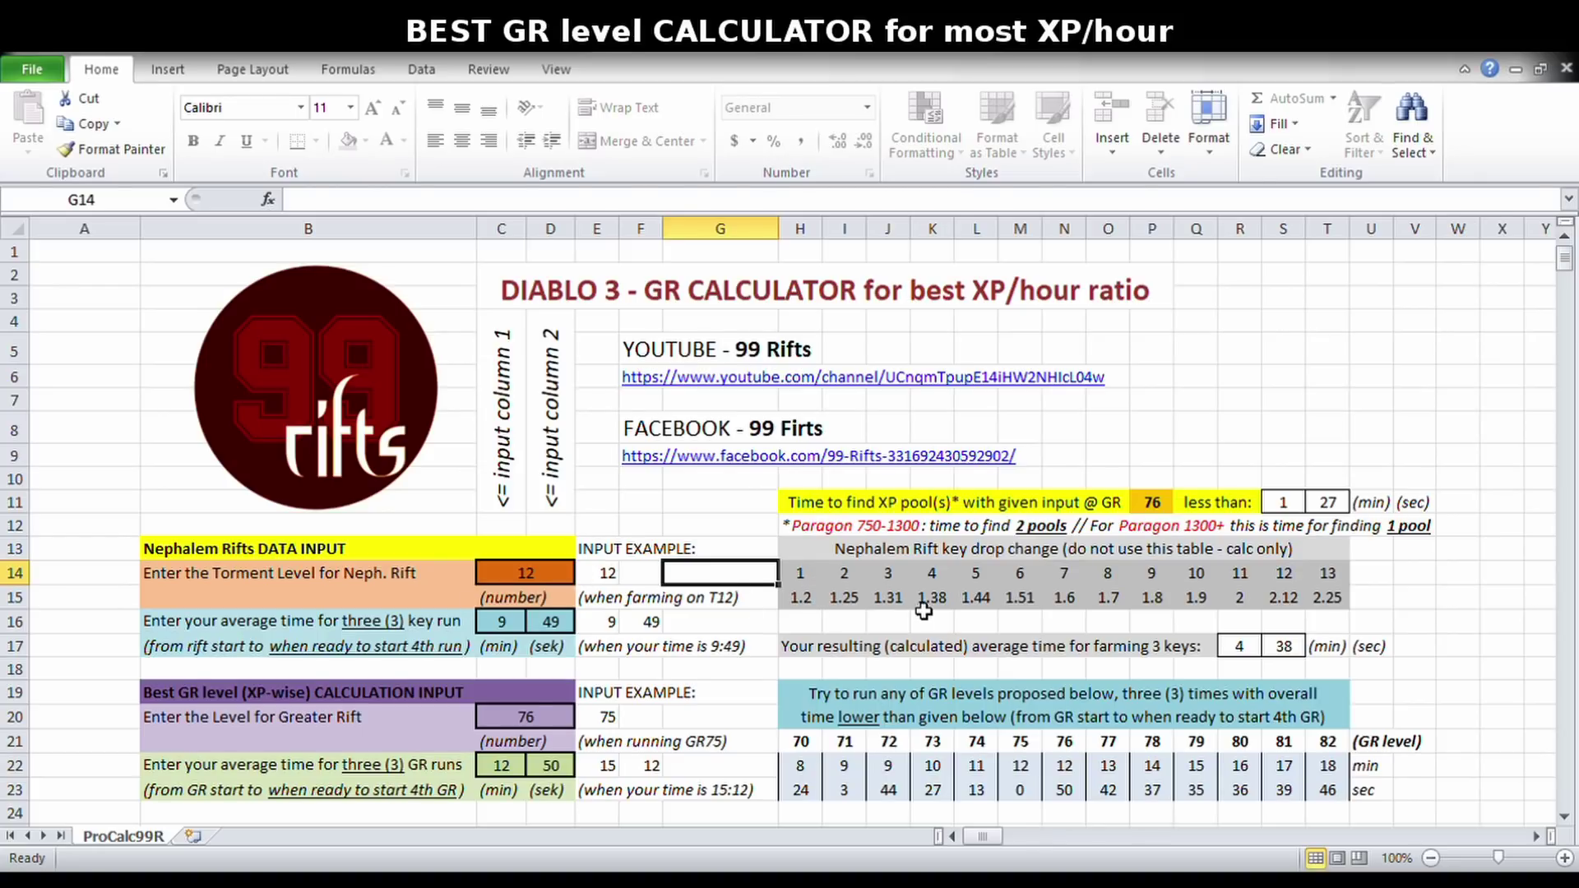
Step: Examine the Nephalem Rift key drop change table at Torment Levels 6, 12 and 10
{"action": "left_click", "coordinate": [1019, 606]}
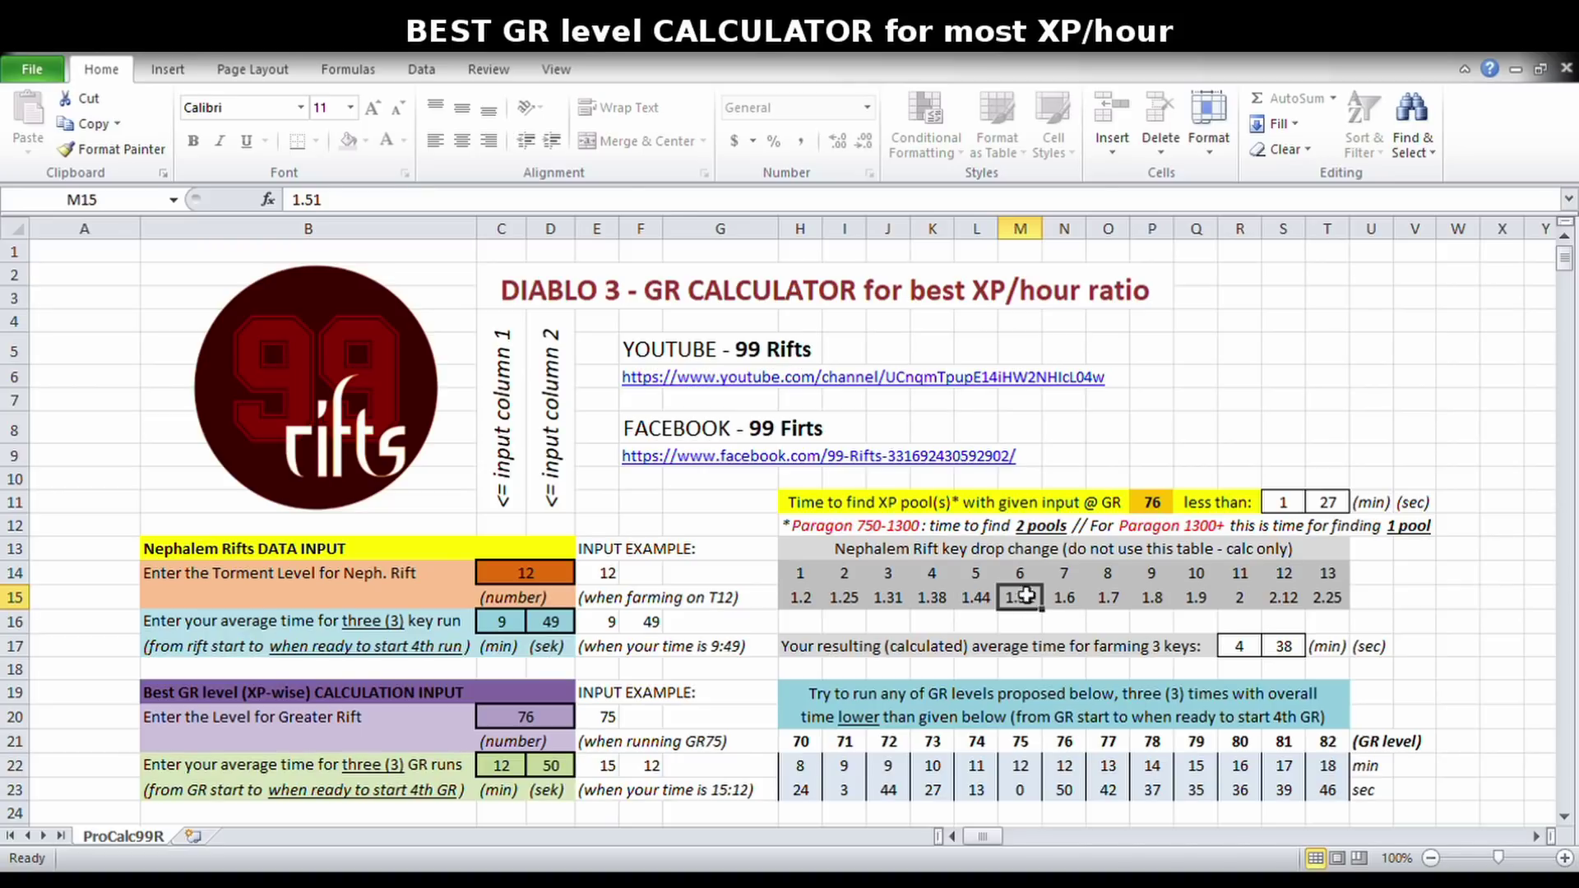
{"action": "left_click", "coordinate": [1021, 579]}
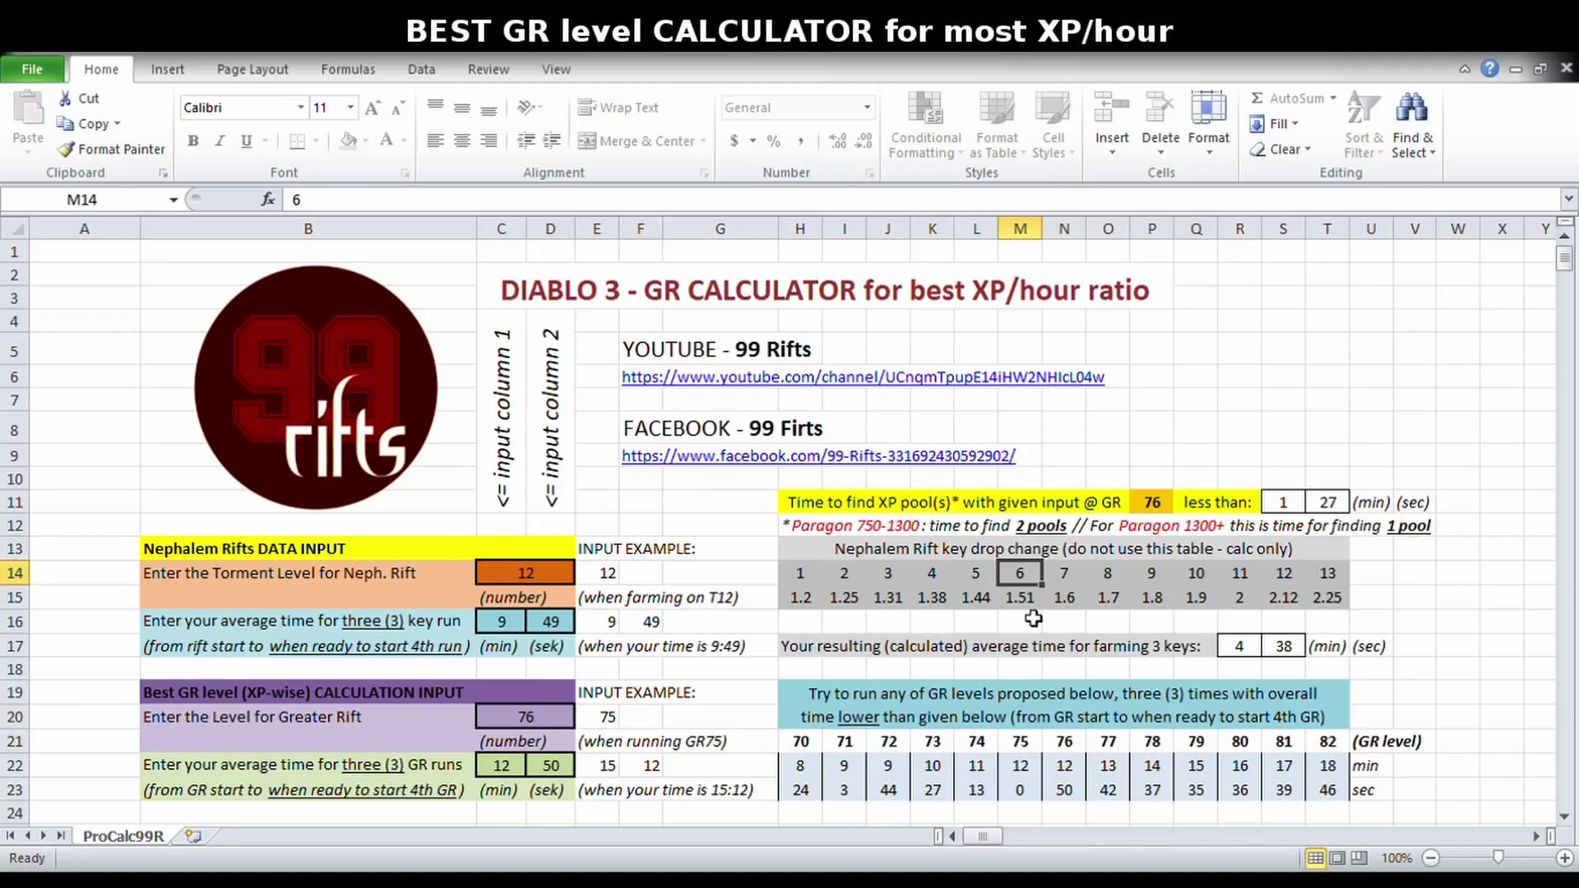
{"action": "left_click", "coordinate": [1296, 579]}
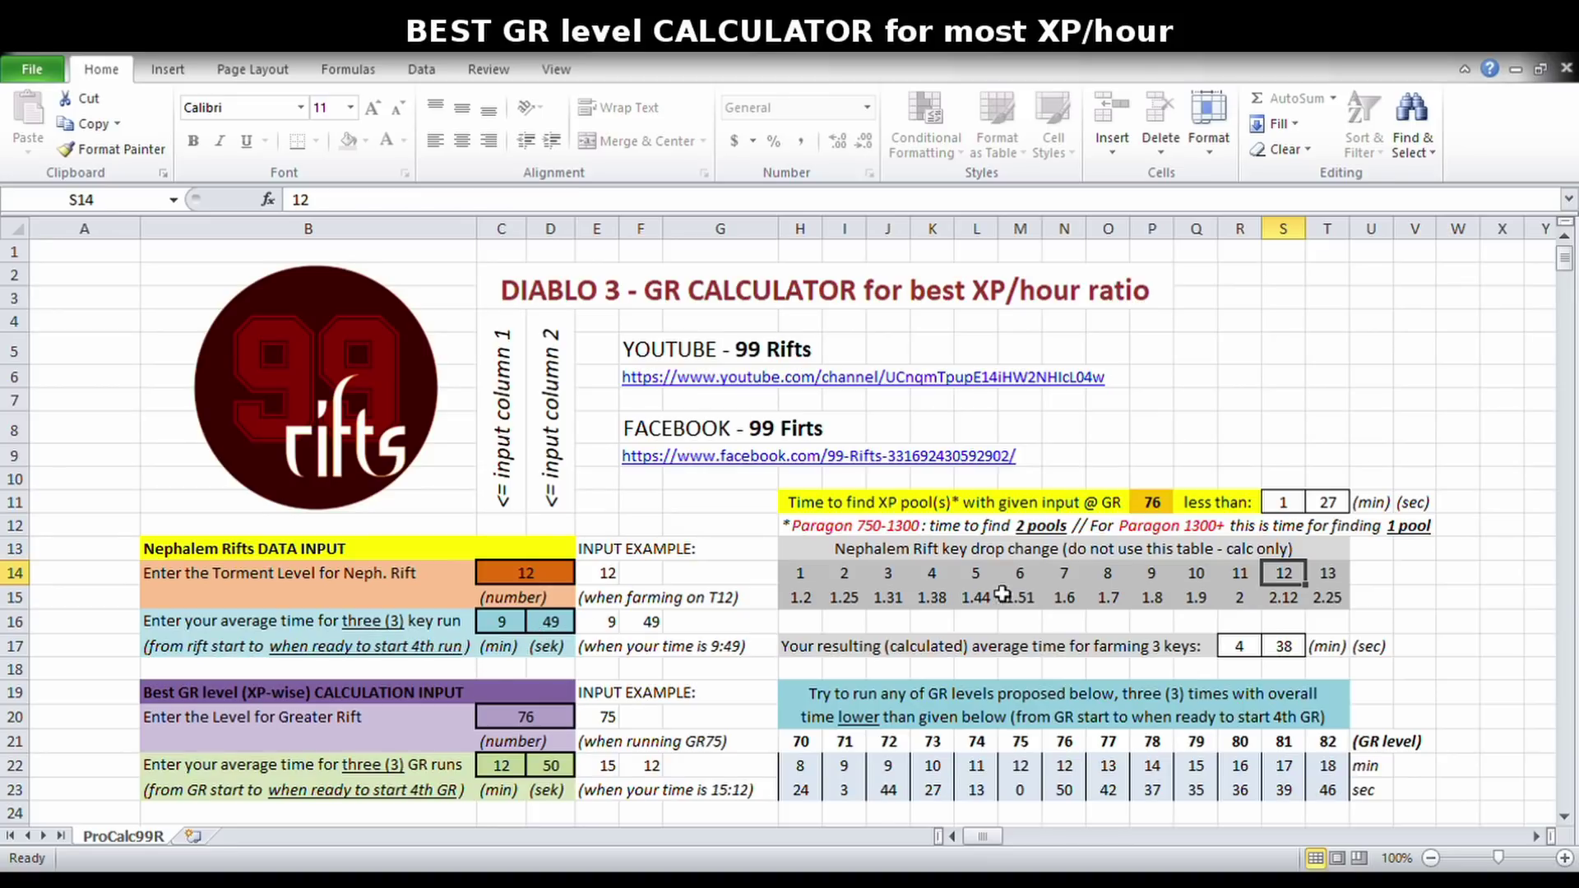
{"action": "key", "text": "Left"}
{"action": "key", "text": "Left"}
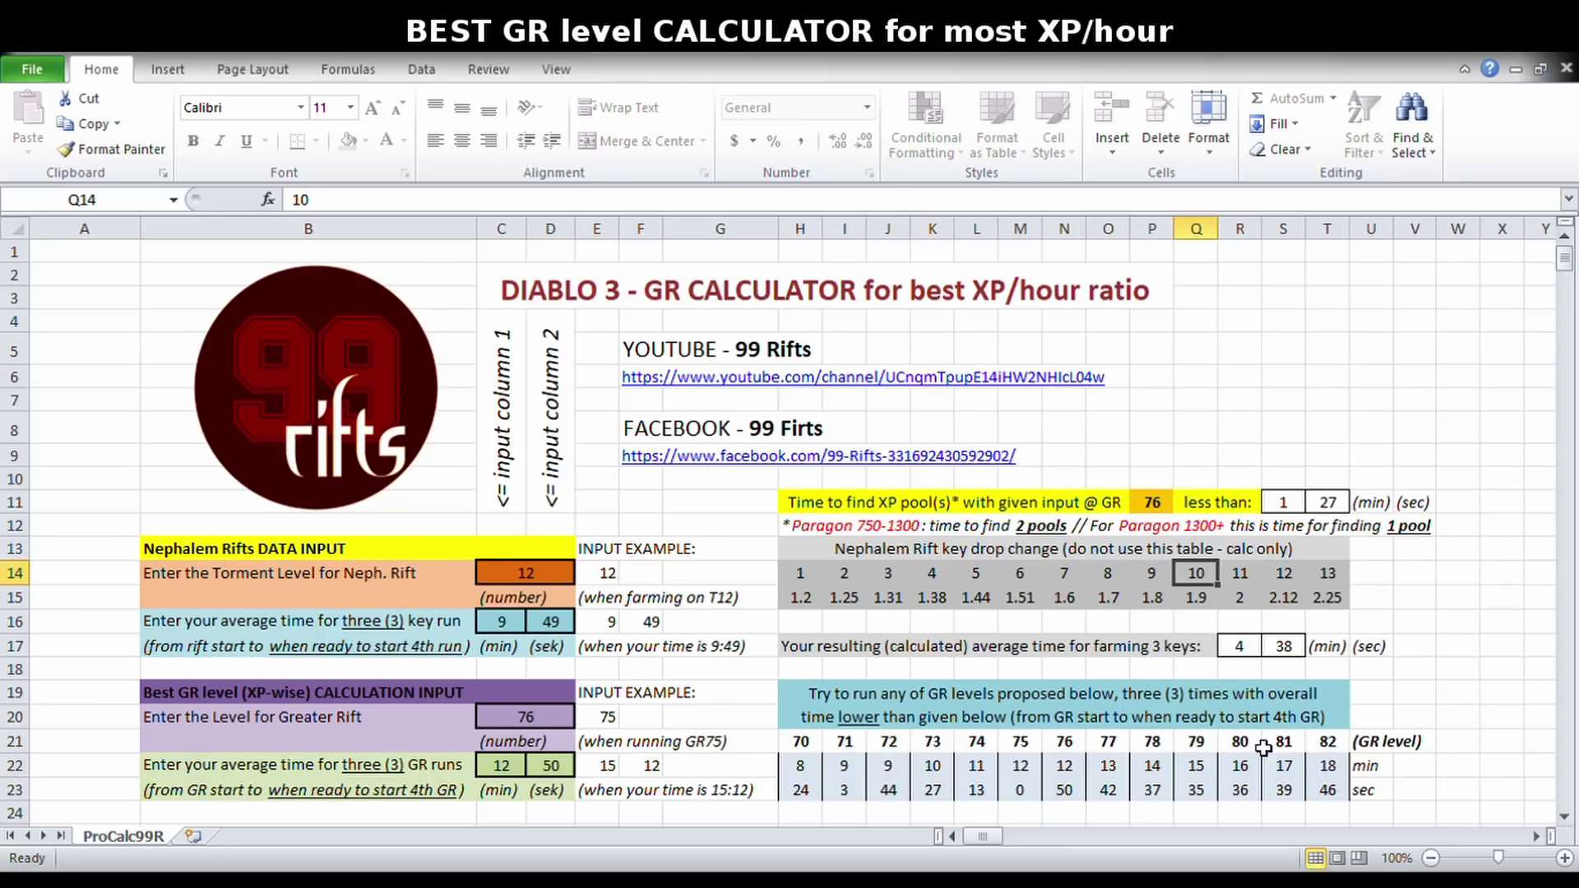
Step: Compare Greater Rift levels 78, 79 and 80 and their target times in the proposed levels table
{"action": "left_click", "coordinate": [750, 673]}
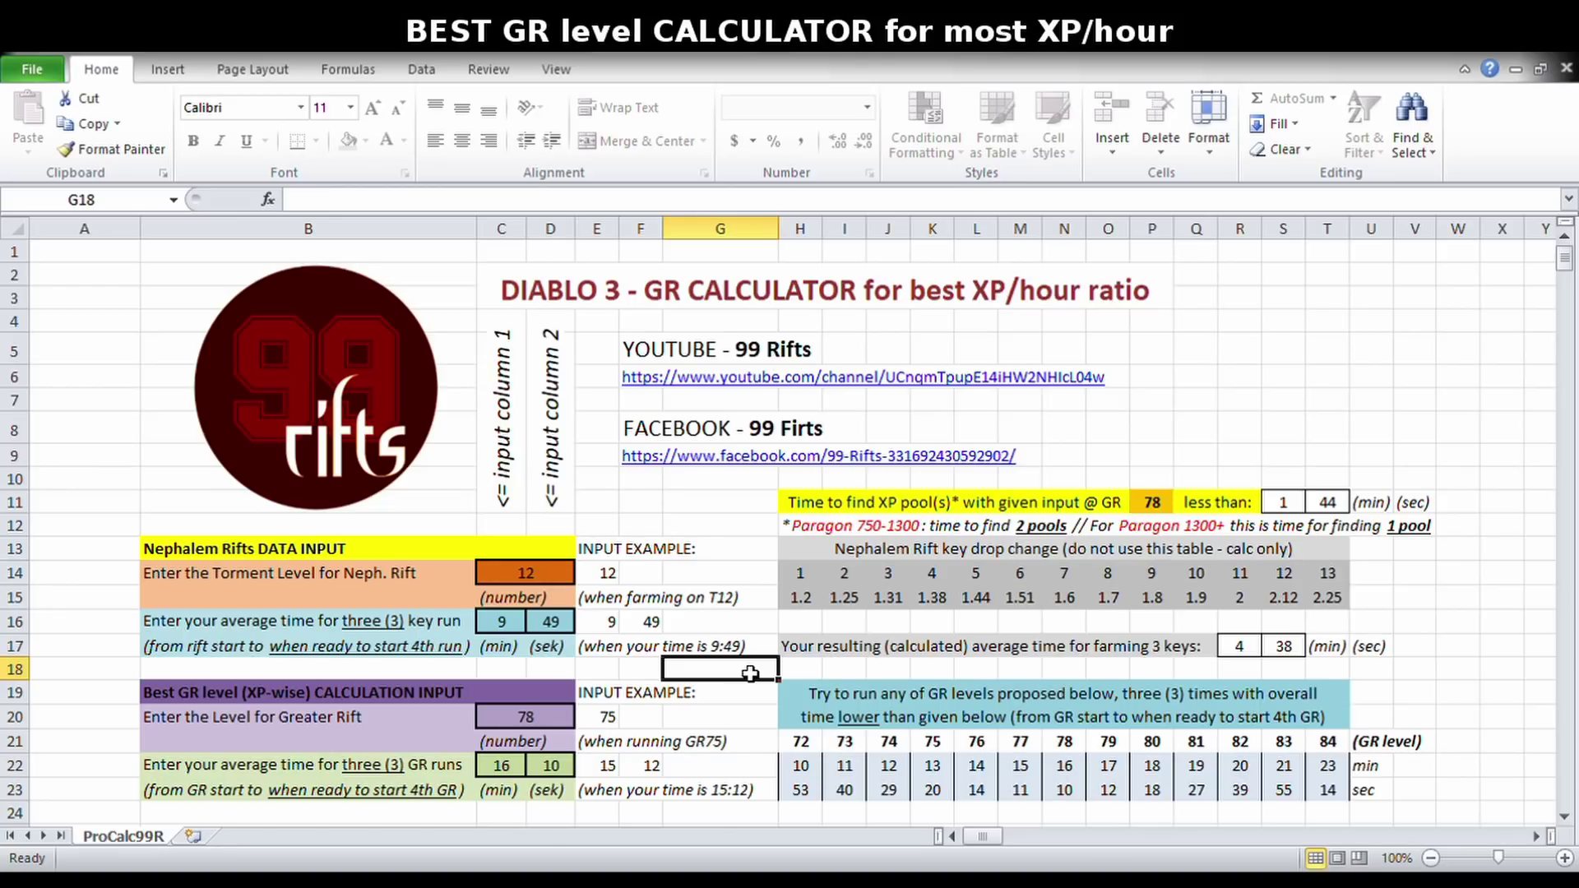
{"action": "left_click", "coordinate": [1067, 746]}
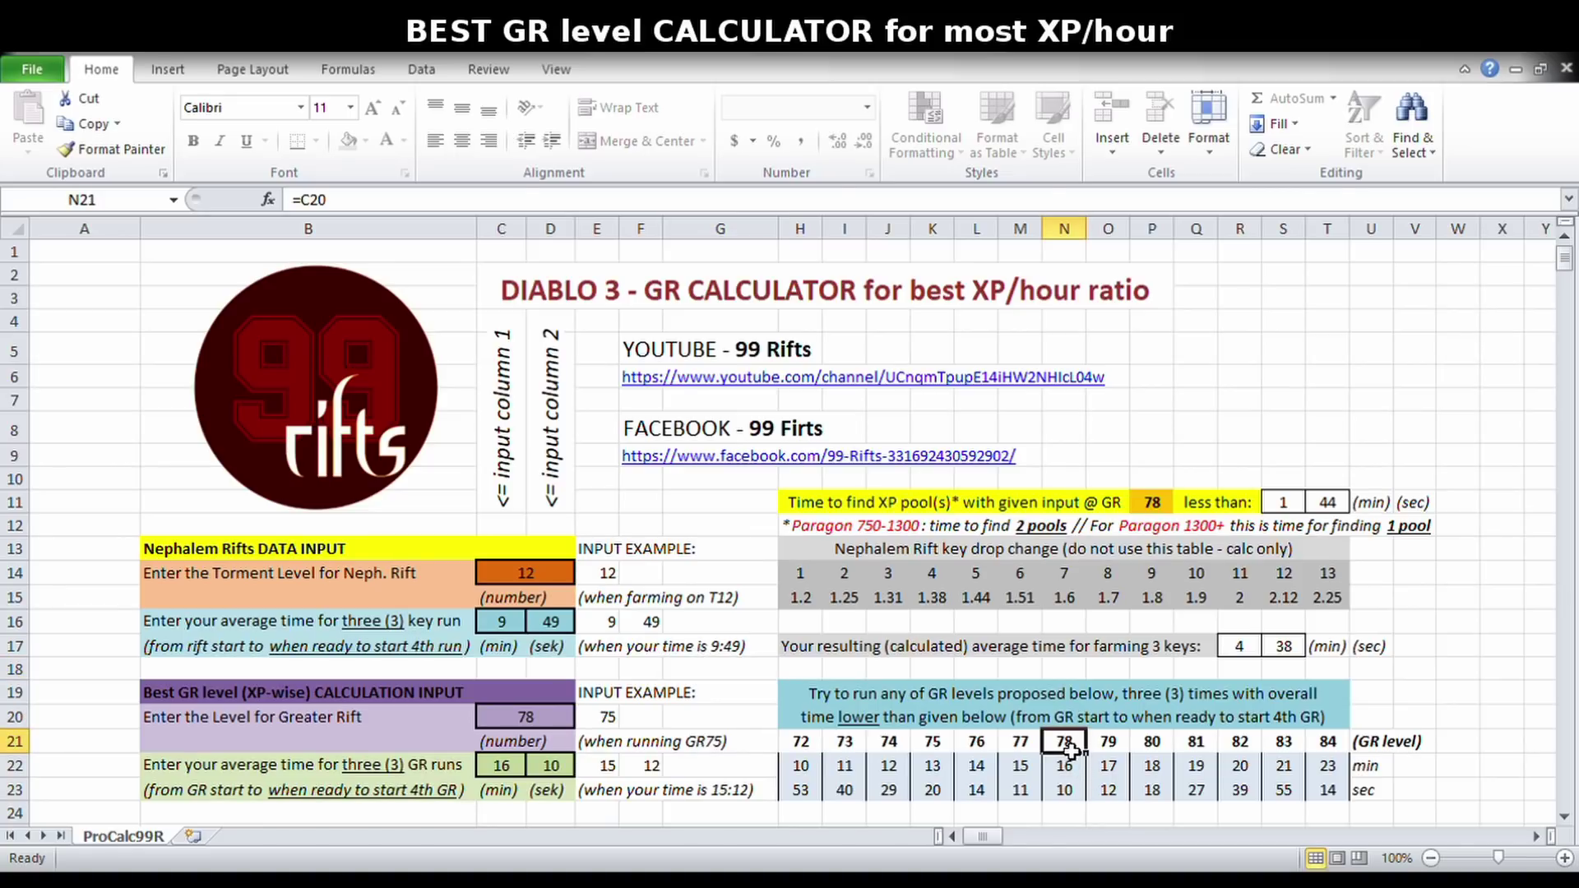
{"action": "left_click", "coordinate": [1121, 747]}
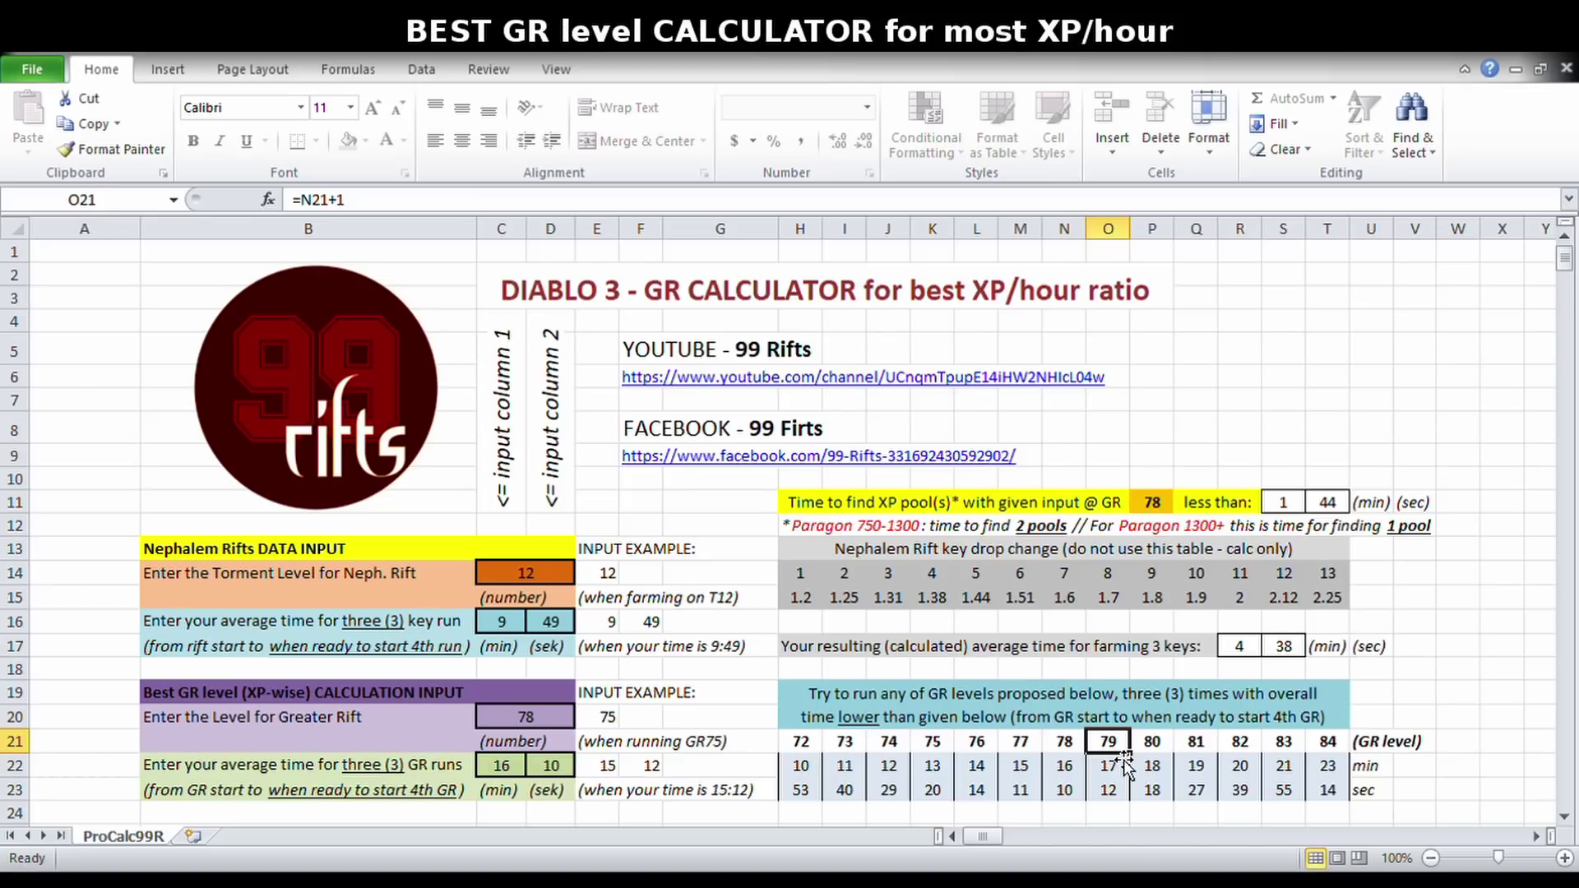
{"action": "left_click", "coordinate": [1074, 748]}
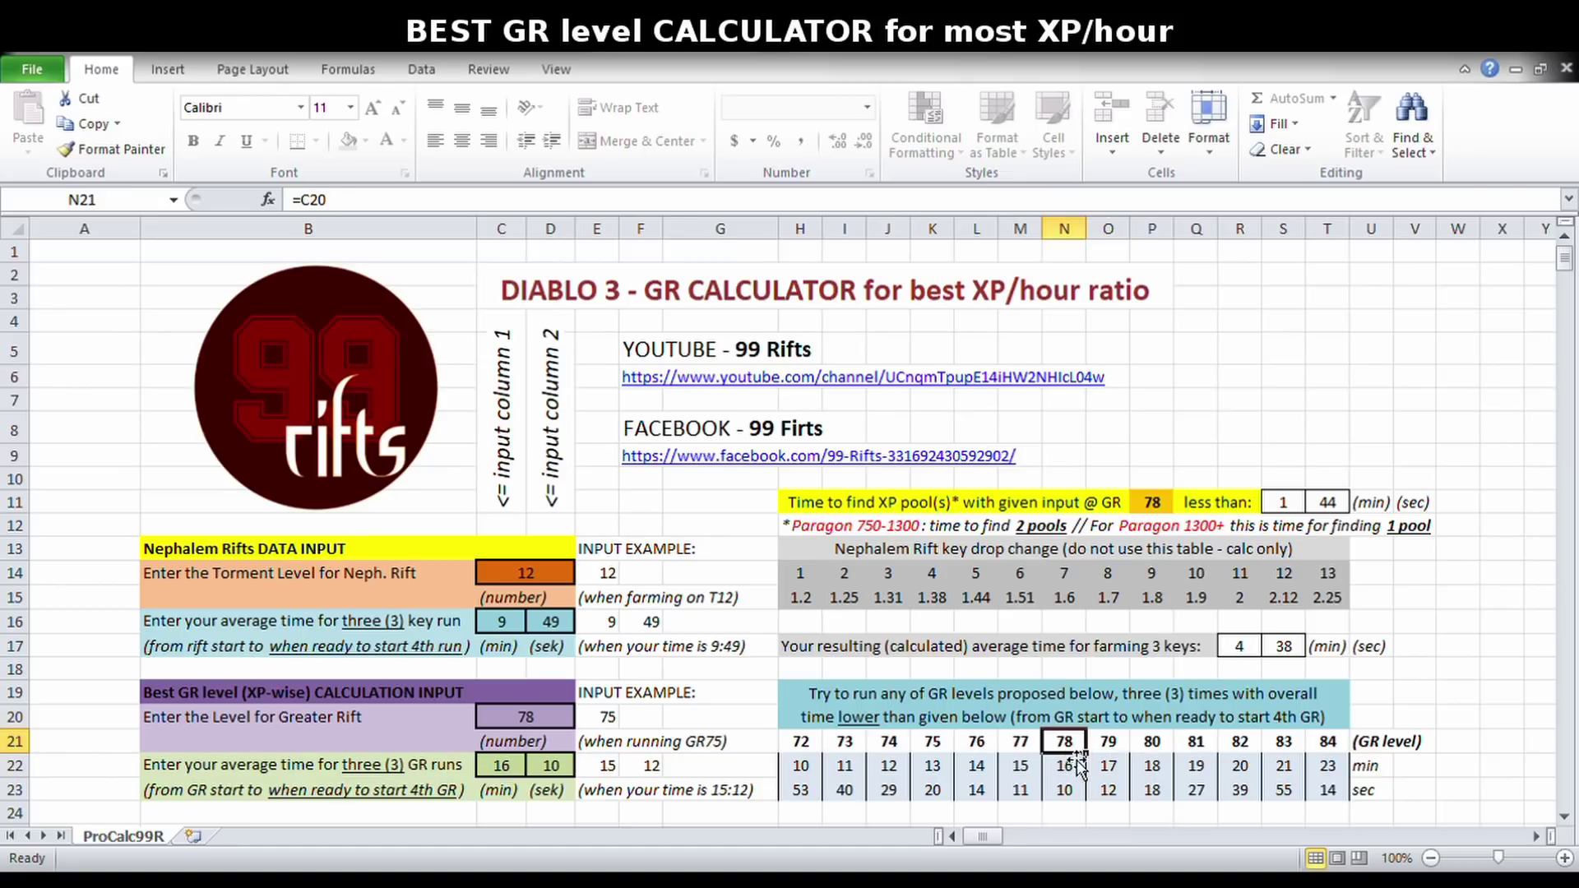
{"action": "left_click", "coordinate": [1112, 747]}
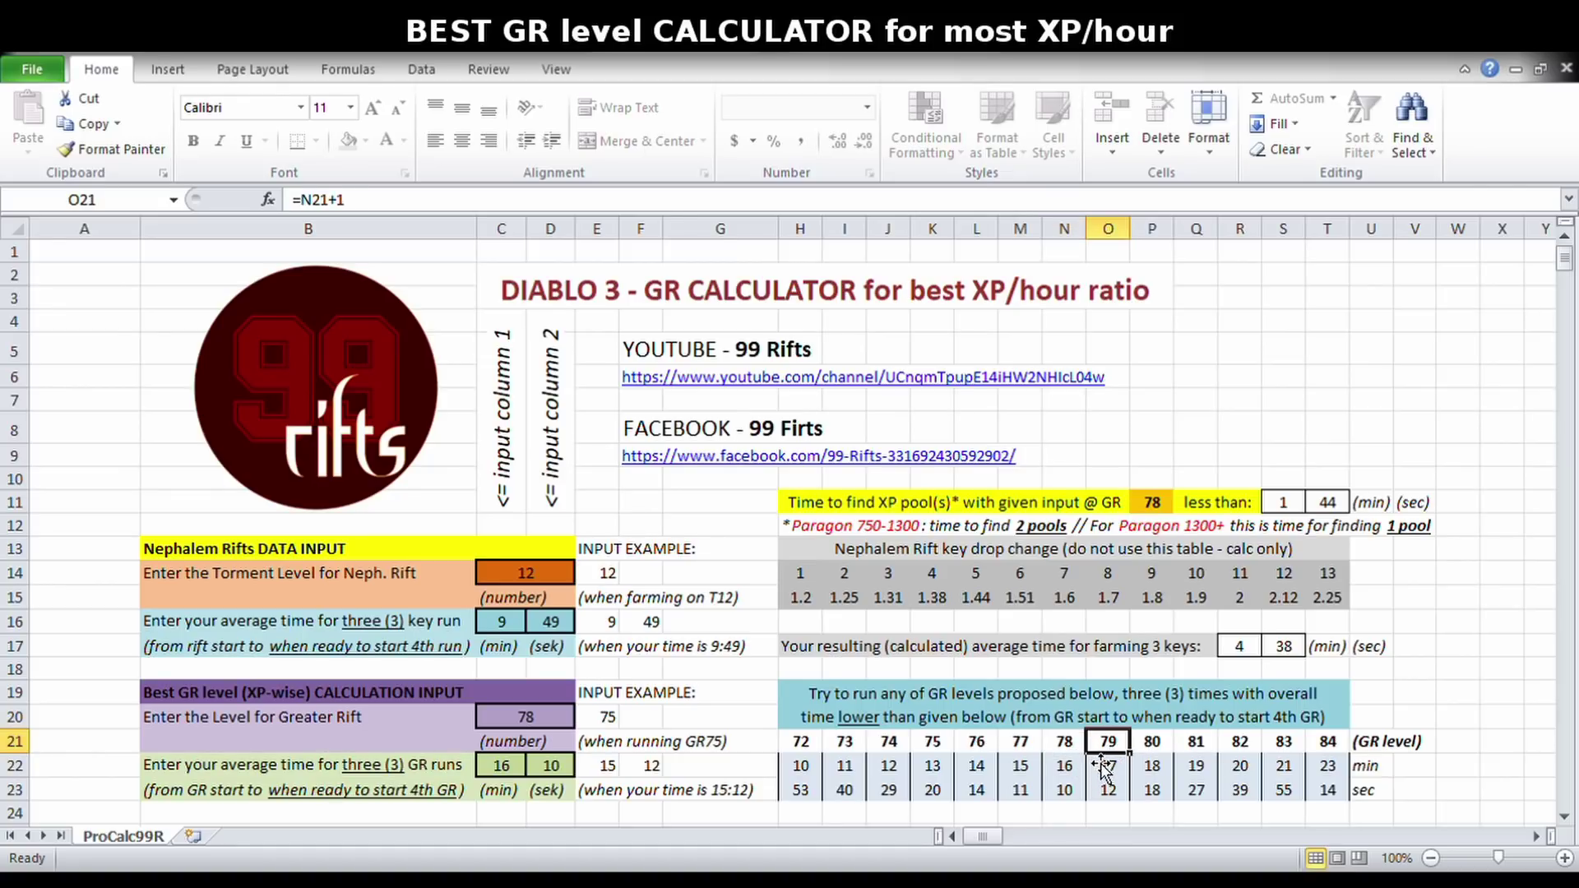
{"action": "left_click", "coordinate": [1160, 747]}
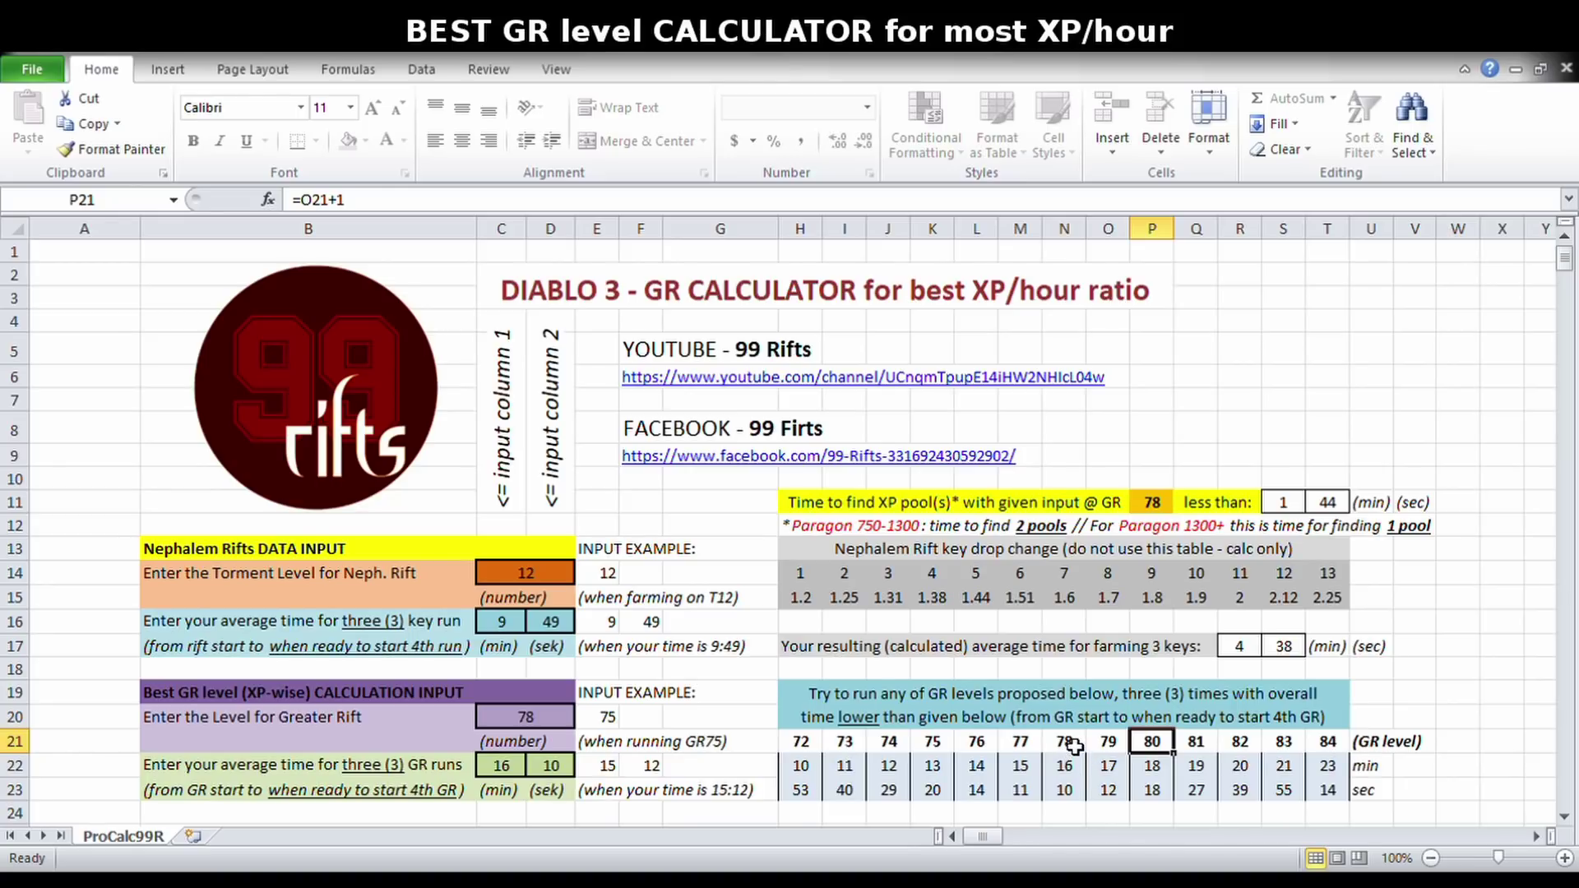
{"action": "left_click", "coordinate": [1110, 742]}
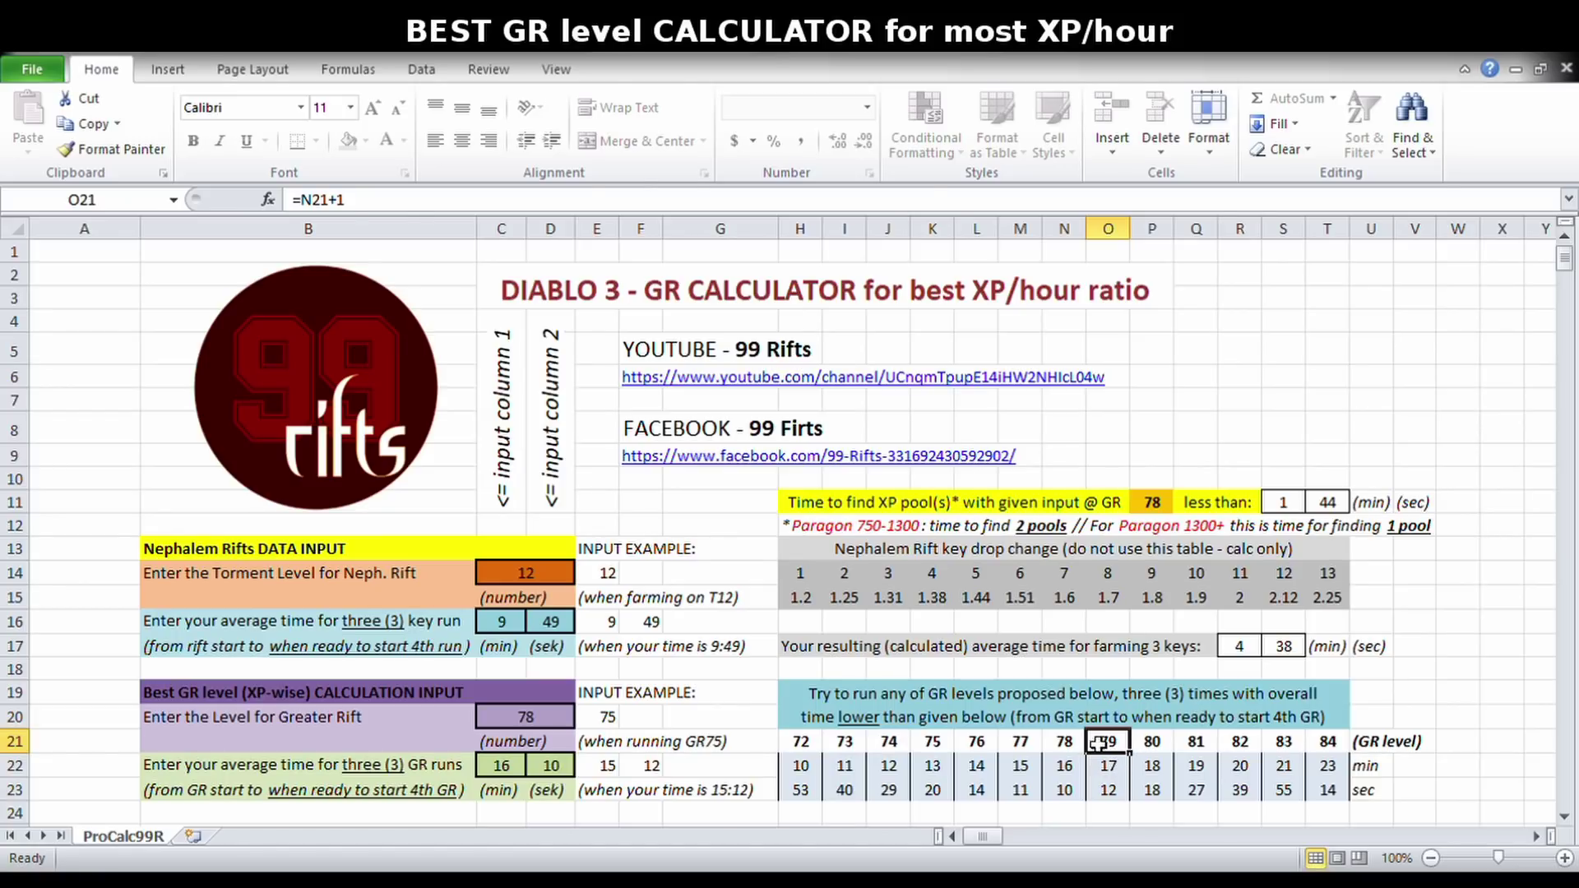
{"action": "left_click", "coordinate": [1161, 749]}
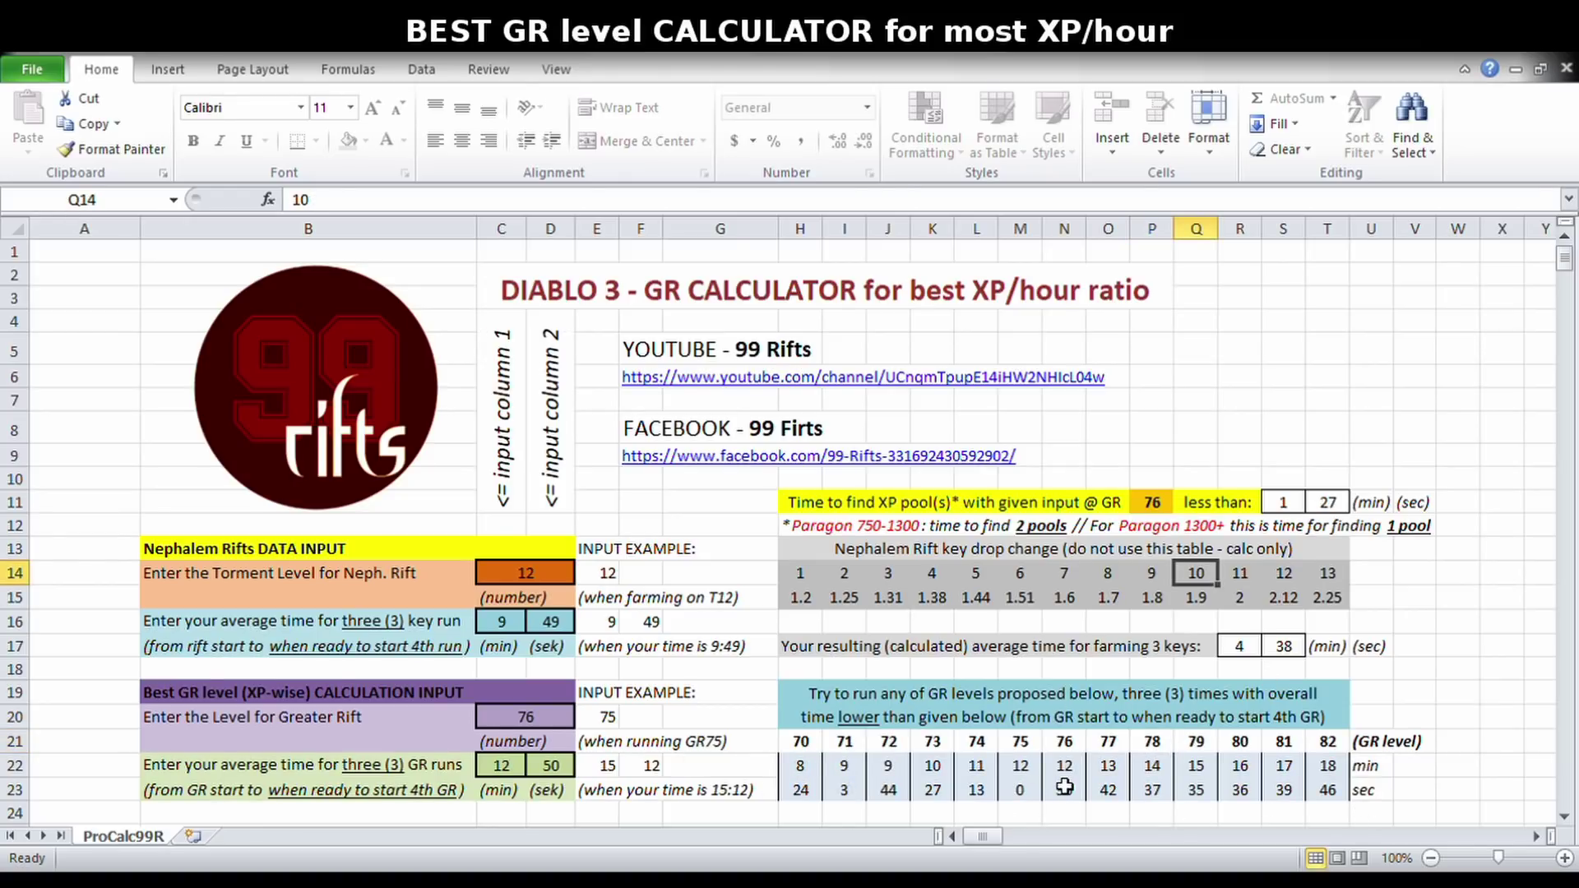
Step: Inspect the formulas behind the level 75 target minutes, the calculated three-key farming time and the XP pool time limit
{"action": "left_click", "coordinate": [1038, 773]}
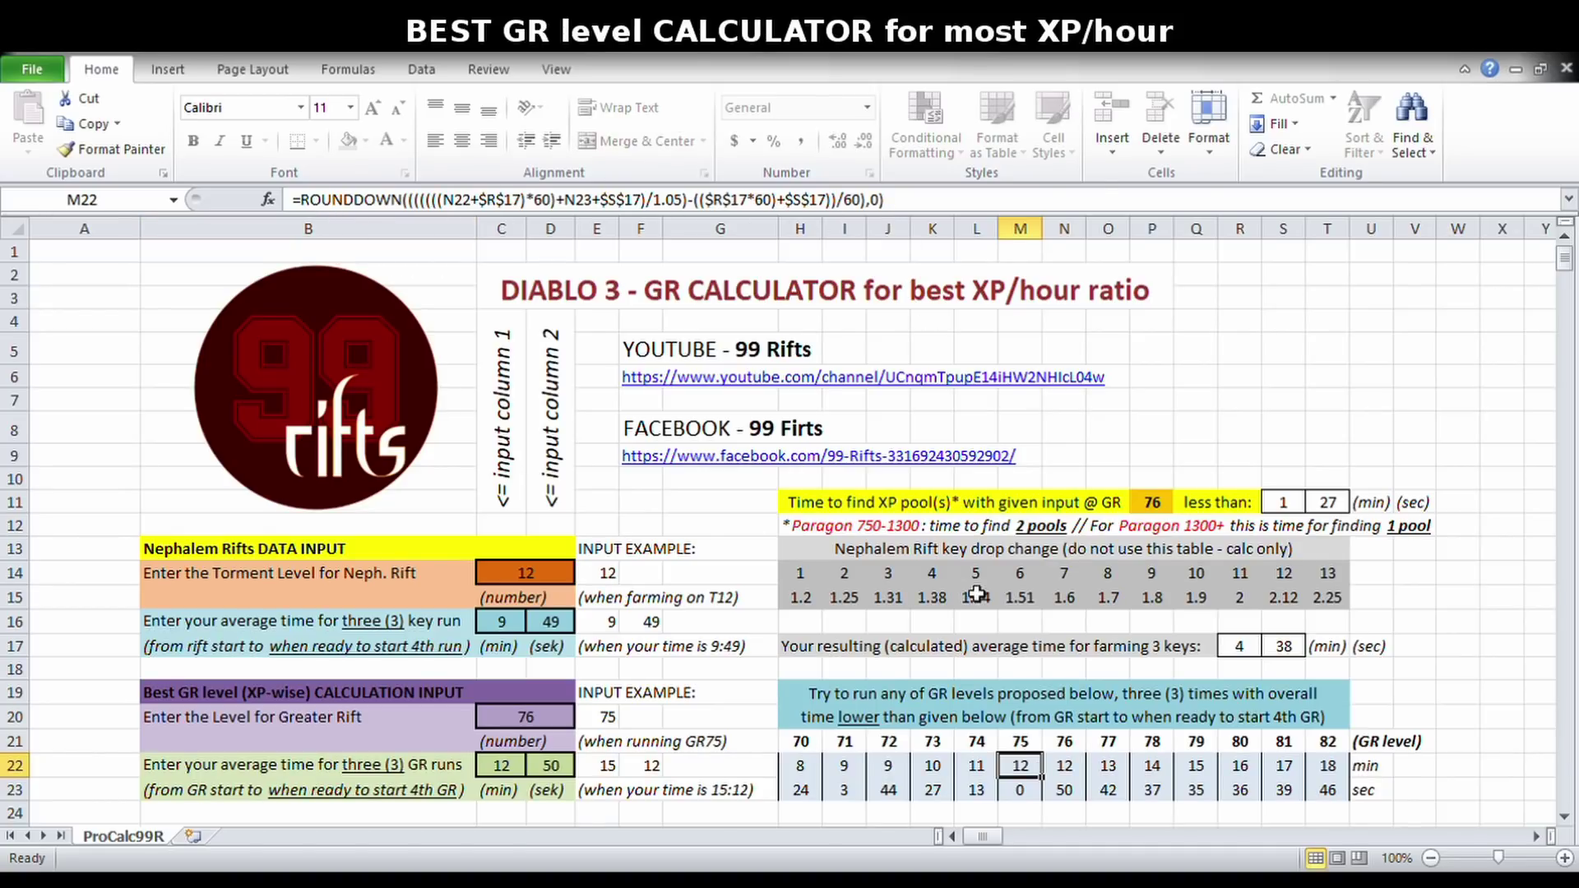
{"action": "left_click", "coordinate": [1240, 650]}
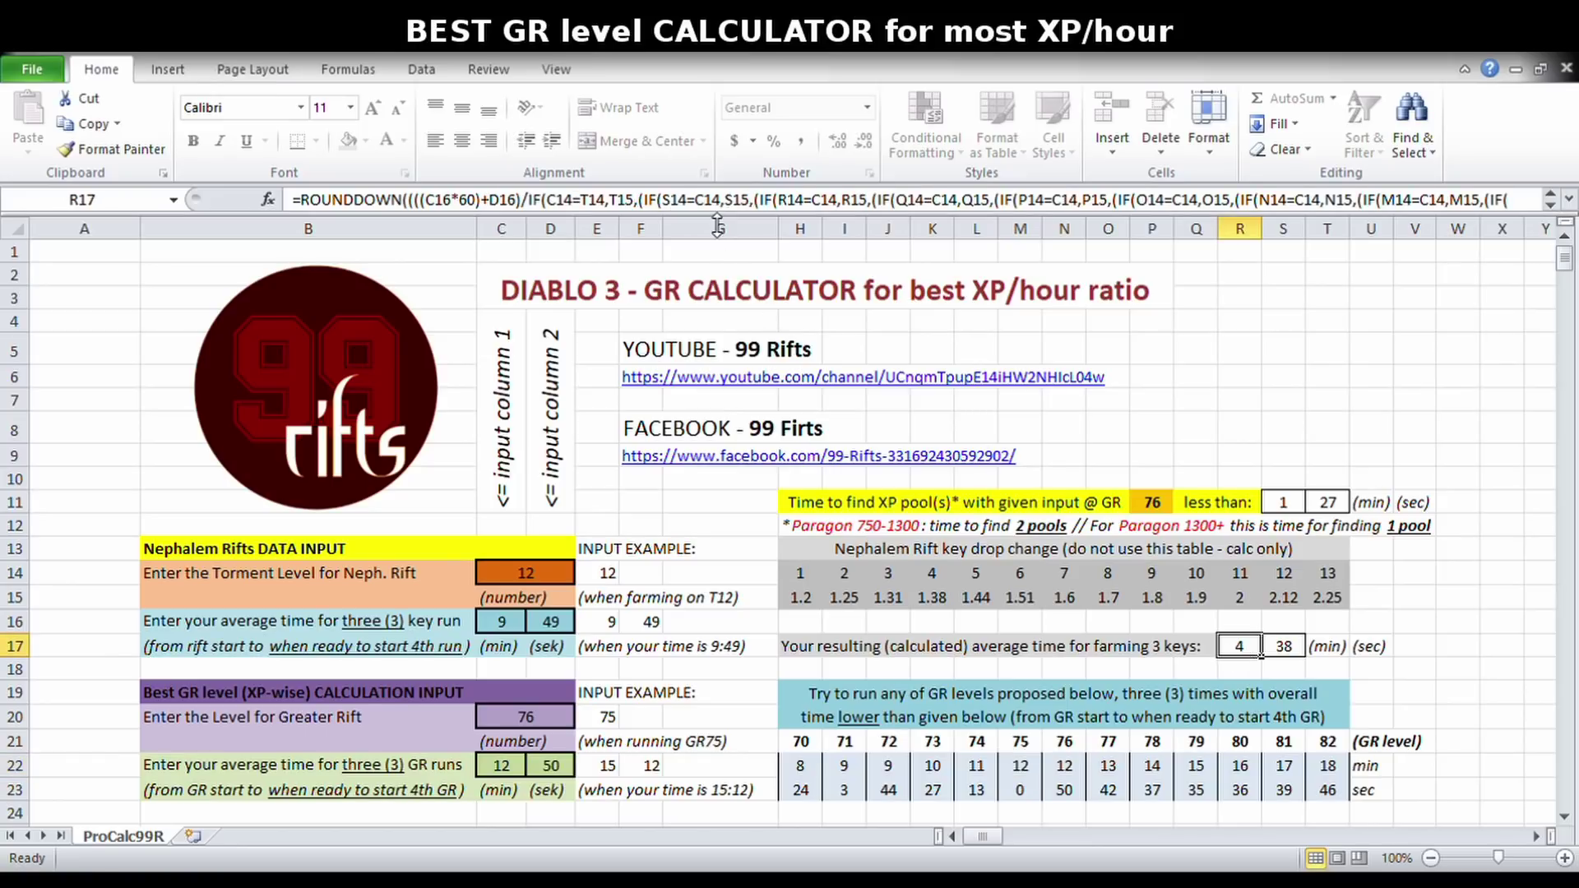
{"action": "left_click", "coordinate": [1288, 505]}
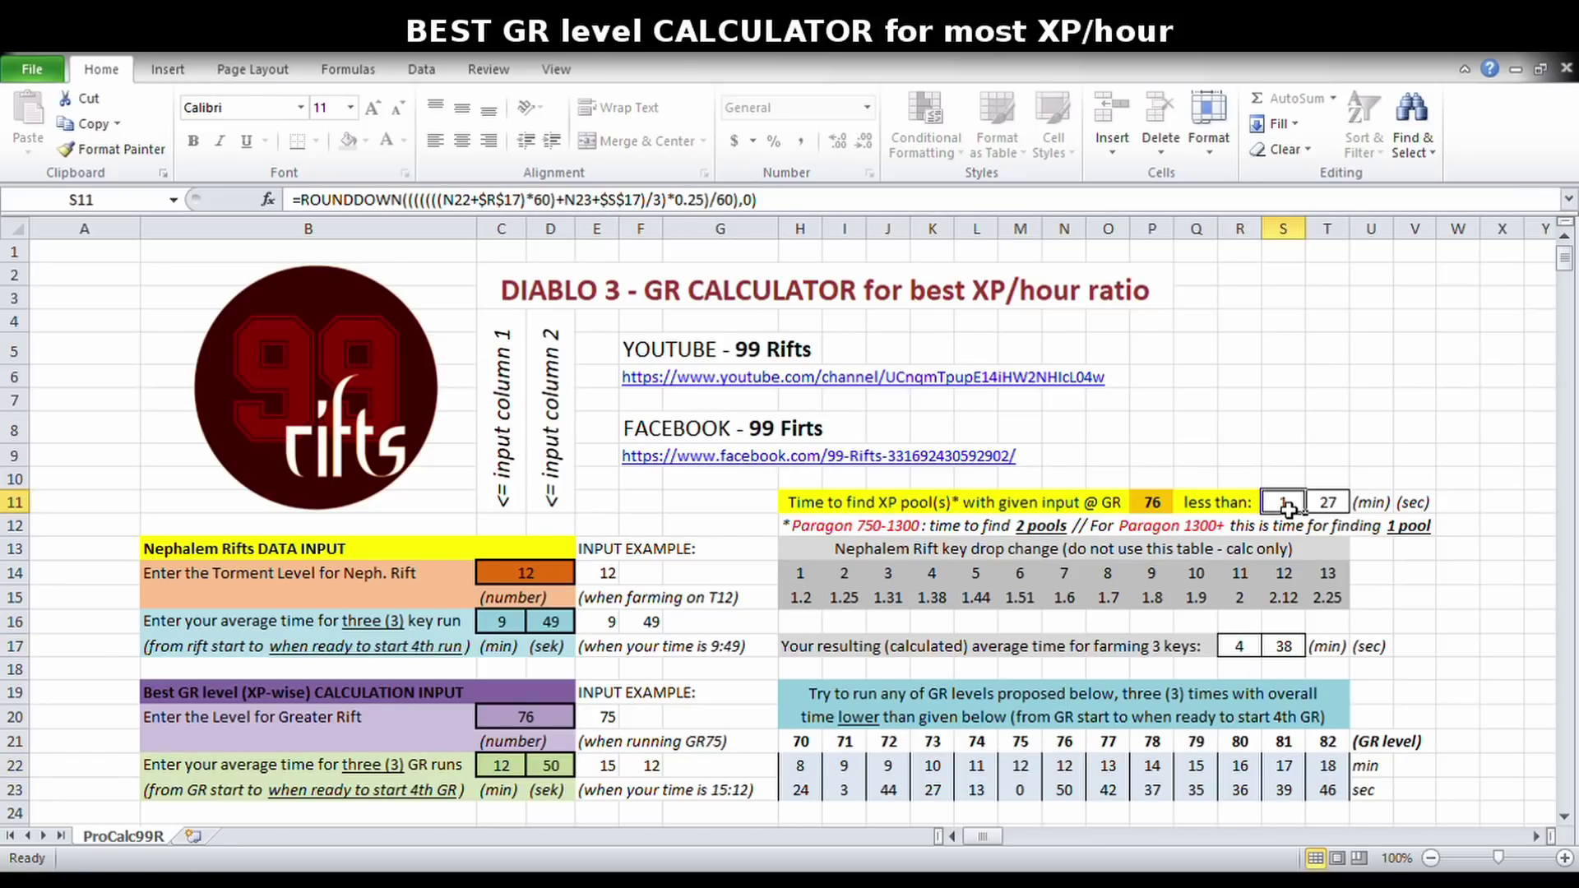